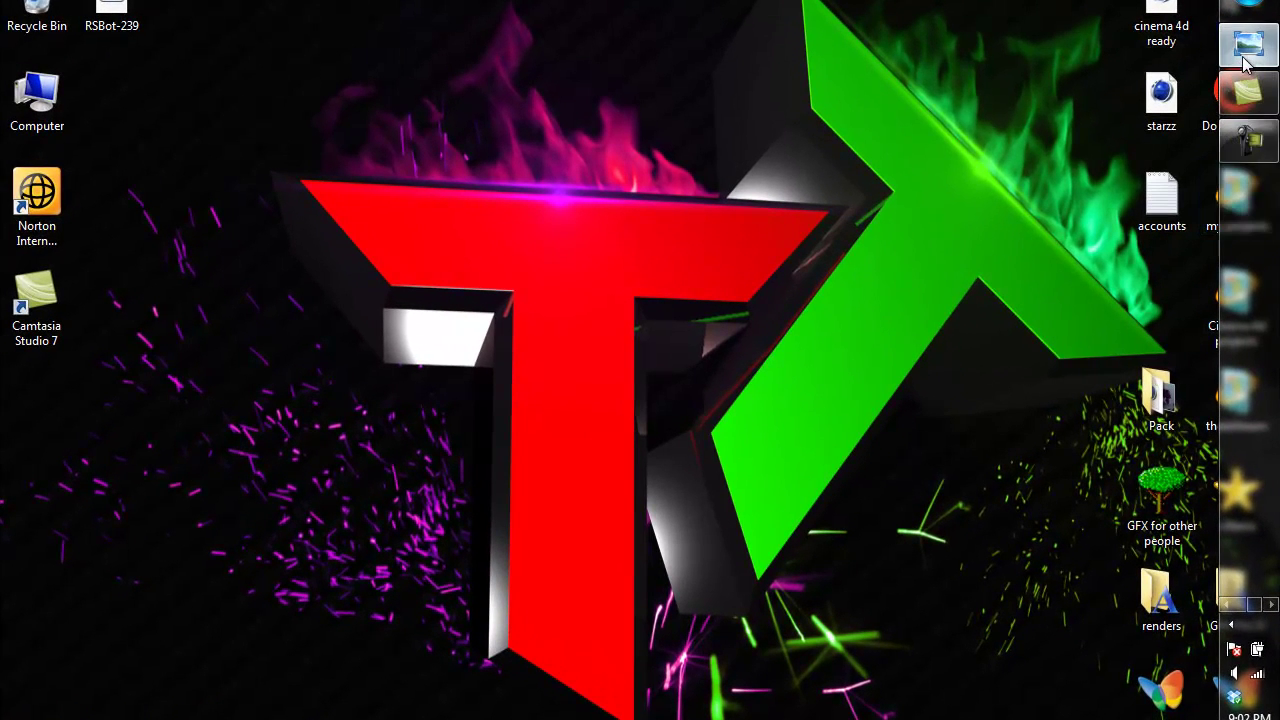
View the Teh Bishop image, close the viewer and return to Photoshop.
{"action": "left_click", "coordinate": [1240, 45]}
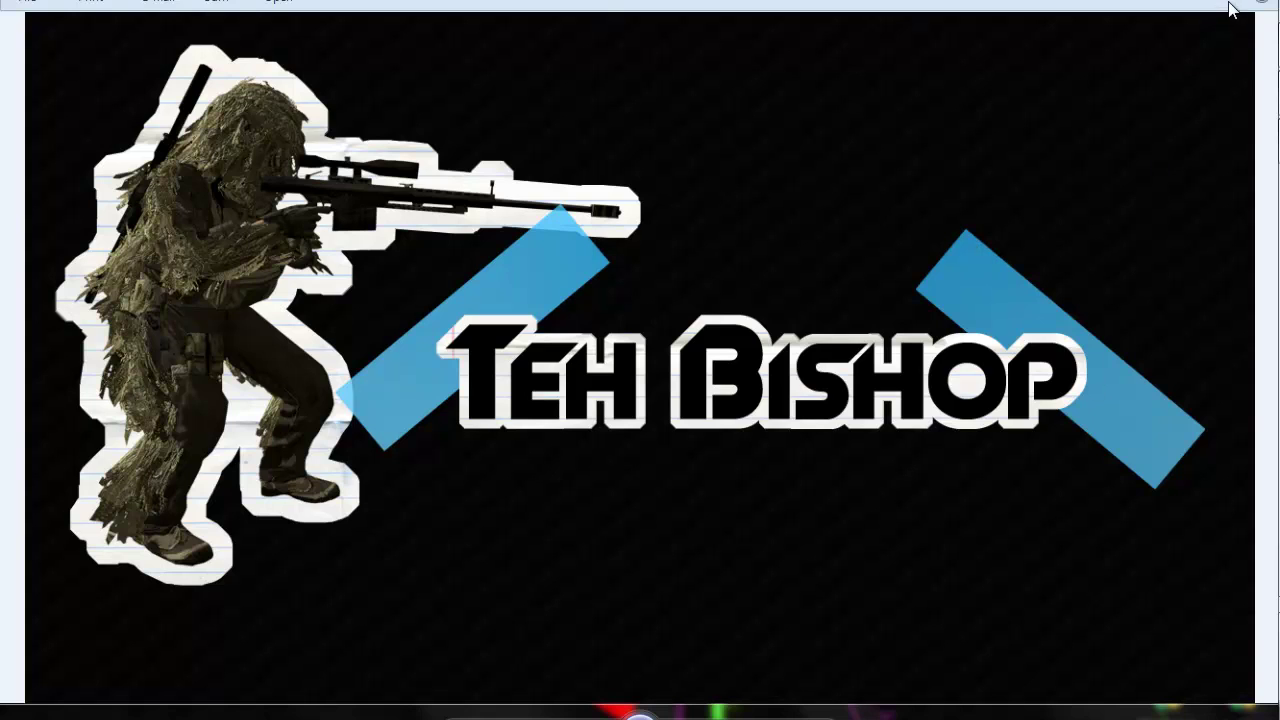
{"action": "key", "text": "alt+F4"}
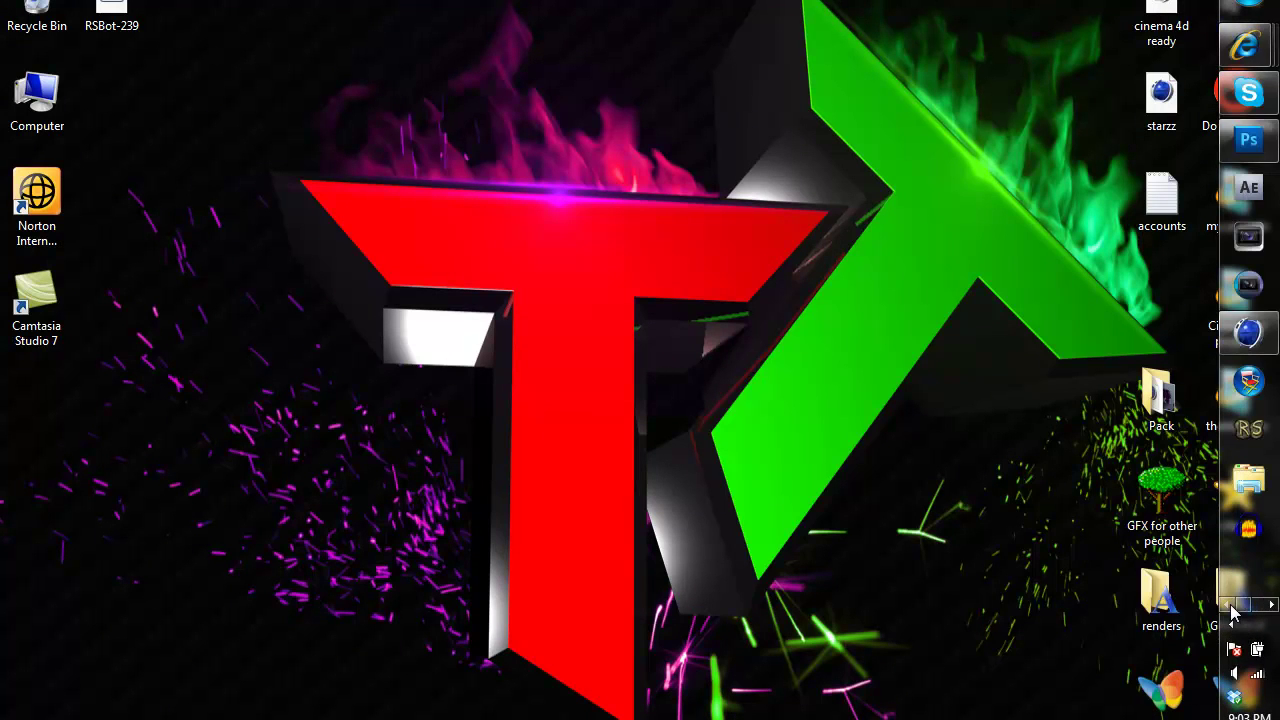
{"action": "left_click", "coordinate": [1240, 138]}
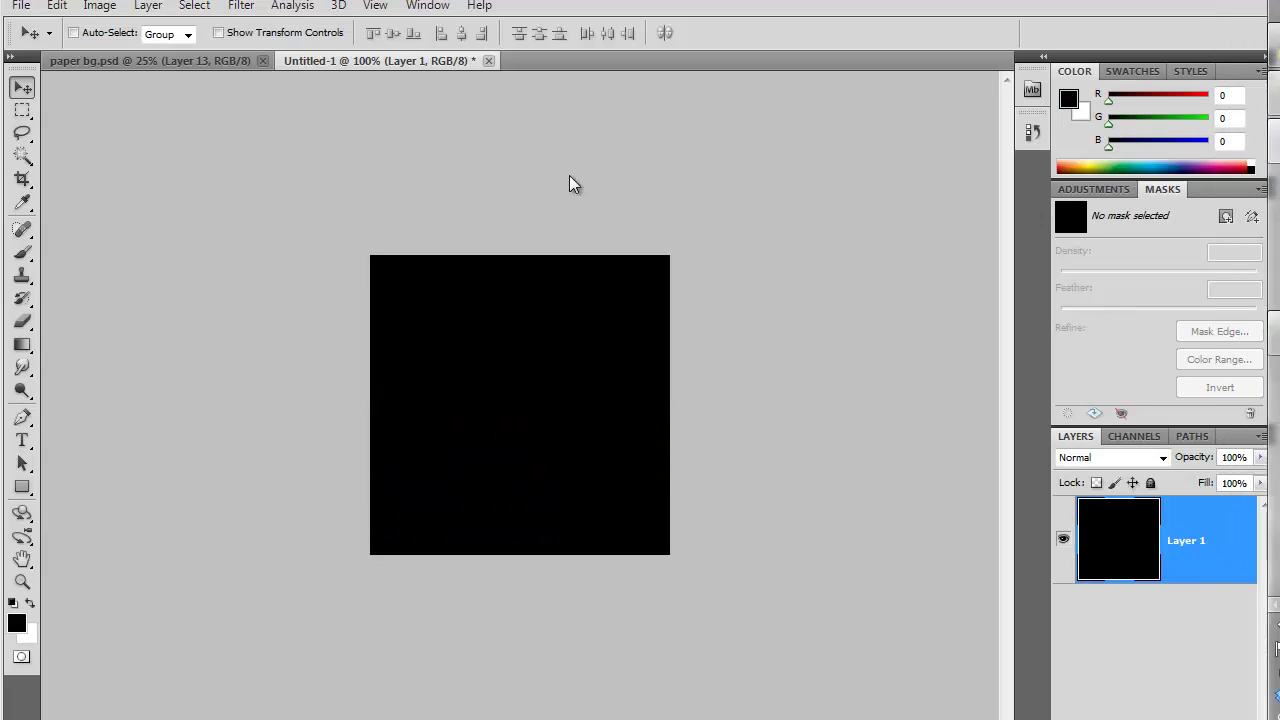
Close the black-square Untitled-1 document without saving, keeping paper bg.psd open.
{"action": "left_click", "coordinate": [176, 62]}
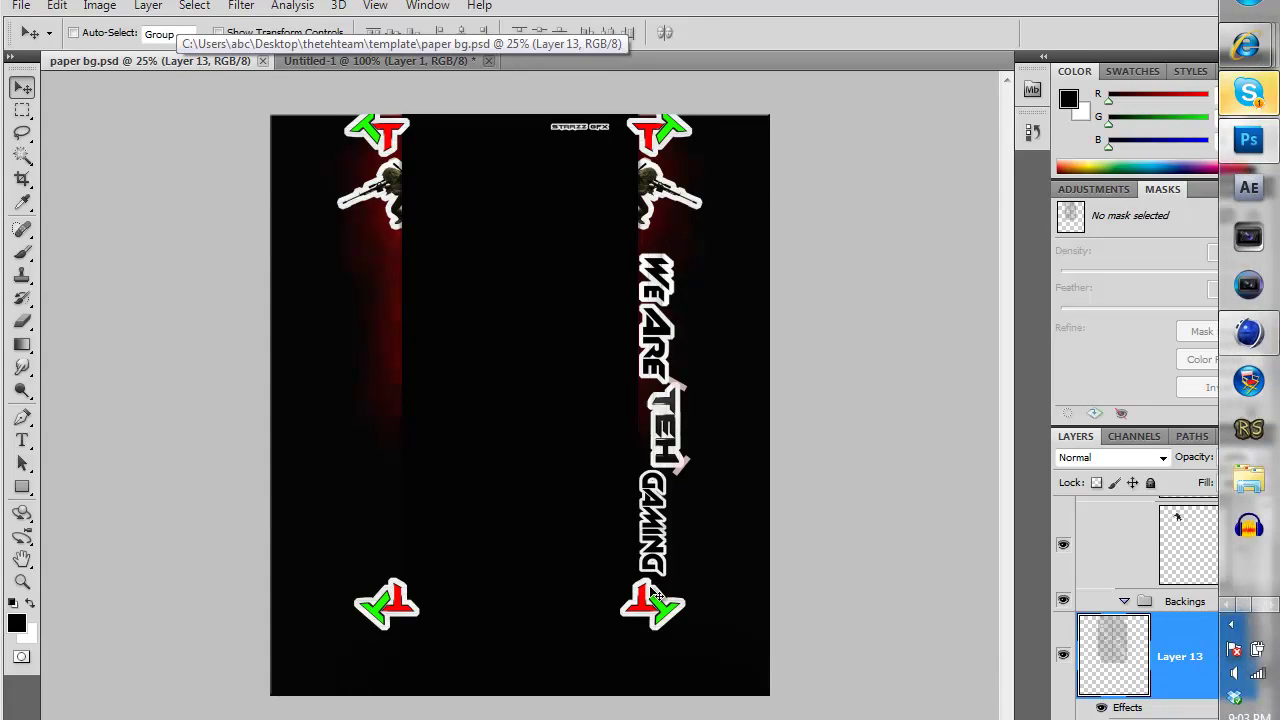
{"action": "left_click", "coordinate": [346, 57]}
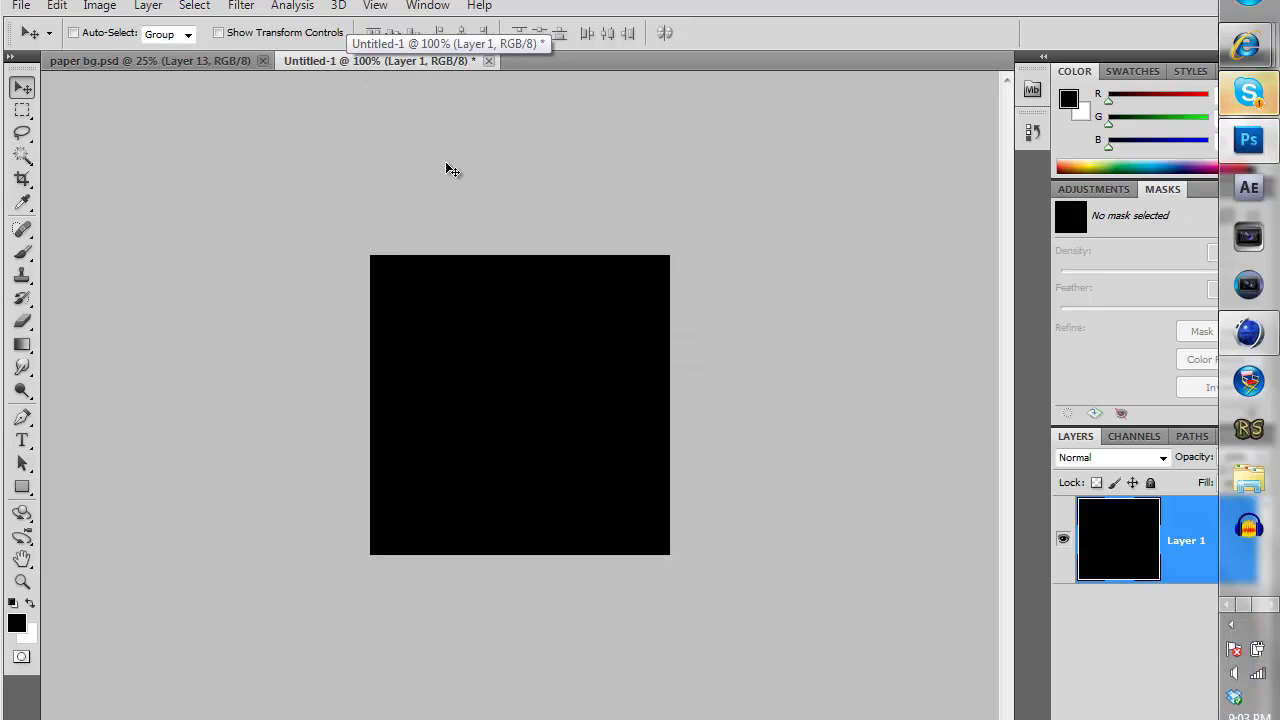
{"action": "left_click", "coordinate": [488, 60]}
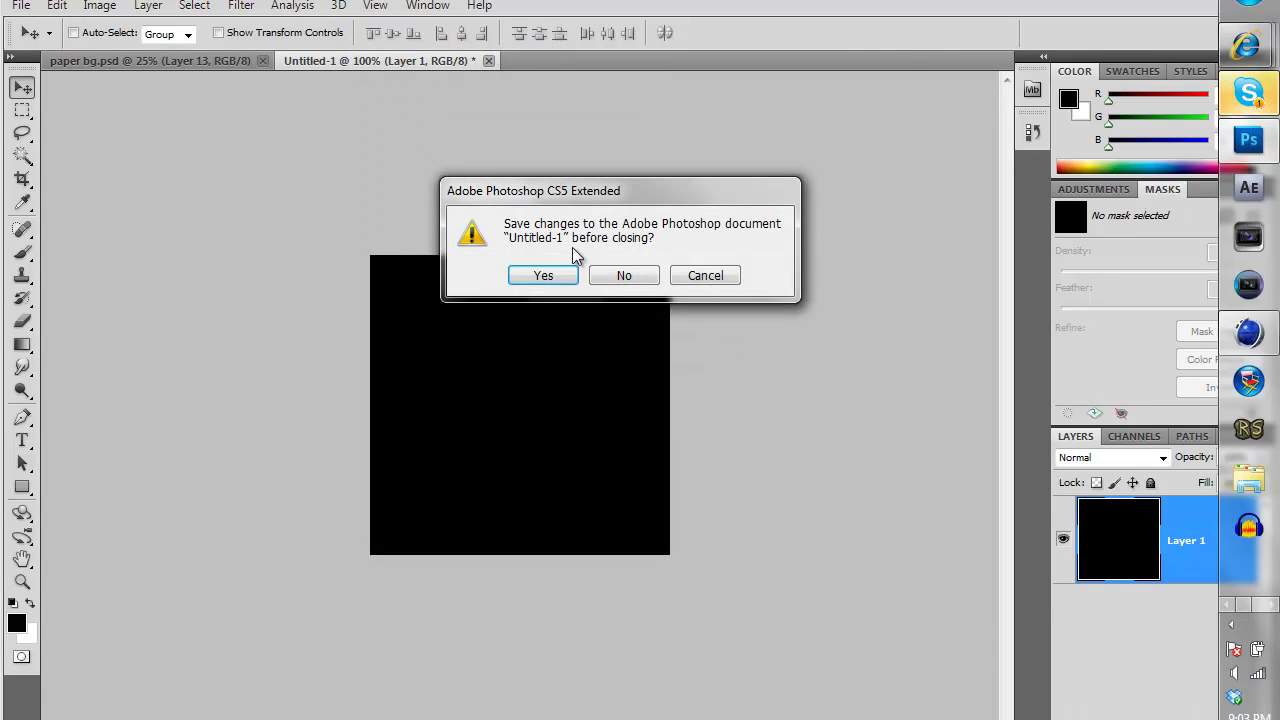
{"action": "left_click", "coordinate": [623, 275]}
{"action": "left_click", "coordinate": [21, 6]}
Make a new transparent document 1280 pixels wide and 720 pixels tall.
{"action": "left_click", "coordinate": [40, 26]}
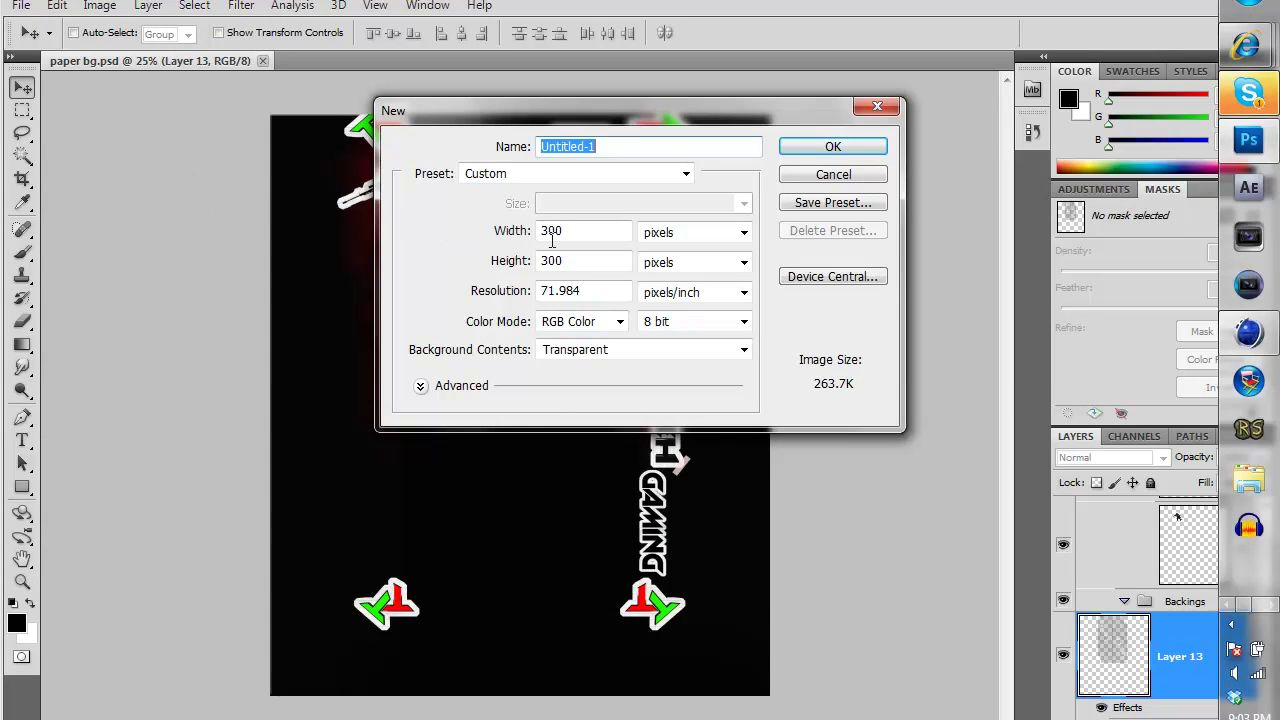
{"action": "double_click", "coordinate": [556, 240]}
{"action": "type", "text": "1280"}
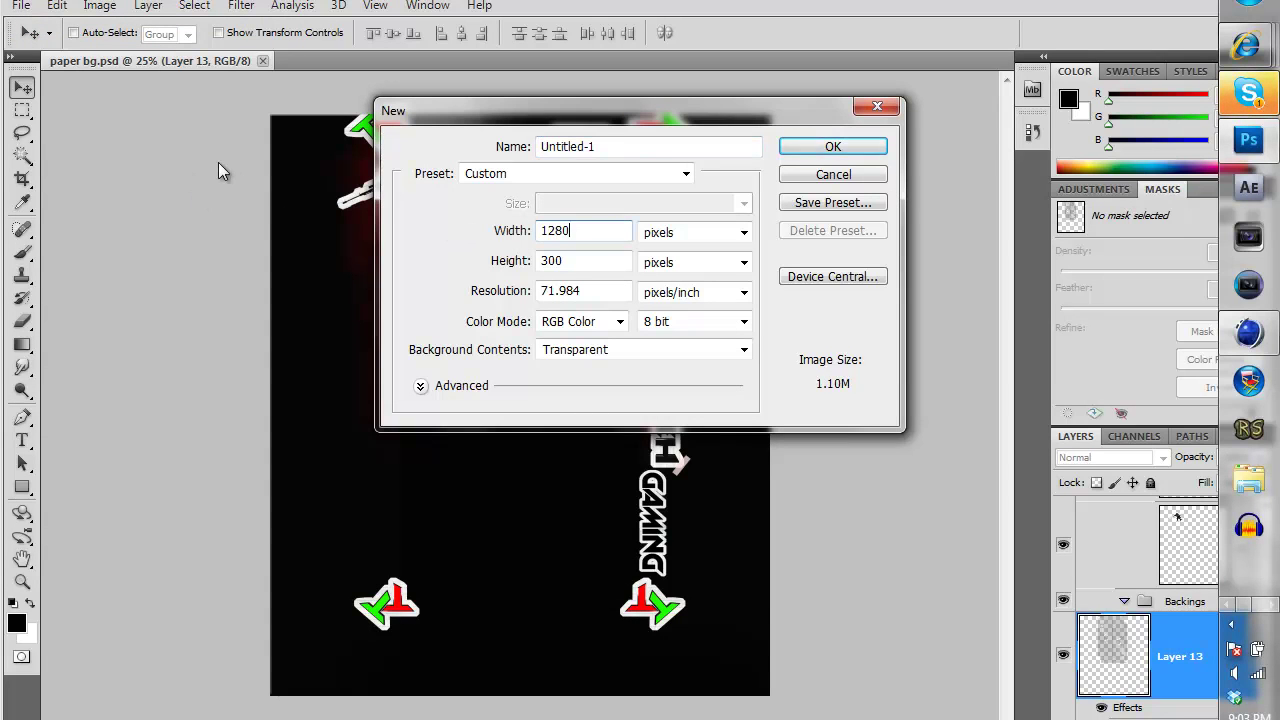
{"action": "key", "text": "Tab"}
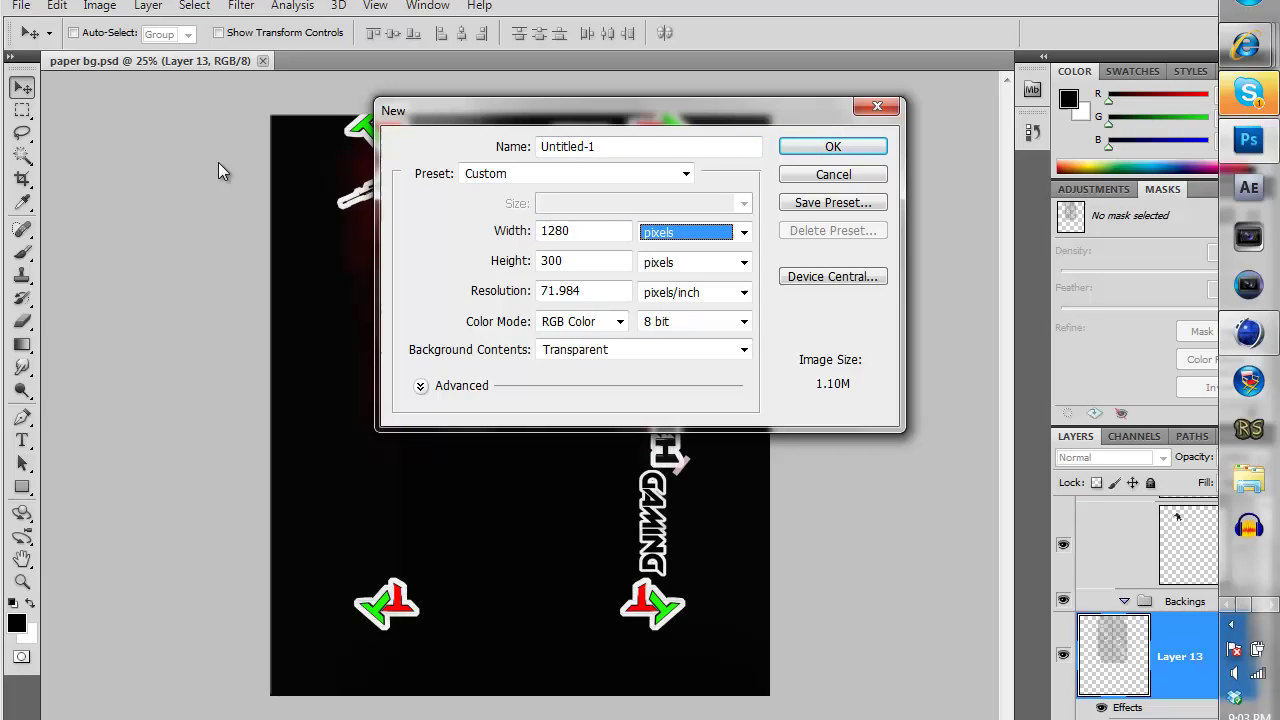
{"action": "key", "text": "Tab"}
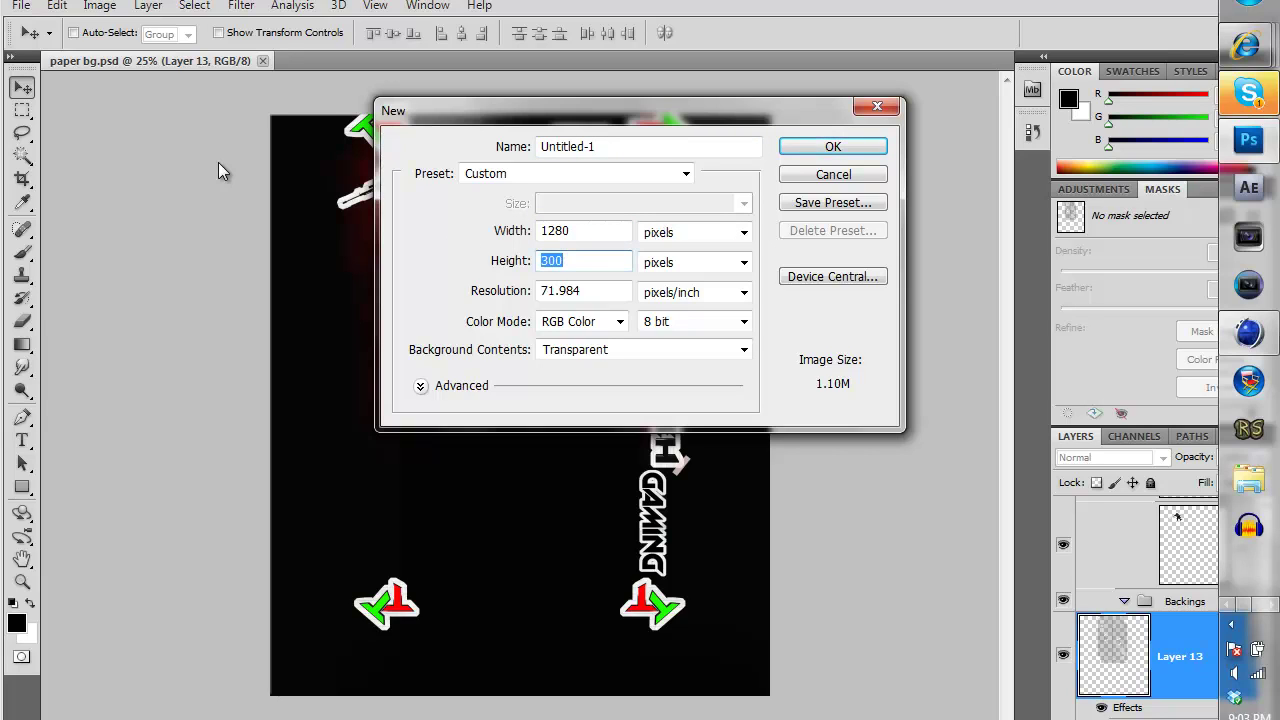
{"action": "type", "text": "720"}
{"action": "key", "text": "Return"}
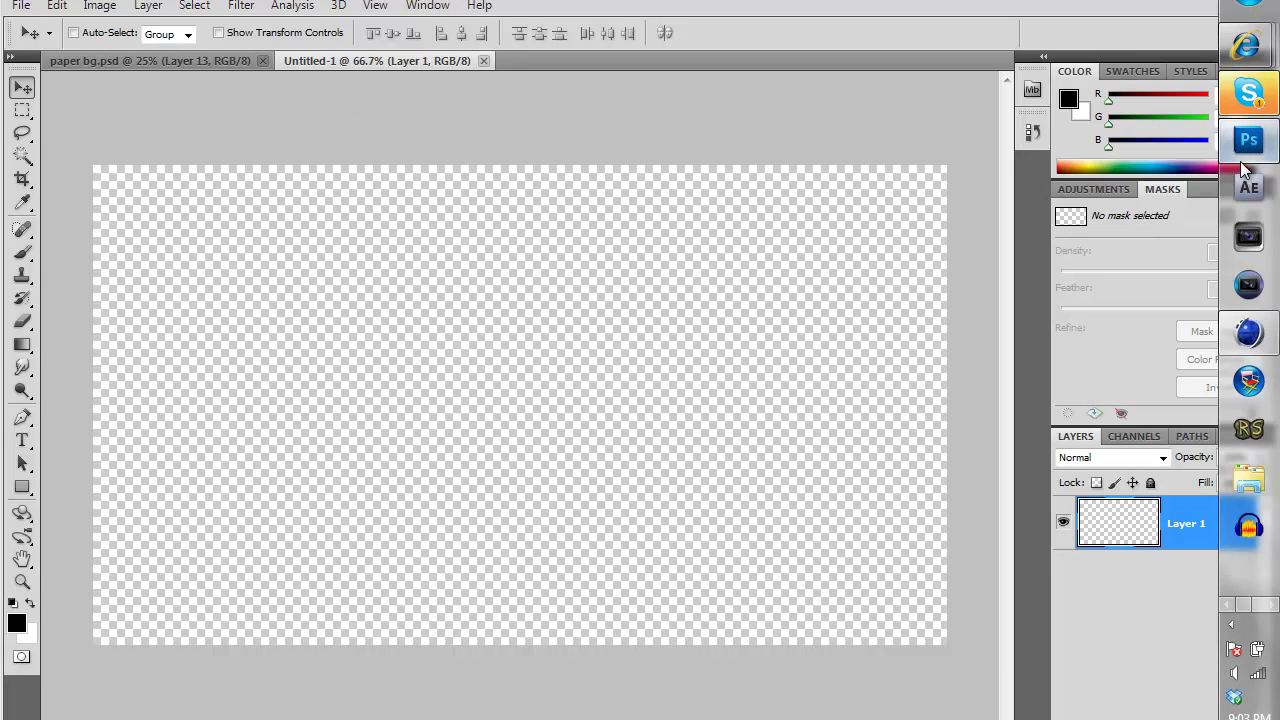
In Explorer, go from the Desktop into GFX PACK and open its pictures folder.
{"action": "left_click", "coordinate": [1248, 480]}
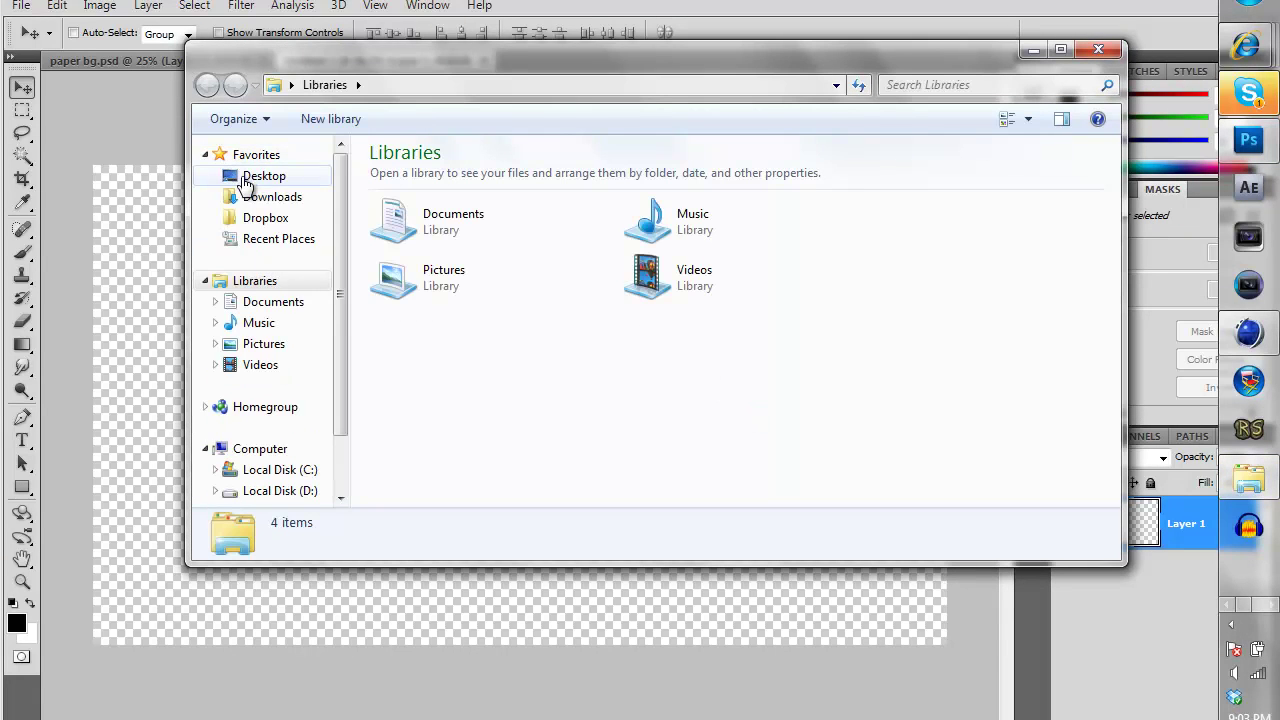
{"action": "left_click", "coordinate": [262, 175]}
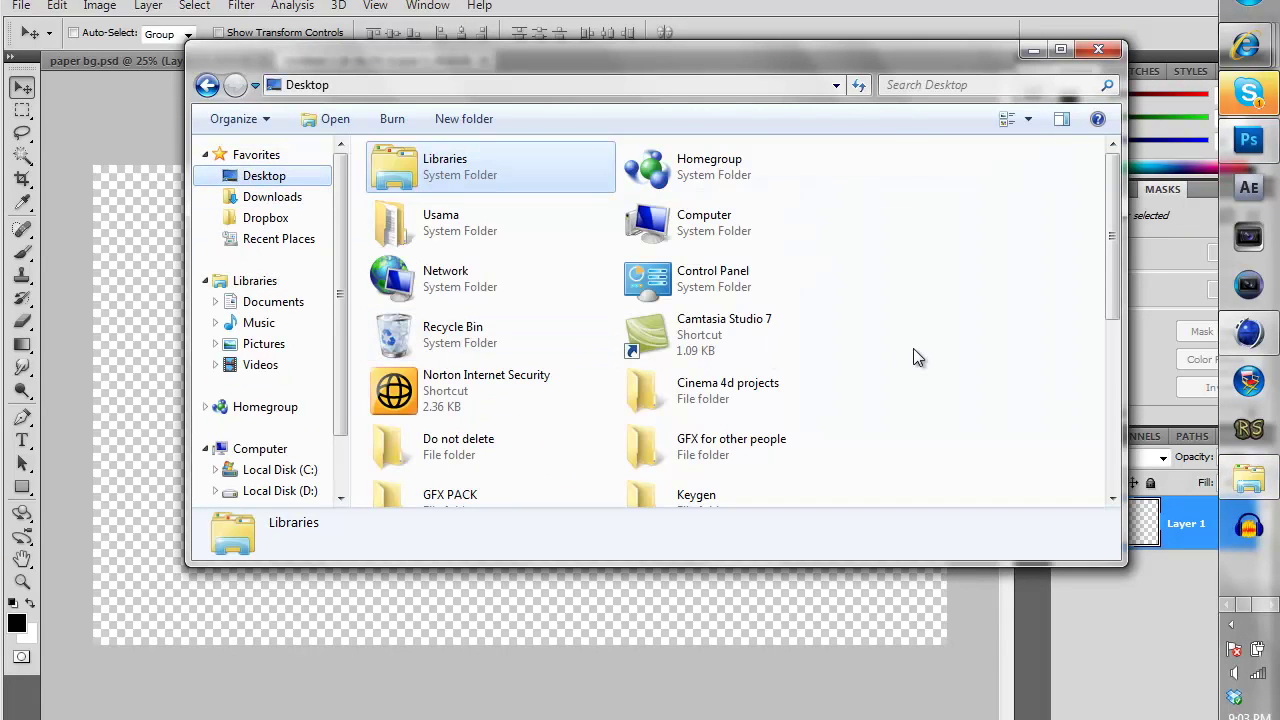
{"action": "left_click_drag", "start_coordinate": [1109, 282], "coordinate": [1109, 380]}
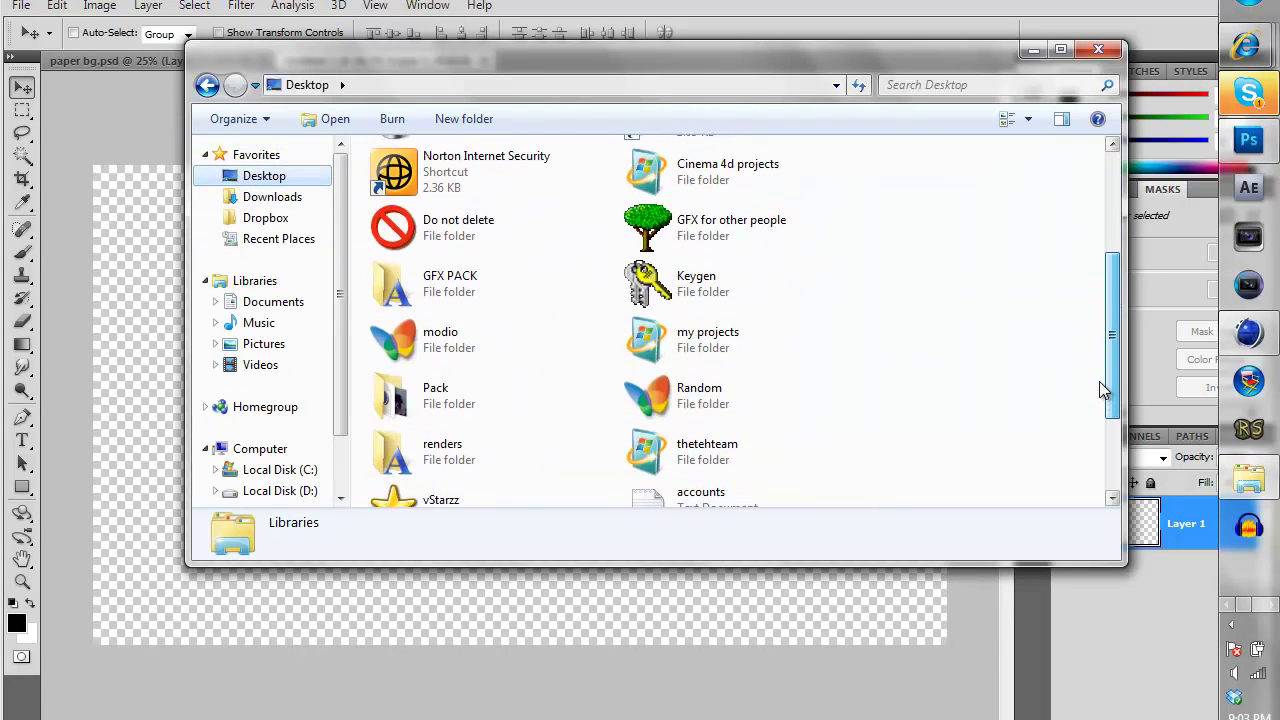
{"action": "key", "text": "Down"}
{"action": "key", "text": "Down"}
{"action": "key", "text": "Down"}
{"action": "key", "text": "Down"}
{"action": "left_click_drag", "start_coordinate": [1110, 345], "coordinate": [1100, 415]}
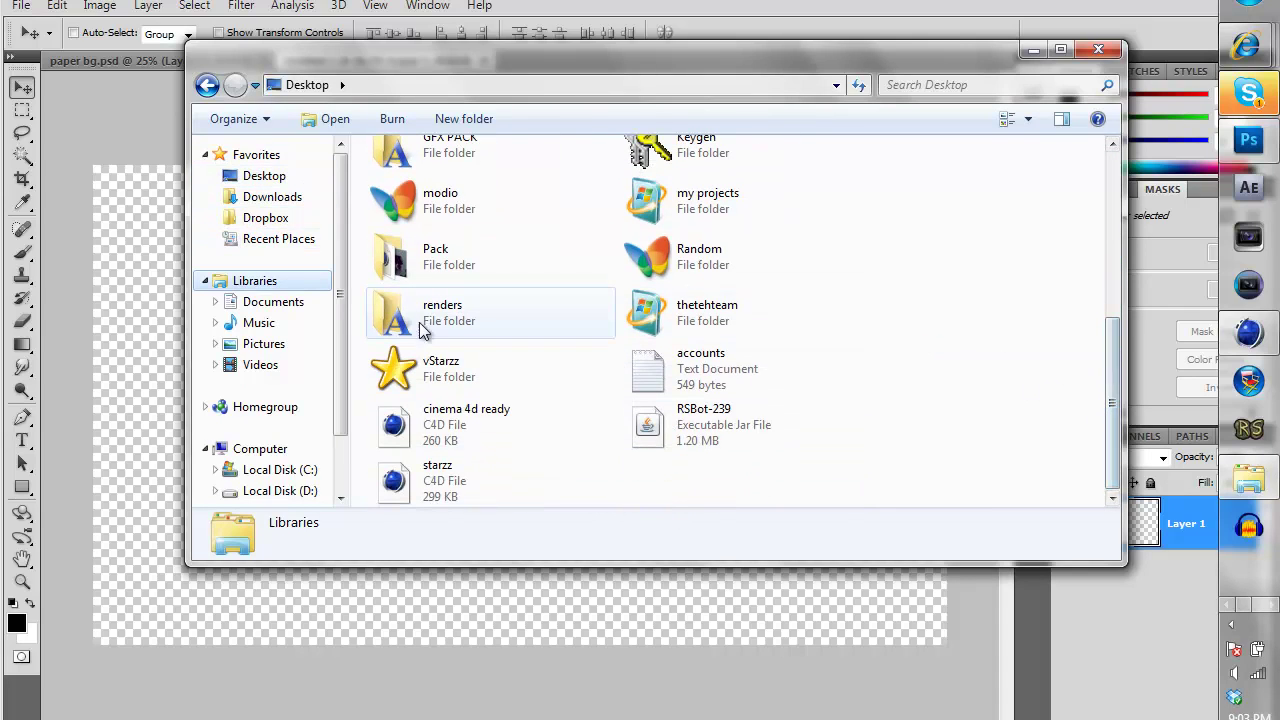
{"action": "double_click", "coordinate": [410, 165]}
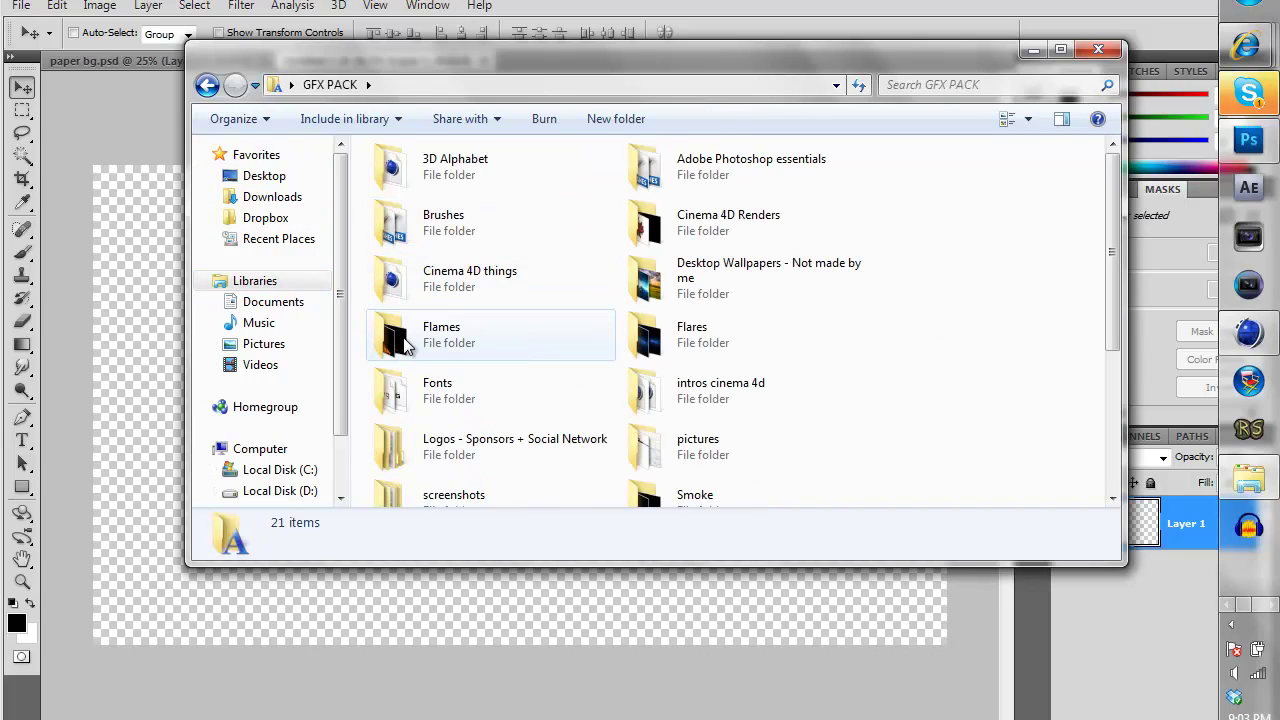
{"action": "double_click", "coordinate": [652, 448]}
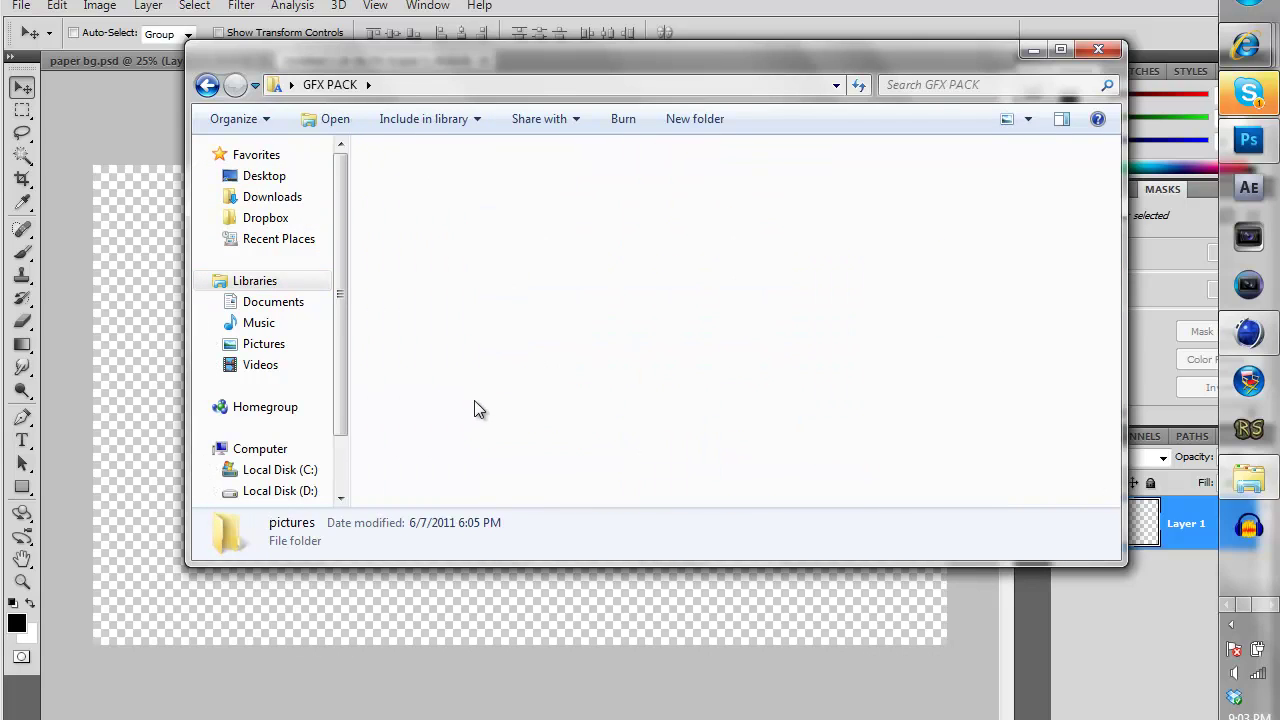
Drop the White%20Paper lined-paper image onto Untitled-1 and stretch it to cover the canvas.
{"action": "left_click_drag", "start_coordinate": [740, 320], "coordinate": [455, 508]}
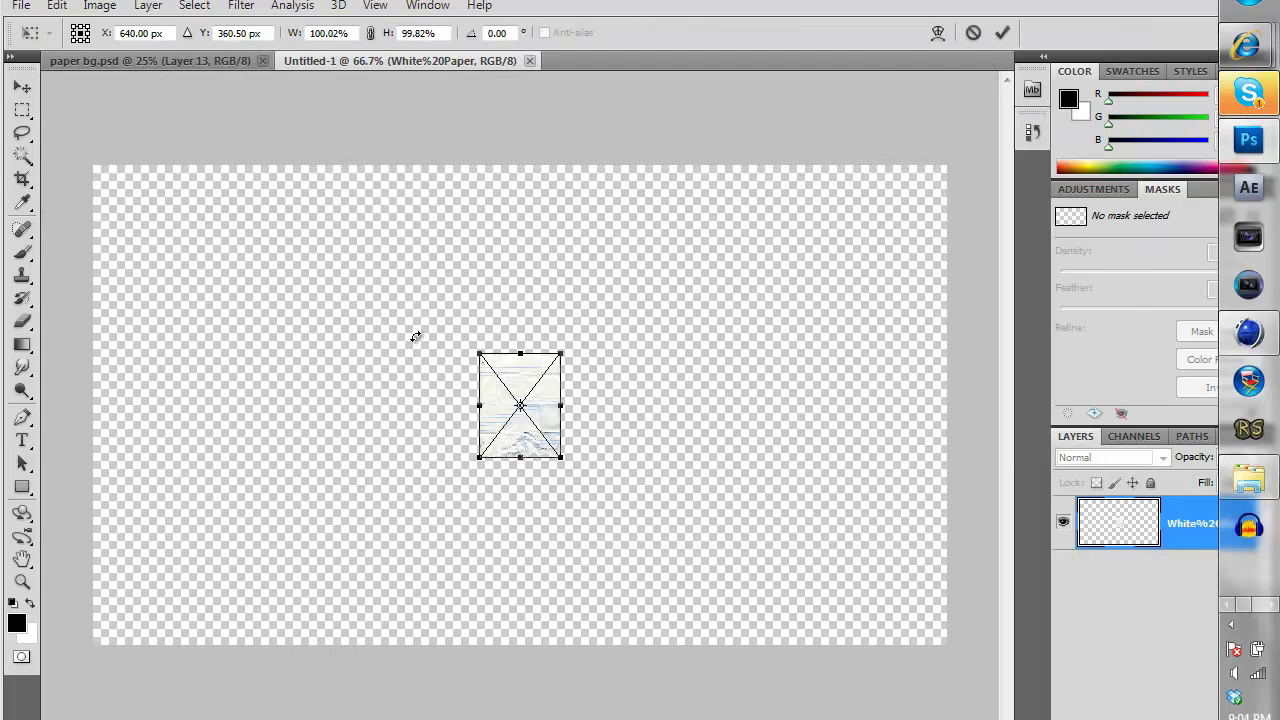
{"action": "left_click_drag", "start_coordinate": [481, 354], "coordinate": [64, 146]}
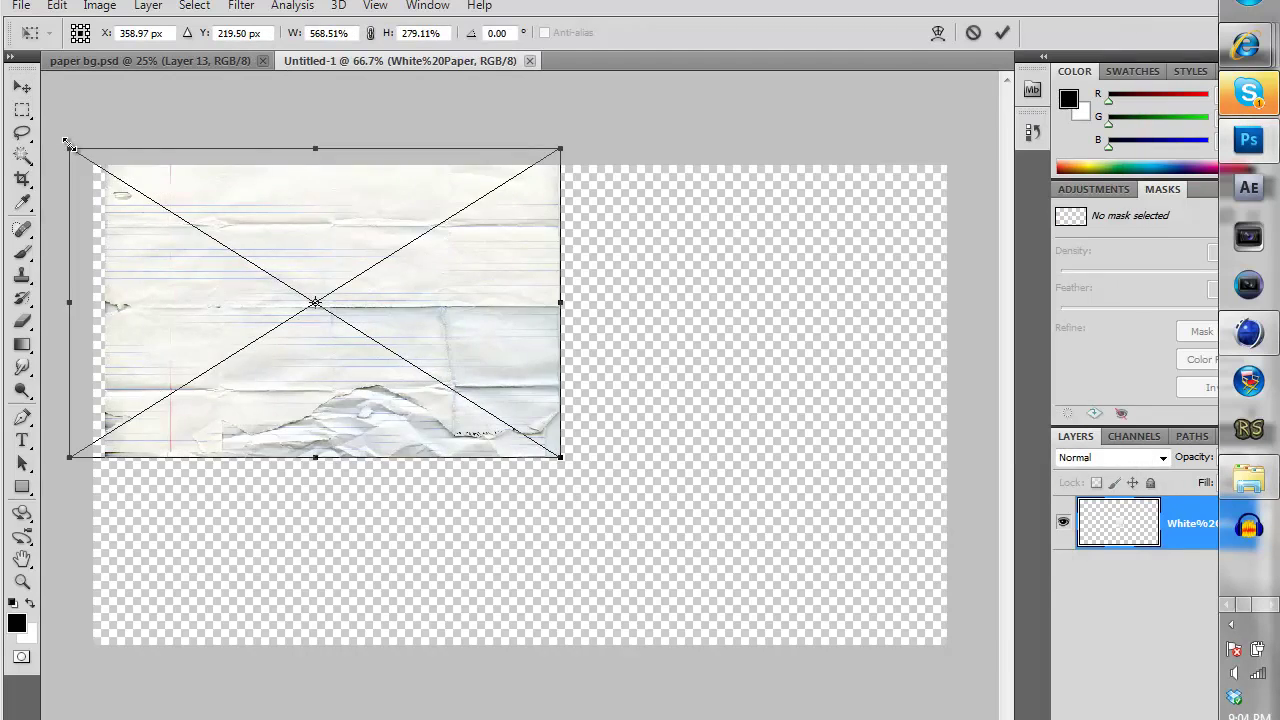
{"action": "left_click_drag", "start_coordinate": [558, 456], "coordinate": [1000, 719]}
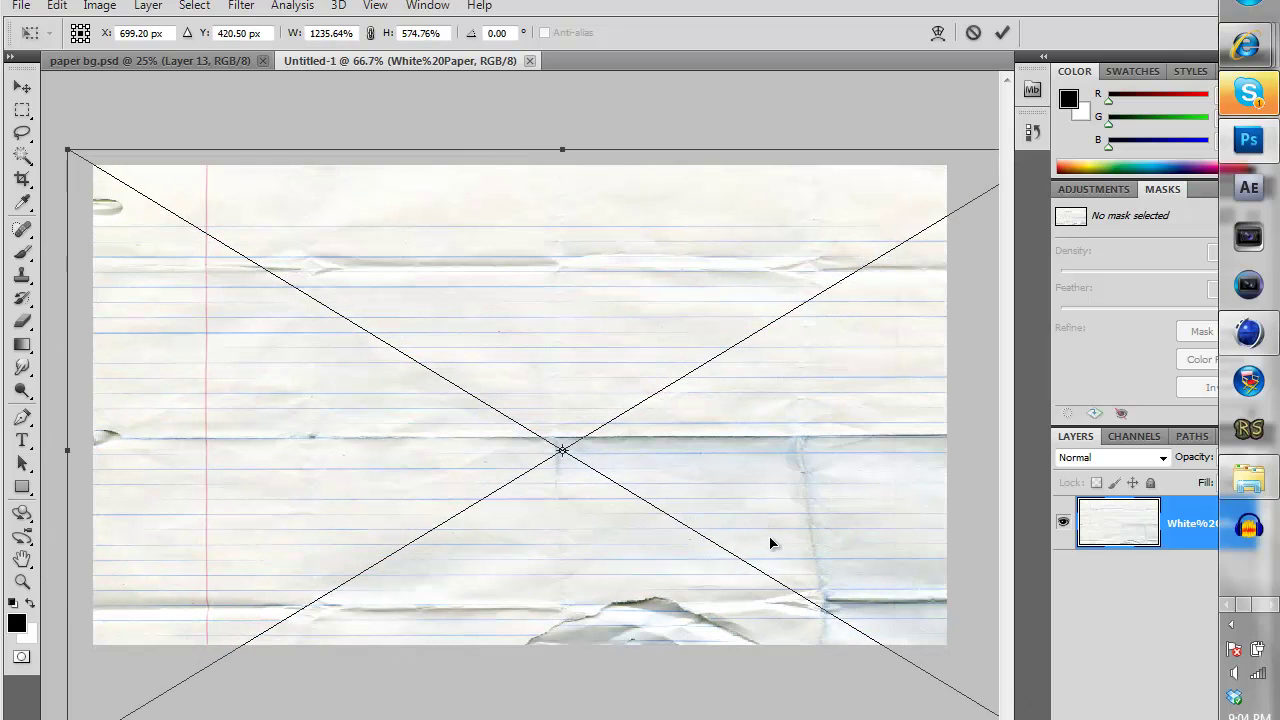
{"action": "left_click_drag", "start_coordinate": [771, 560], "coordinate": [781, 598]}
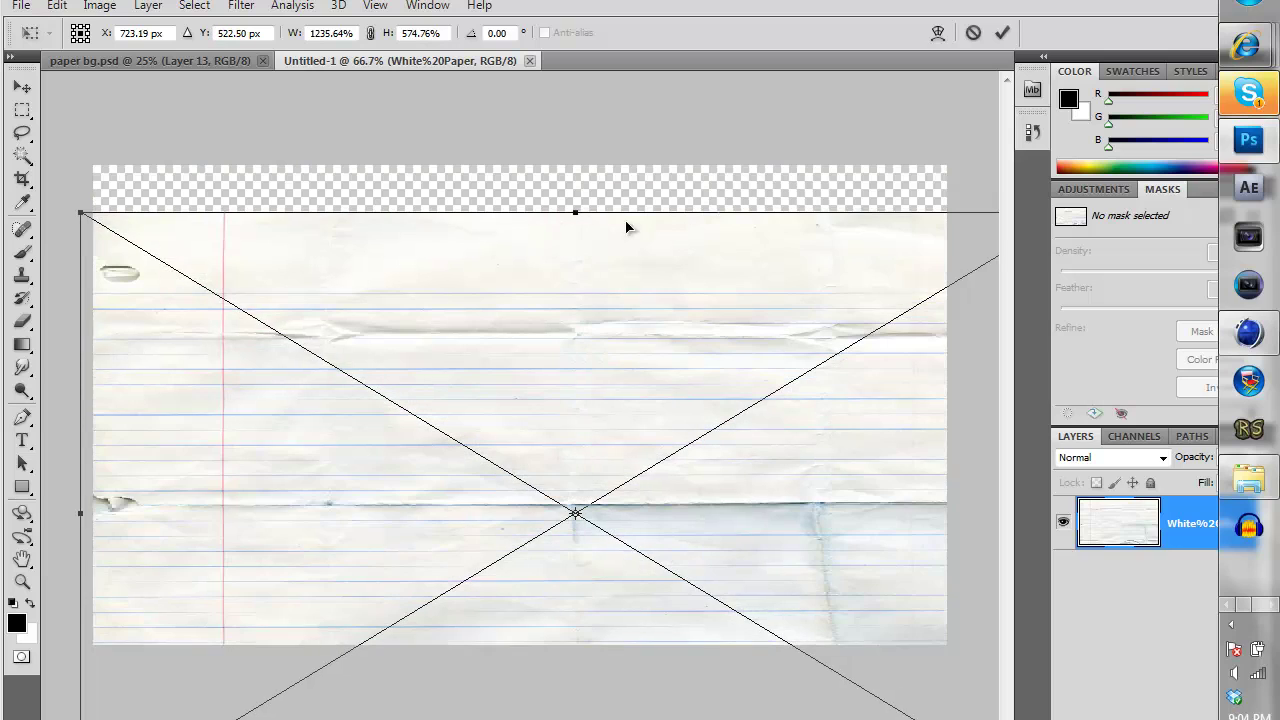
{"action": "left_click_drag", "start_coordinate": [593, 211], "coordinate": [560, 158]}
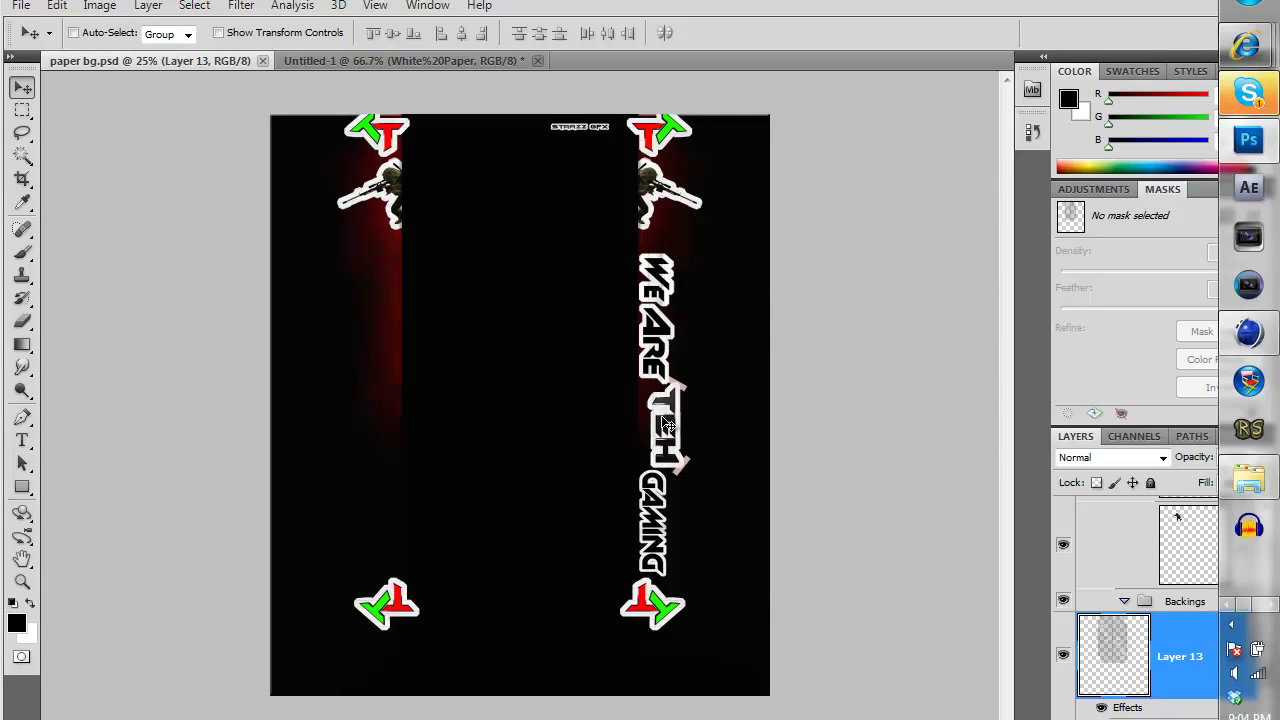
Add a 'Test' text layer on the Untitled-1 lined paper.
{"action": "left_click", "coordinate": [333, 62]}
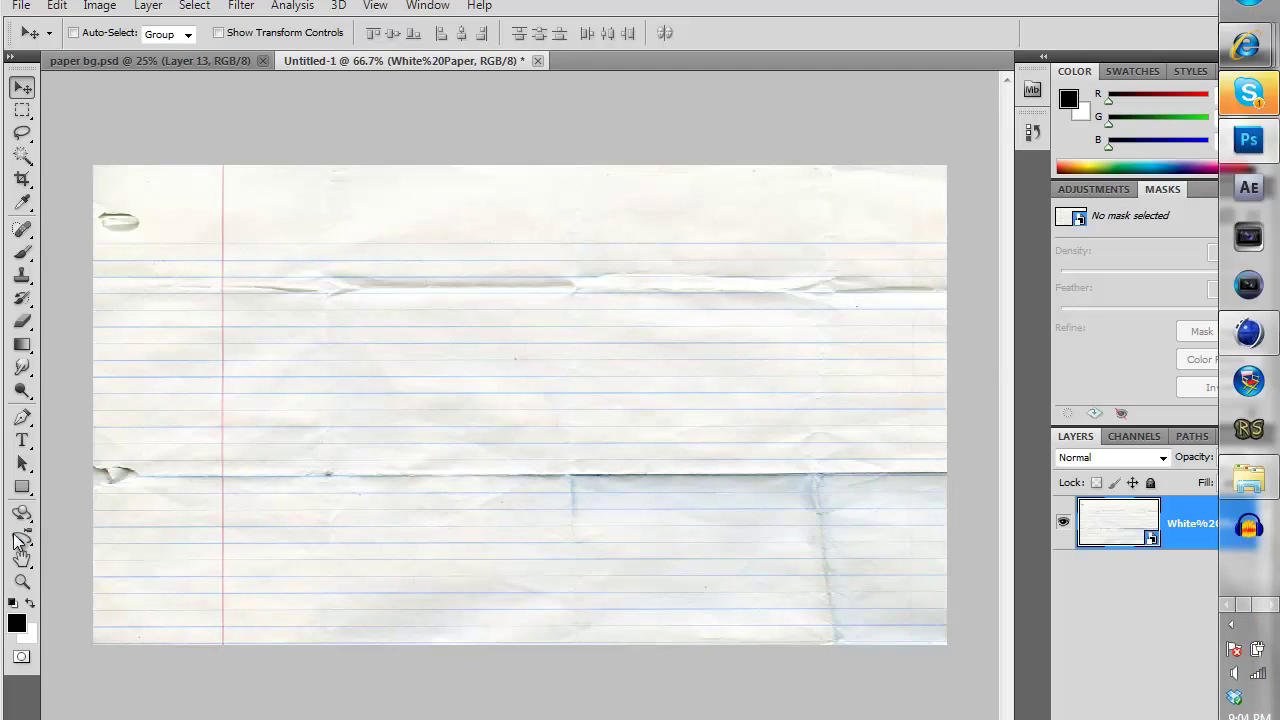
{"action": "left_click", "coordinate": [22, 440]}
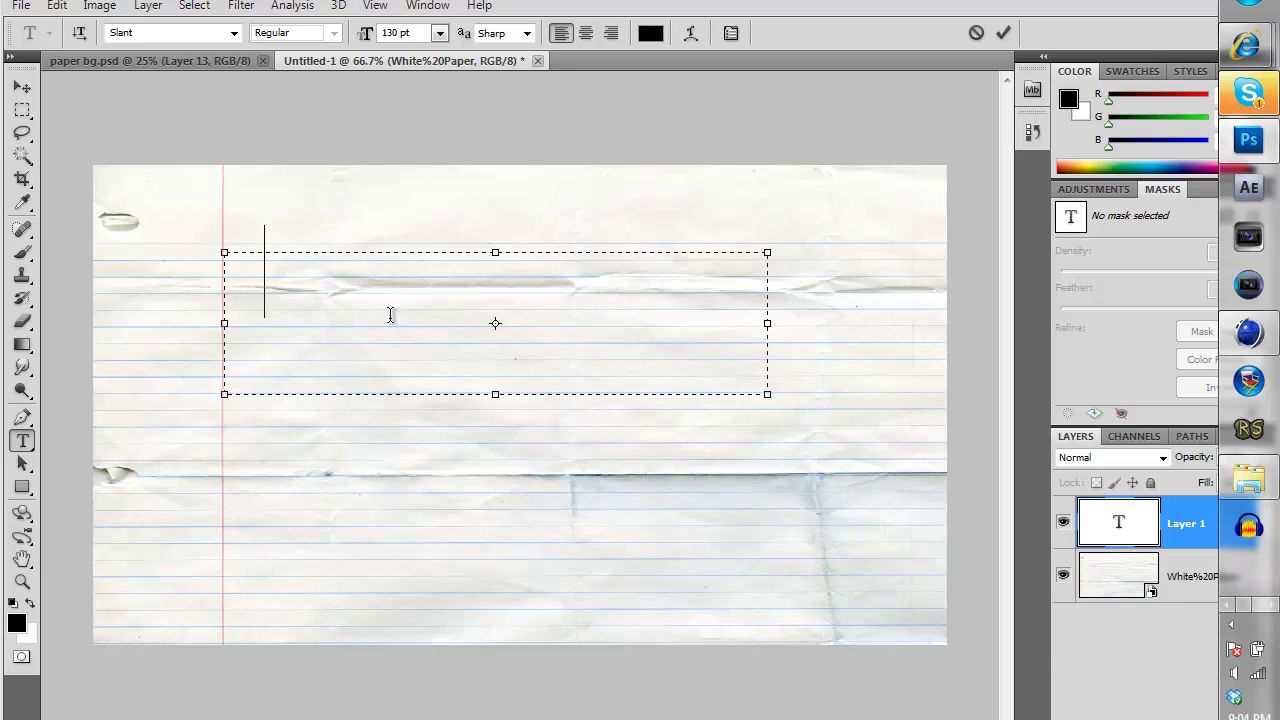
{"action": "type", "text": "Test"}
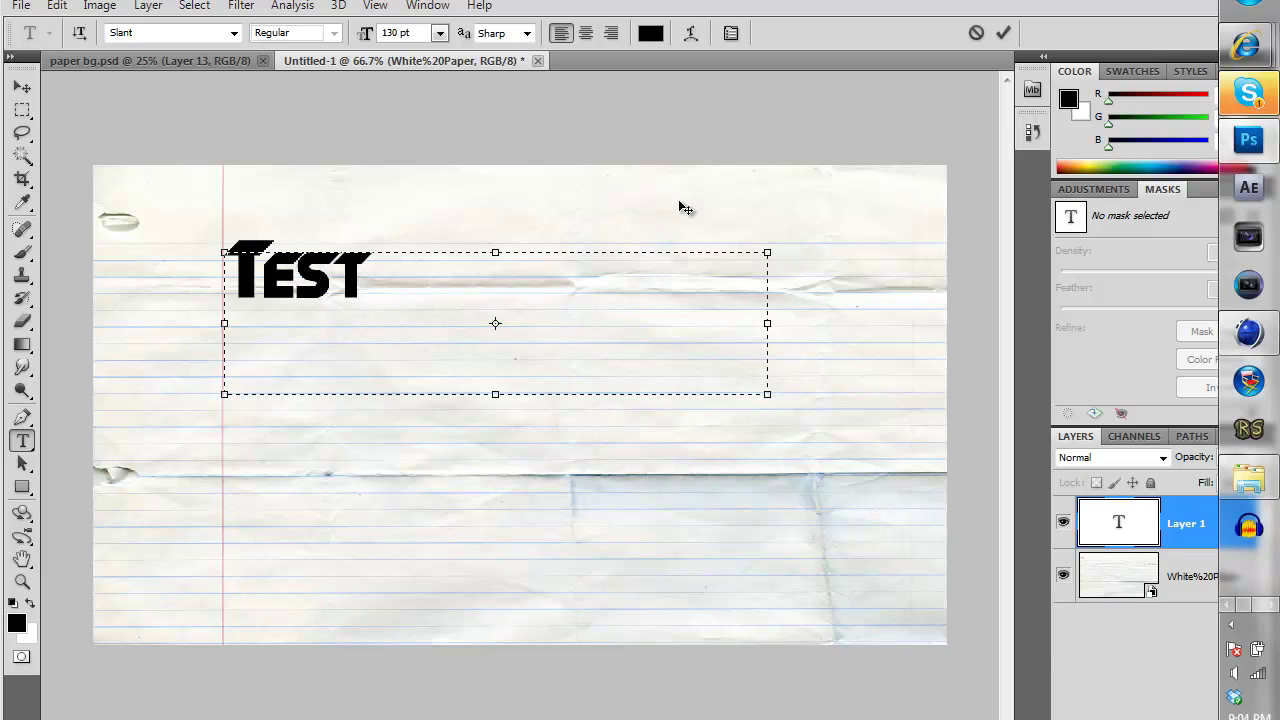
{"action": "left_click", "coordinate": [1003, 37]}
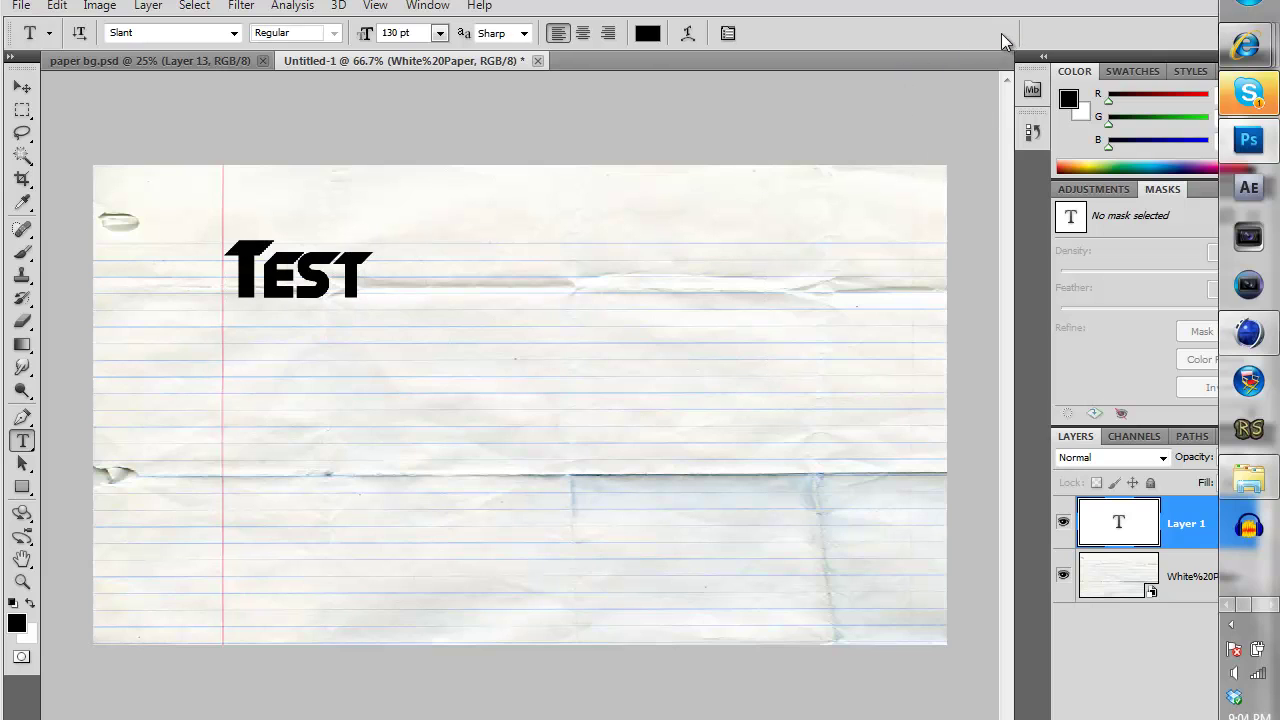
Delete the accidental empty layer and move the Test text to the paper's centre.
{"action": "left_click_drag", "start_coordinate": [456, 200], "coordinate": [248, 251]}
{"action": "left_click", "coordinate": [22, 87]}
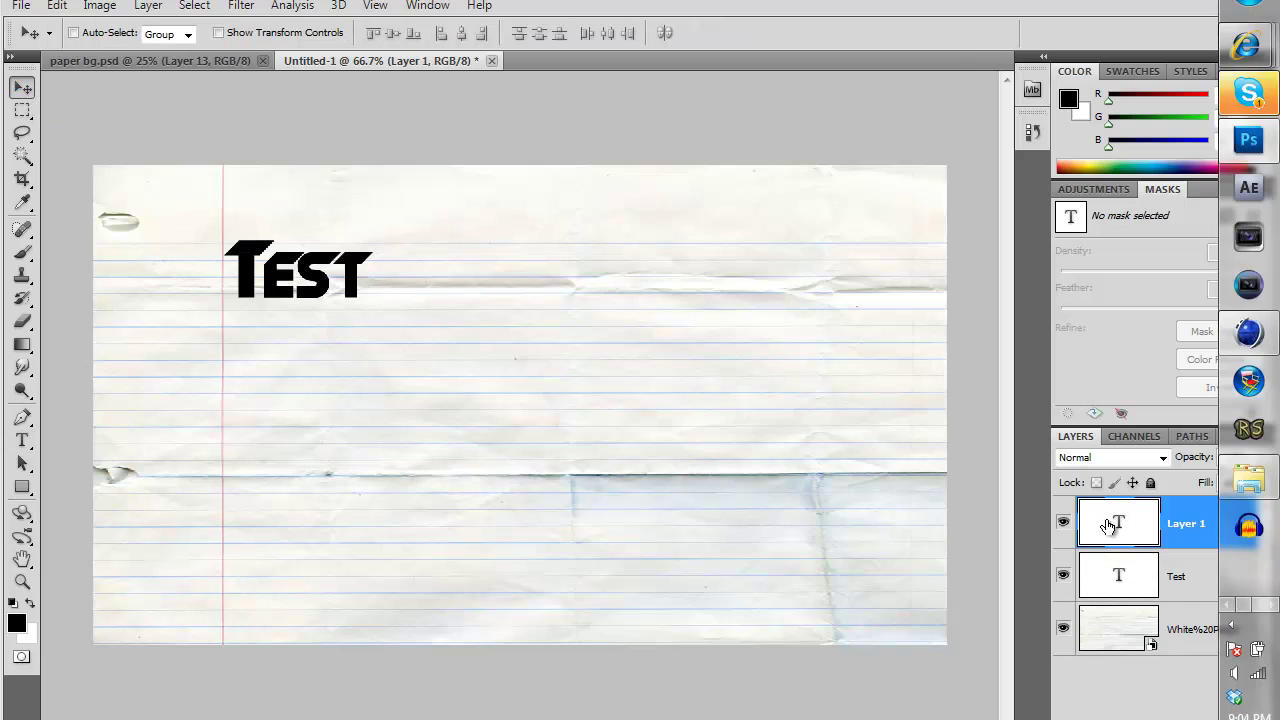
{"action": "key", "text": "Delete"}
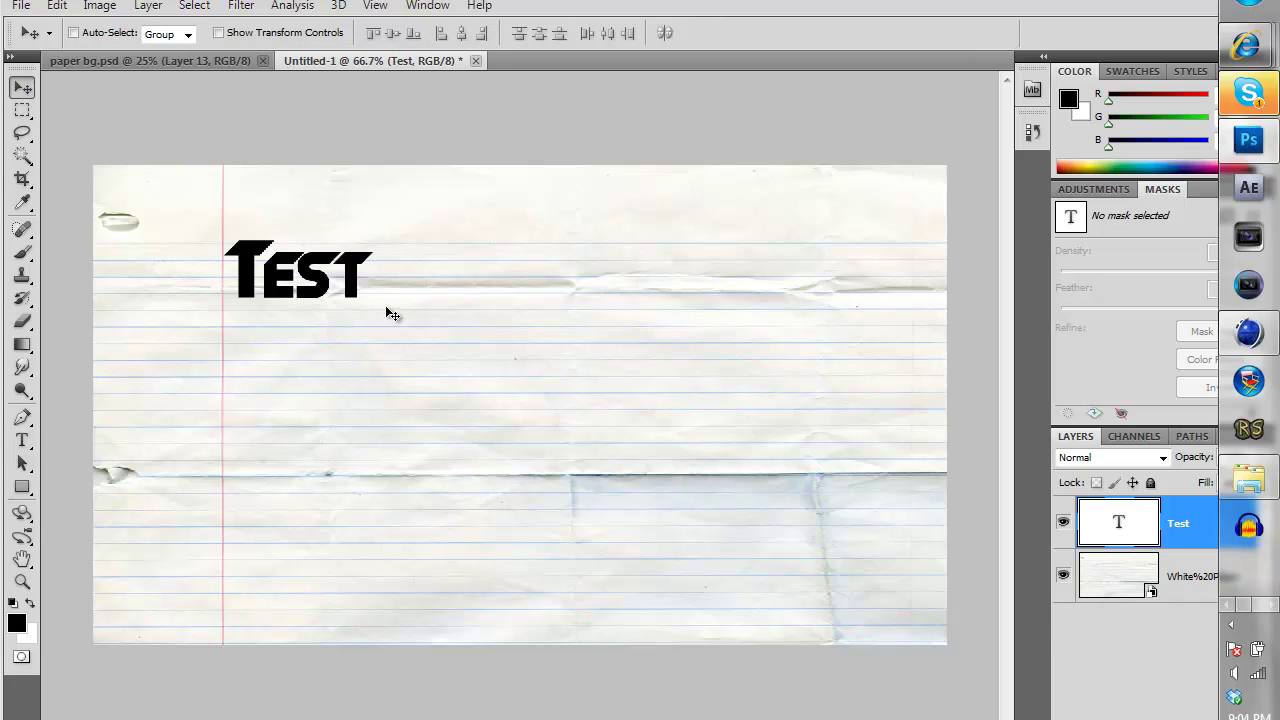
{"action": "left_click_drag", "start_coordinate": [385, 306], "coordinate": [594, 379]}
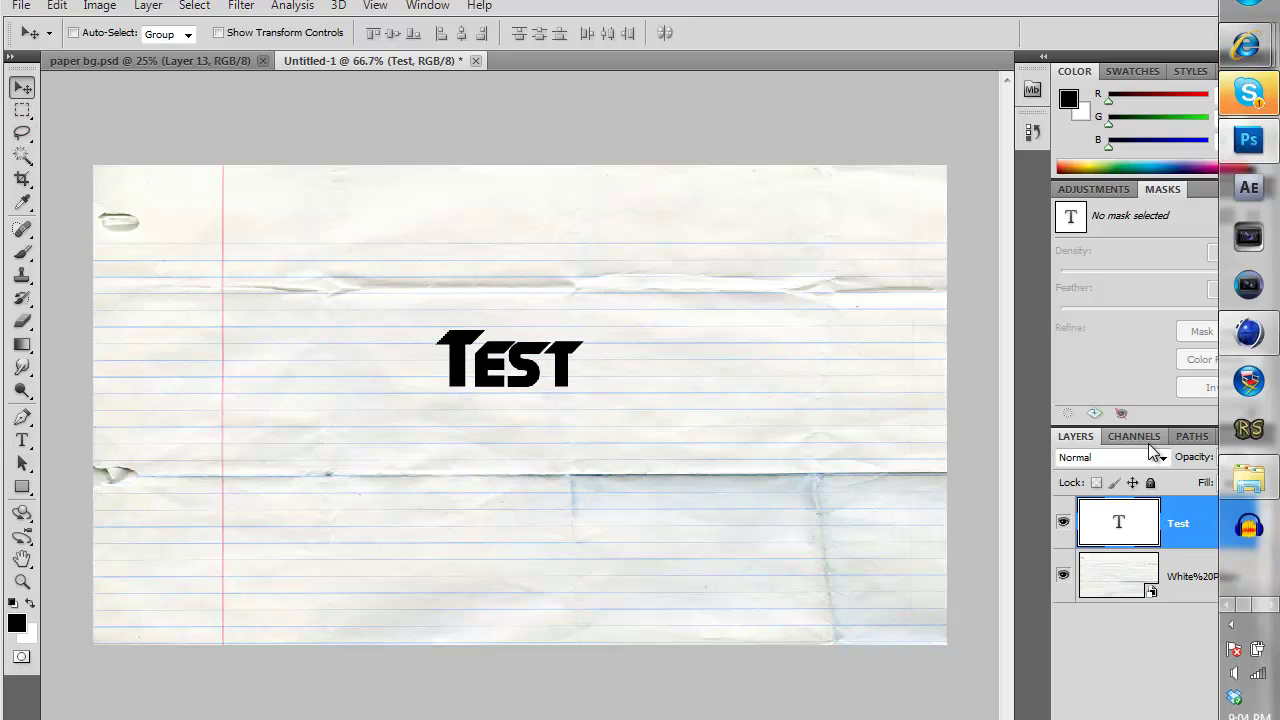
{"action": "mouse_move", "coordinate": [1248, 93]}
{"action": "left_click", "coordinate": [1256, 111]}
Magic-wand the paper and invert the selection so only the Test letters are selected.
{"action": "left_click", "coordinate": [1266, 140]}
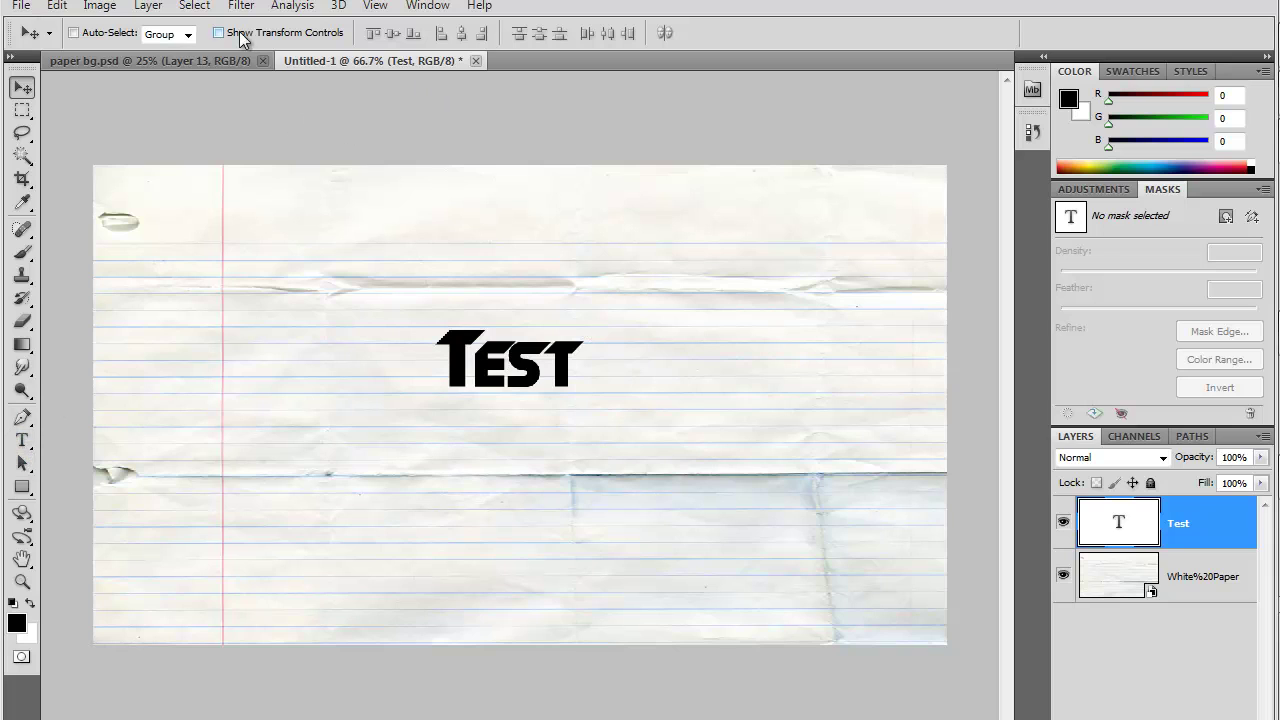
{"action": "left_click", "coordinate": [22, 156]}
{"action": "left_click", "coordinate": [352, 320]}
{"action": "right_click", "coordinate": [451, 352]}
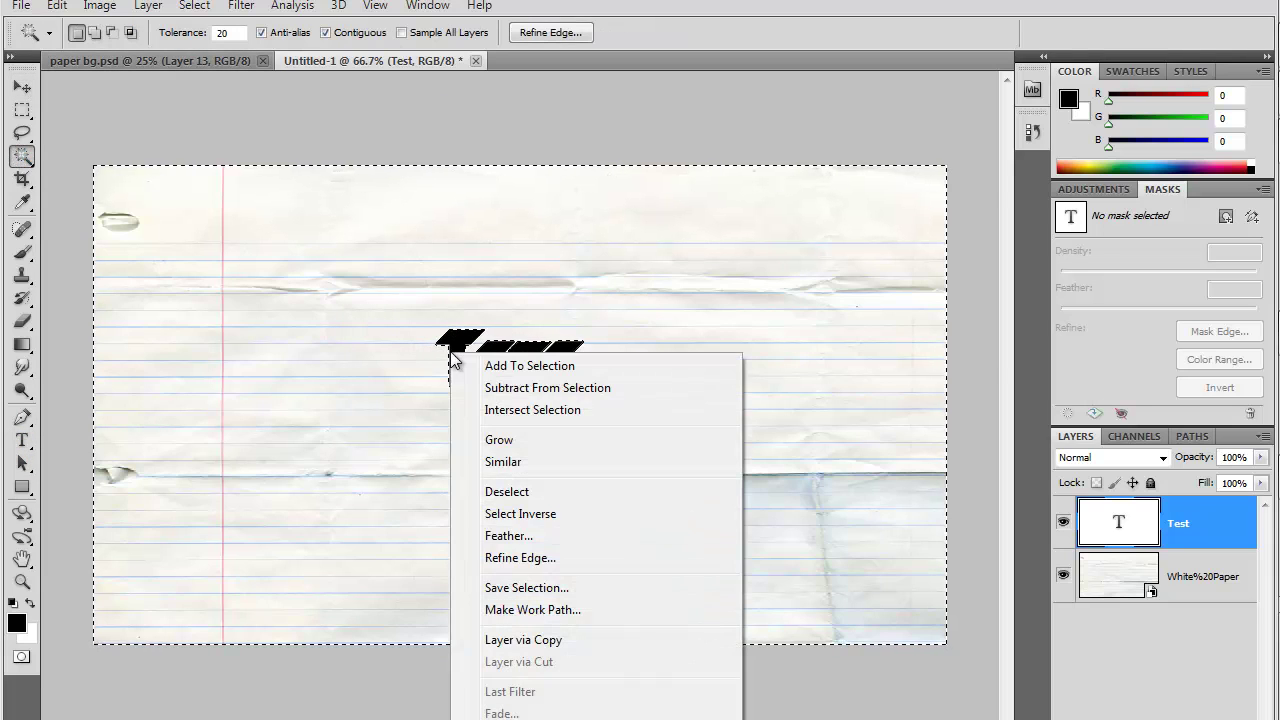
{"action": "left_click", "coordinate": [490, 515]}
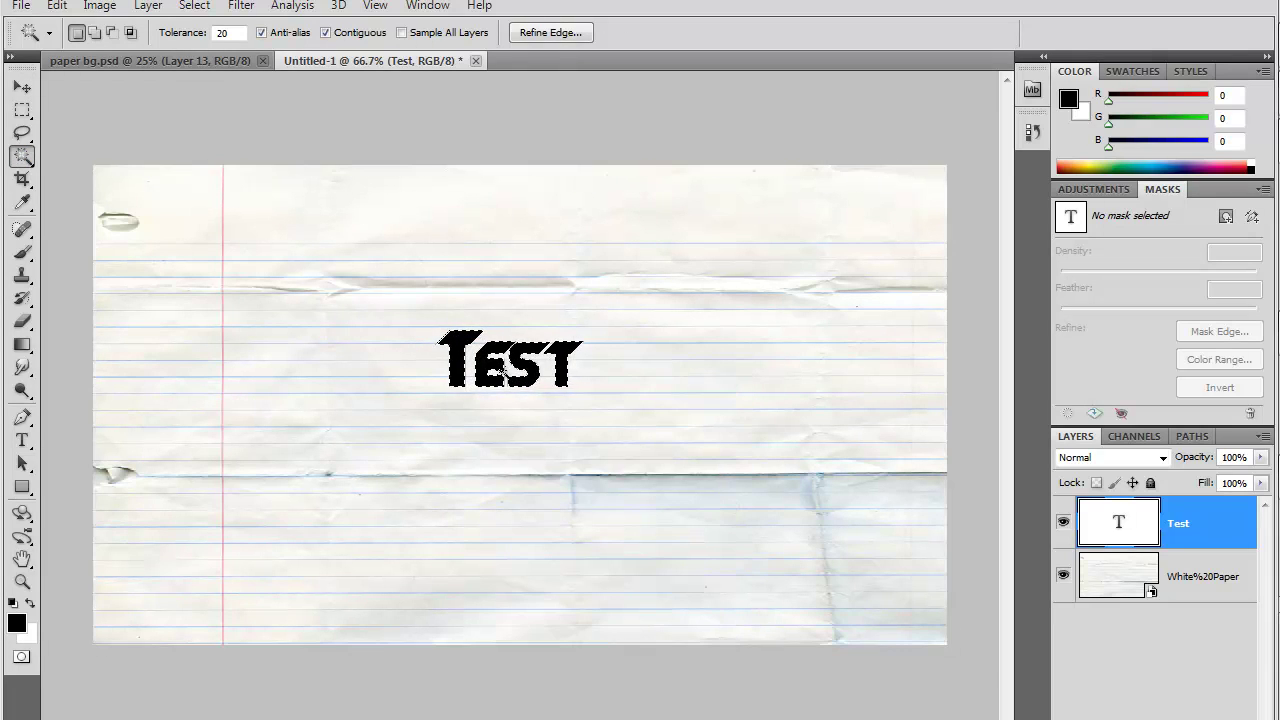
Expand the letter selection by 10 pixels.
{"action": "left_click", "coordinate": [186, 12]}
{"action": "mouse_move", "coordinate": [211, 224]}
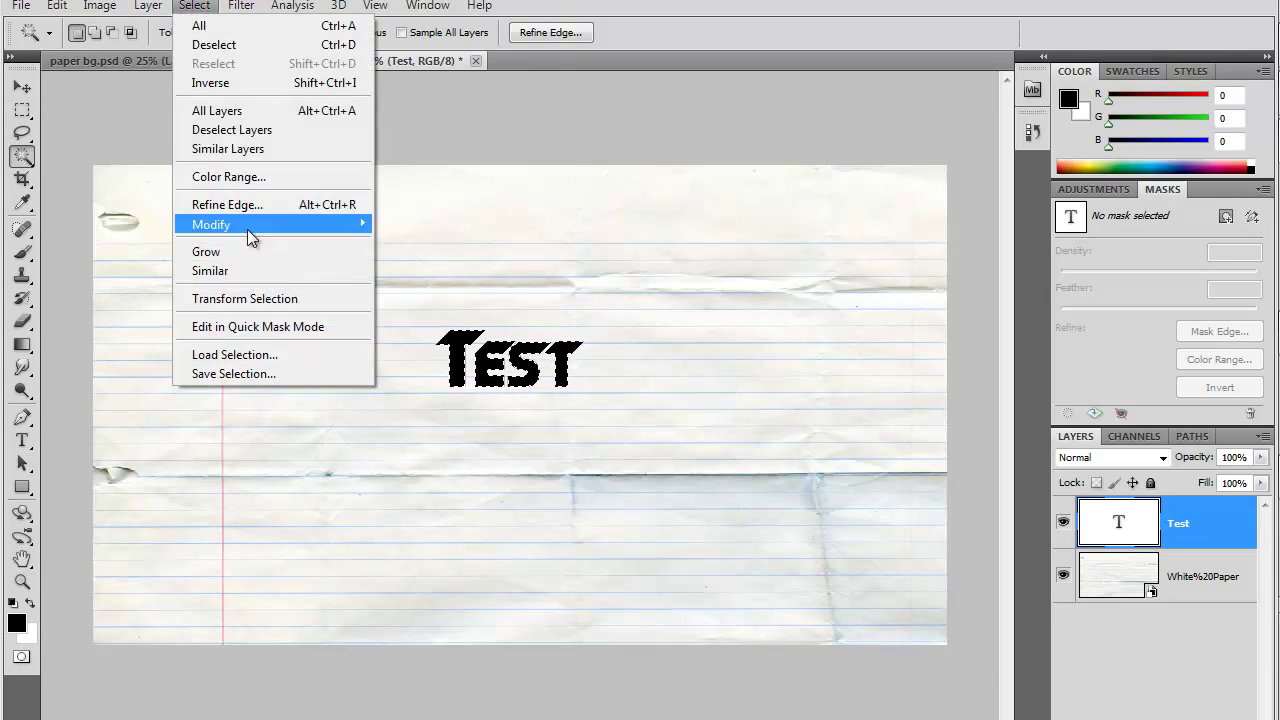
{"action": "left_click", "coordinate": [390, 262]}
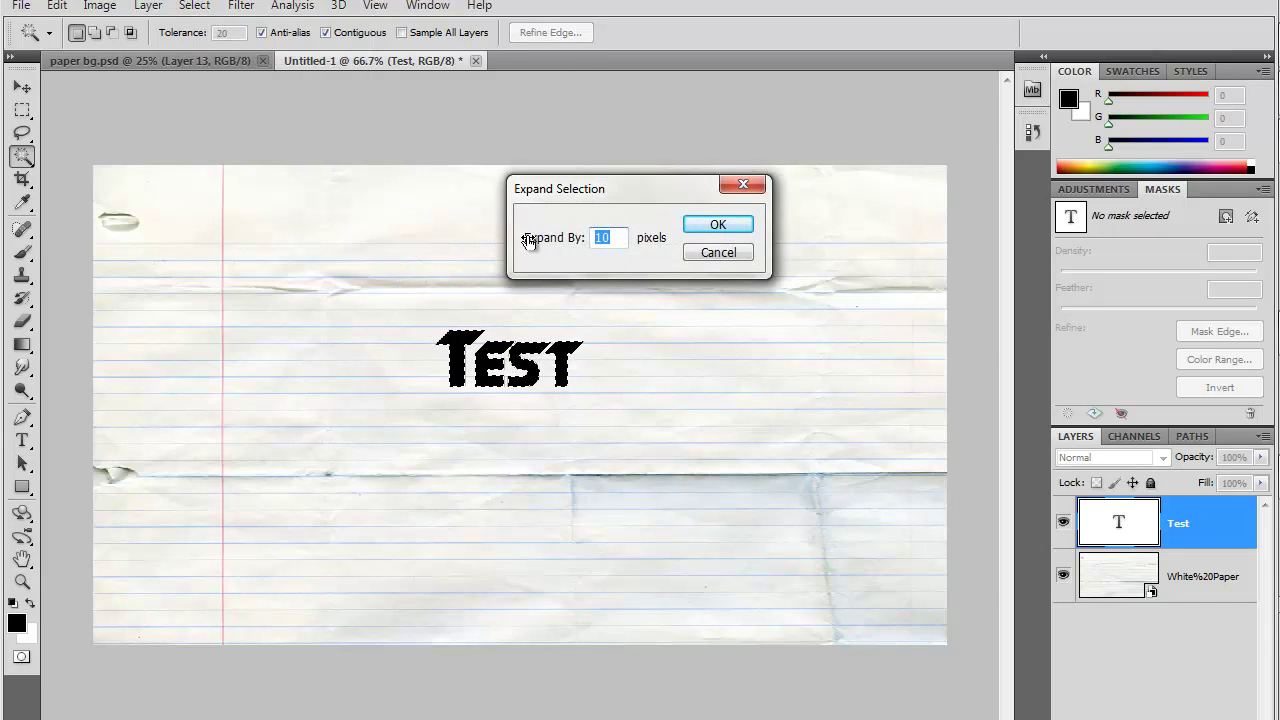
{"action": "key", "text": "Return"}
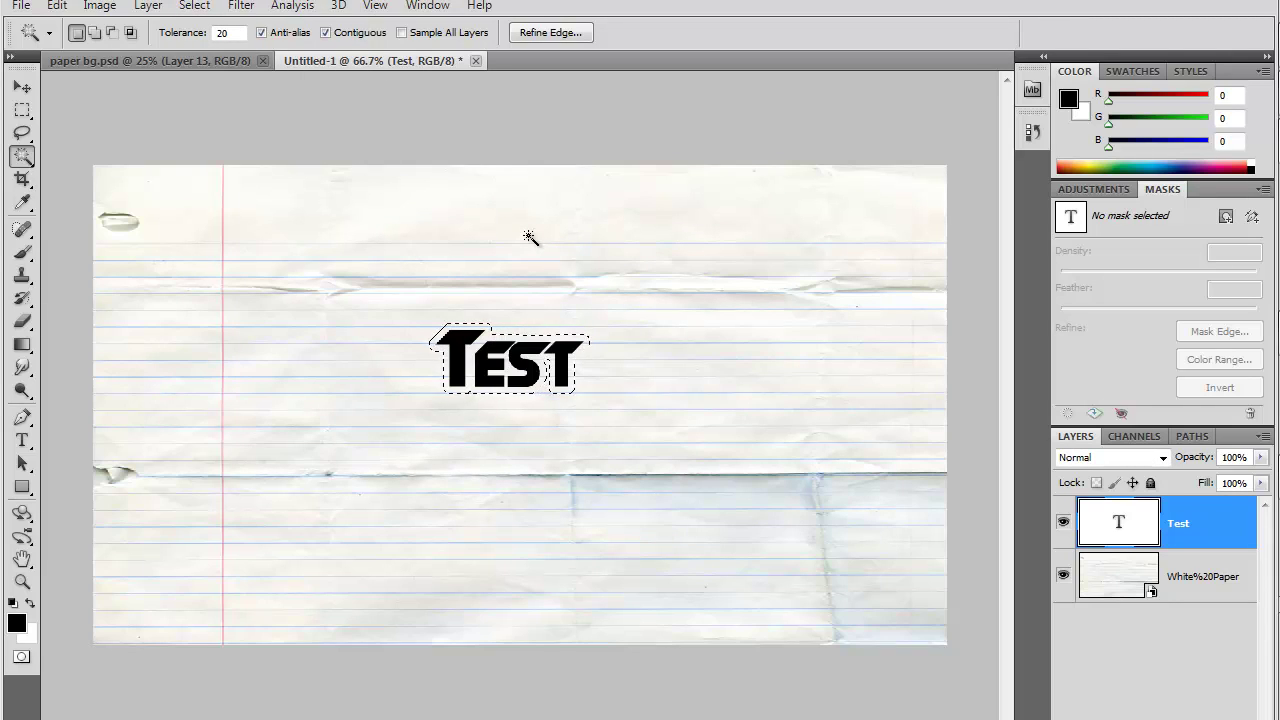
{"action": "left_click", "coordinate": [148, 6]}
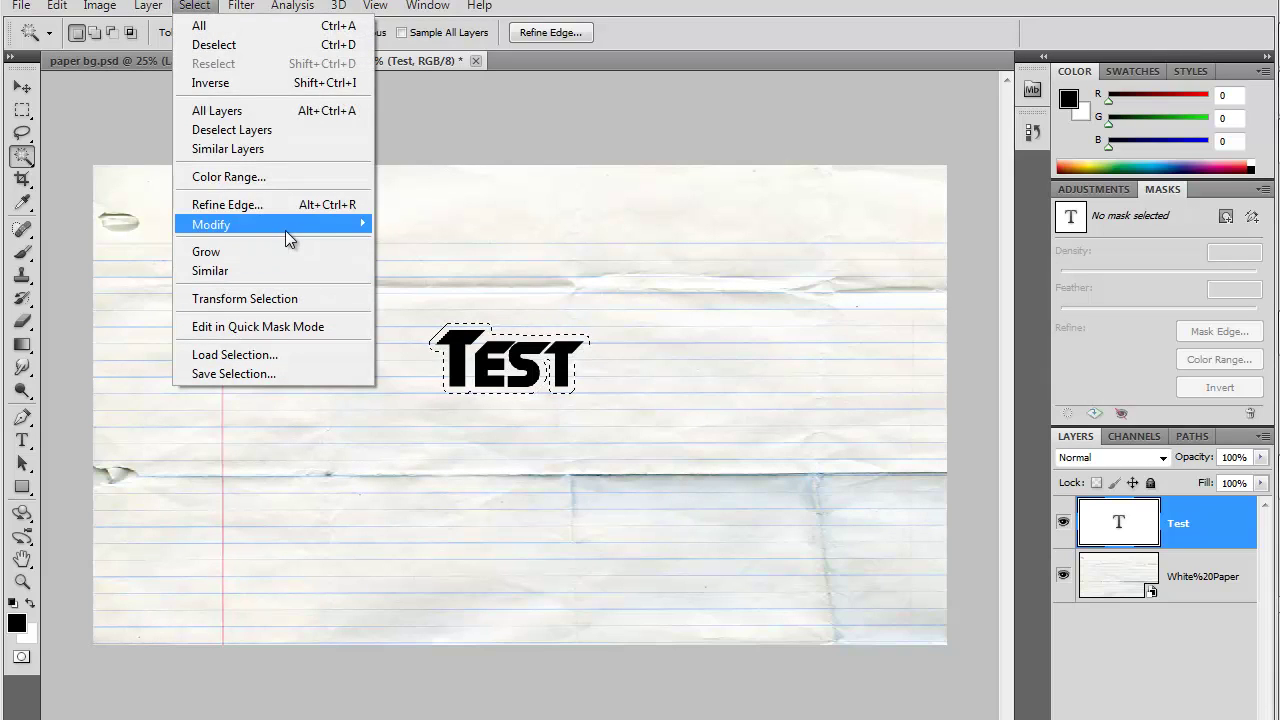
Expand the selection another 10 px, merge Test into the paper, and delete the outlined shape.
{"action": "mouse_move", "coordinate": [272, 224]}
{"action": "left_click", "coordinate": [385, 260]}
{"action": "key", "text": "Return"}
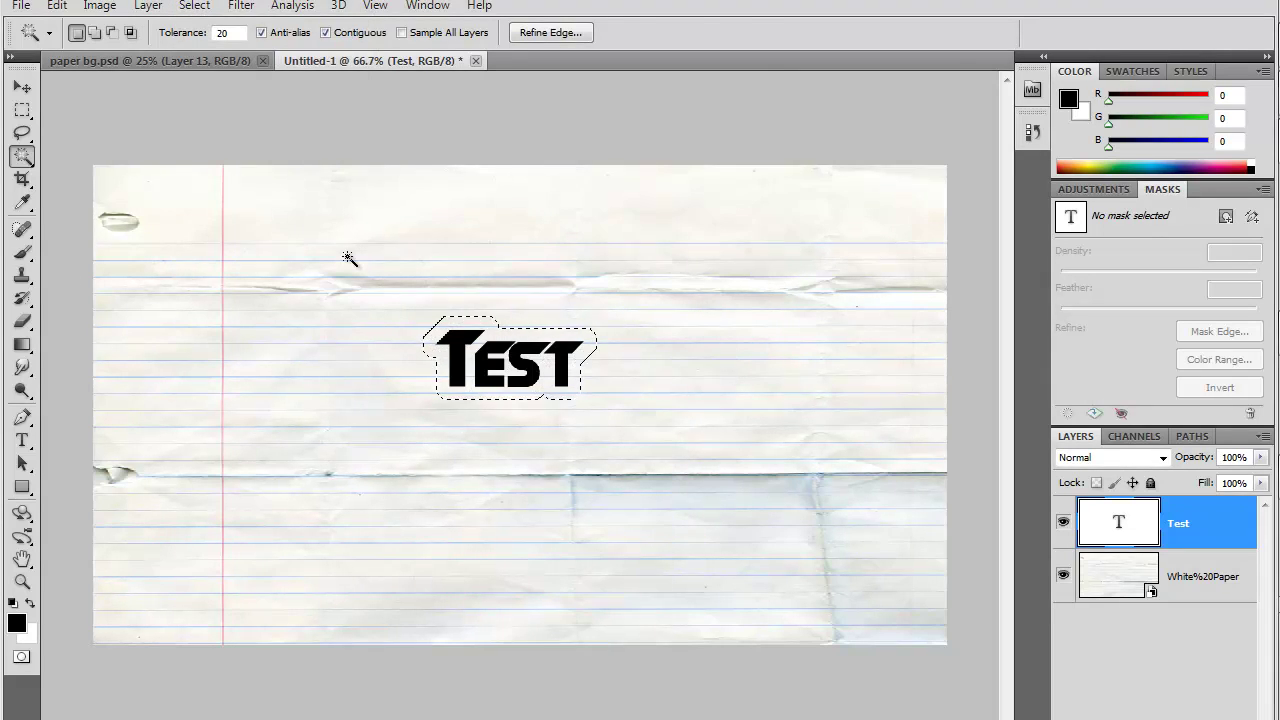
{"action": "left_click", "coordinate": [1110, 576], "text": "shift"}
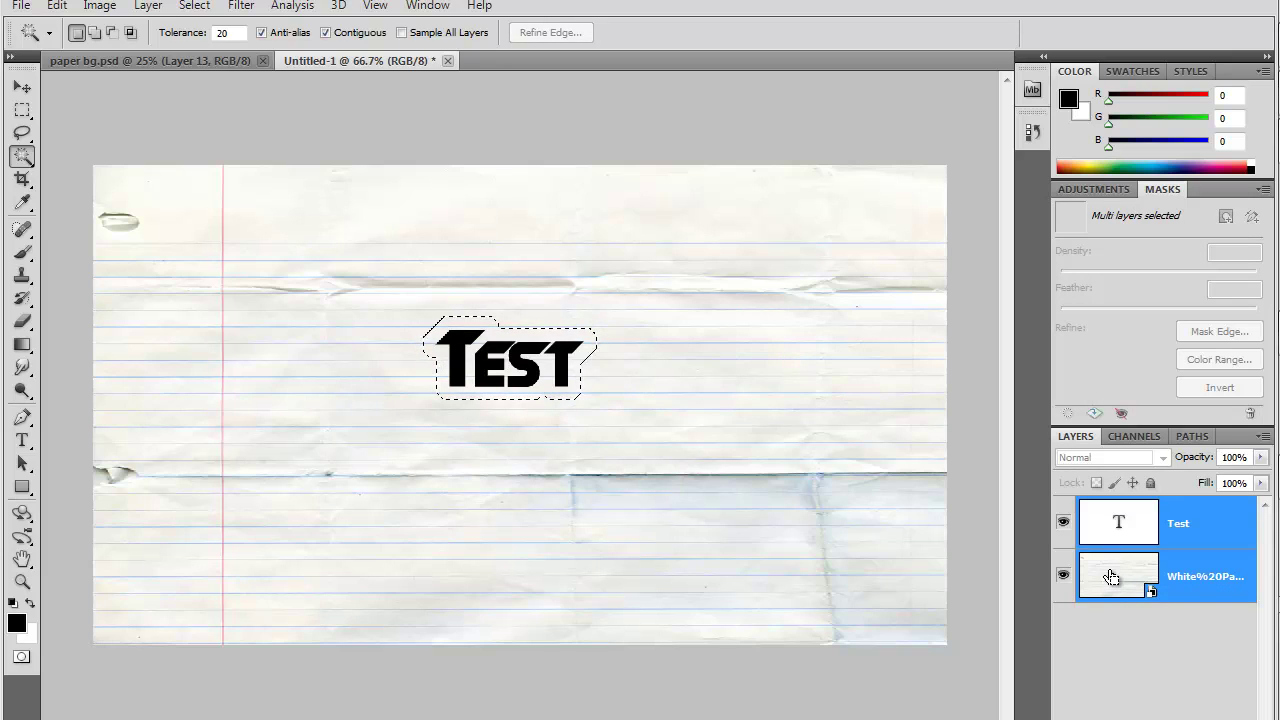
{"action": "key", "text": "ctrl+e"}
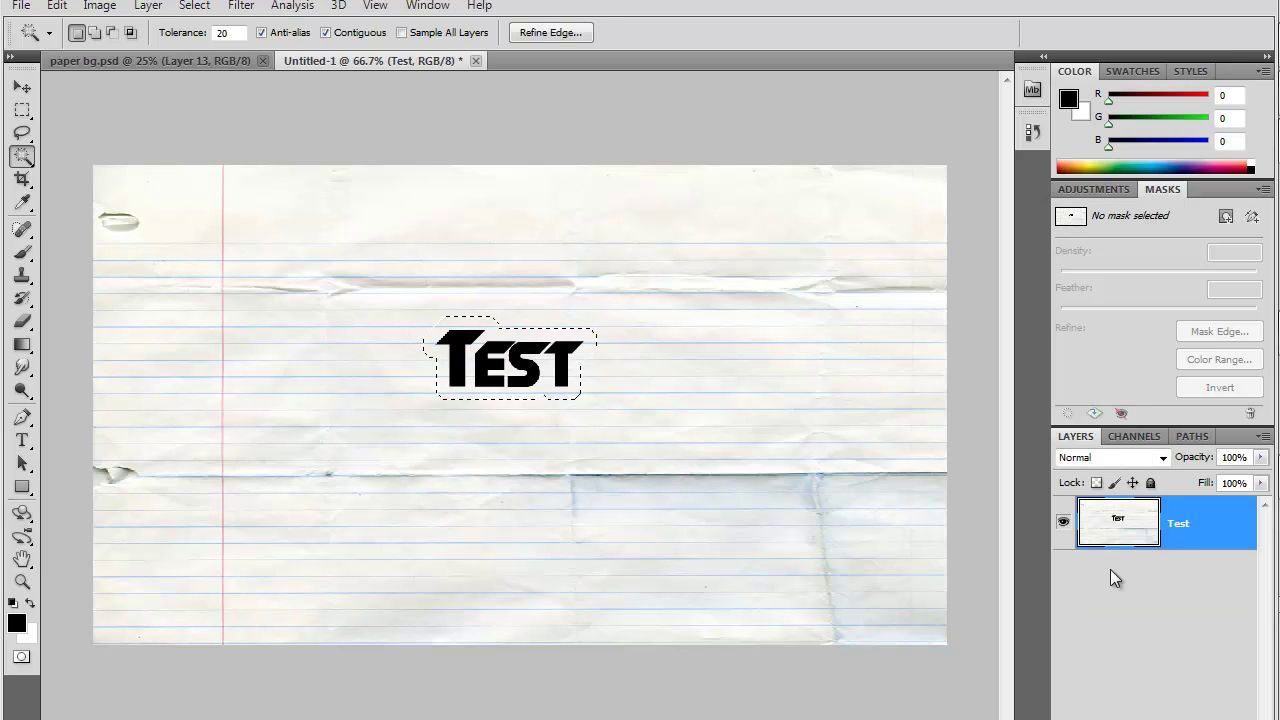
{"action": "key", "text": "Delete"}
{"action": "key", "text": "ctrl+d"}
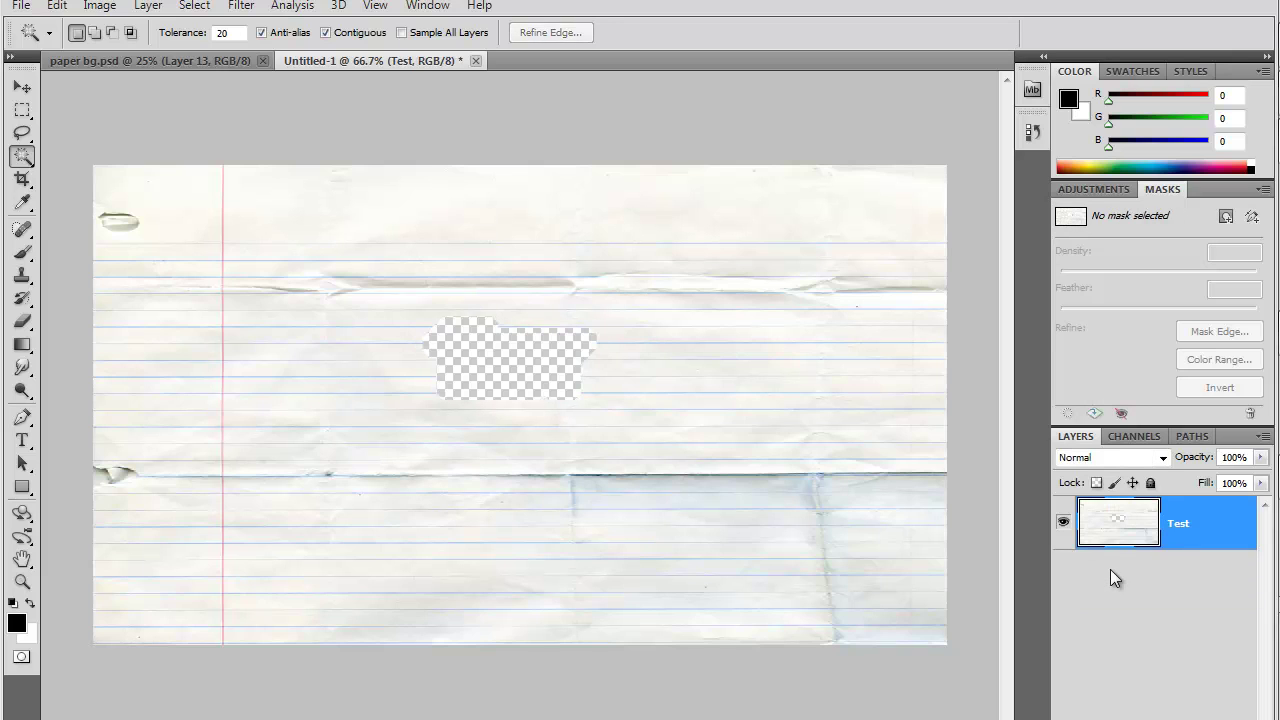
Create a new 1280-pixel-wide transparent document, Untitled-2.
{"action": "left_click", "coordinate": [20, 5]}
{"action": "left_click", "coordinate": [40, 38]}
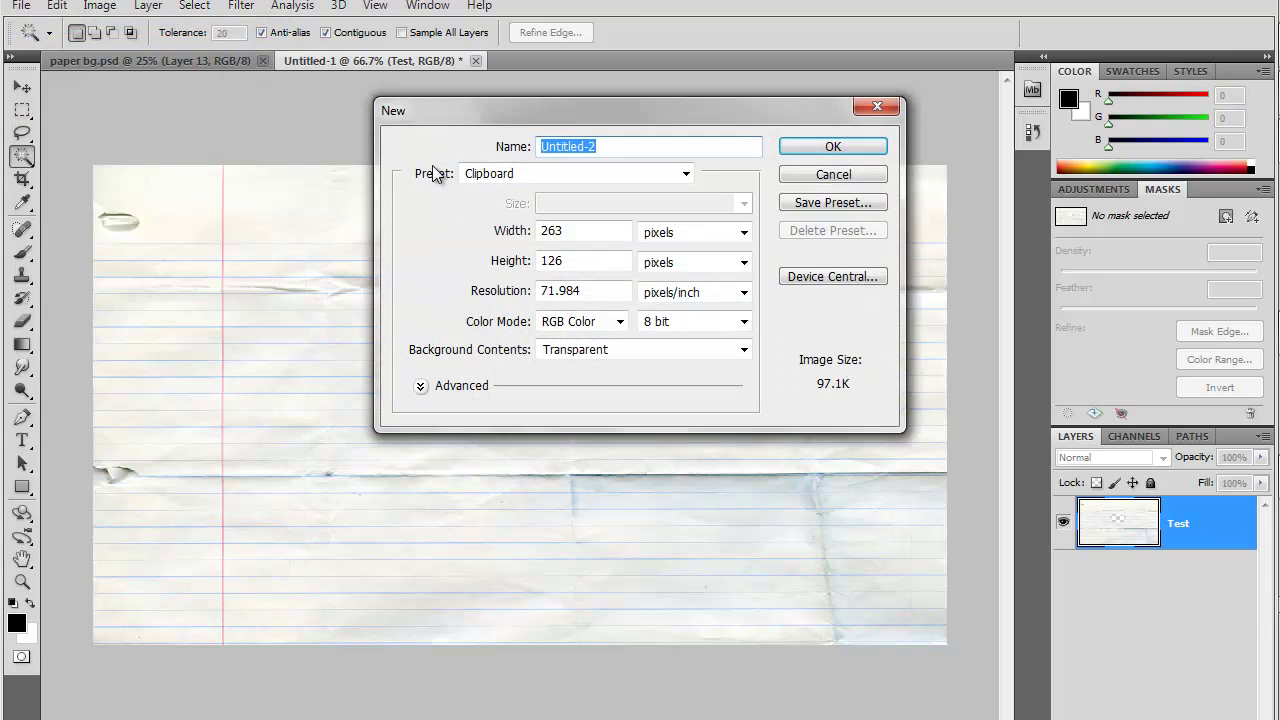
{"action": "left_click", "coordinate": [581, 228]}
{"action": "double_click", "coordinate": [581, 228]}
{"action": "type", "text": "1280"}
{"action": "key", "text": "Tab"}
{"action": "key", "text": "Tab"}
{"action": "type", "text": "72"}
{"action": "key", "text": "Return"}
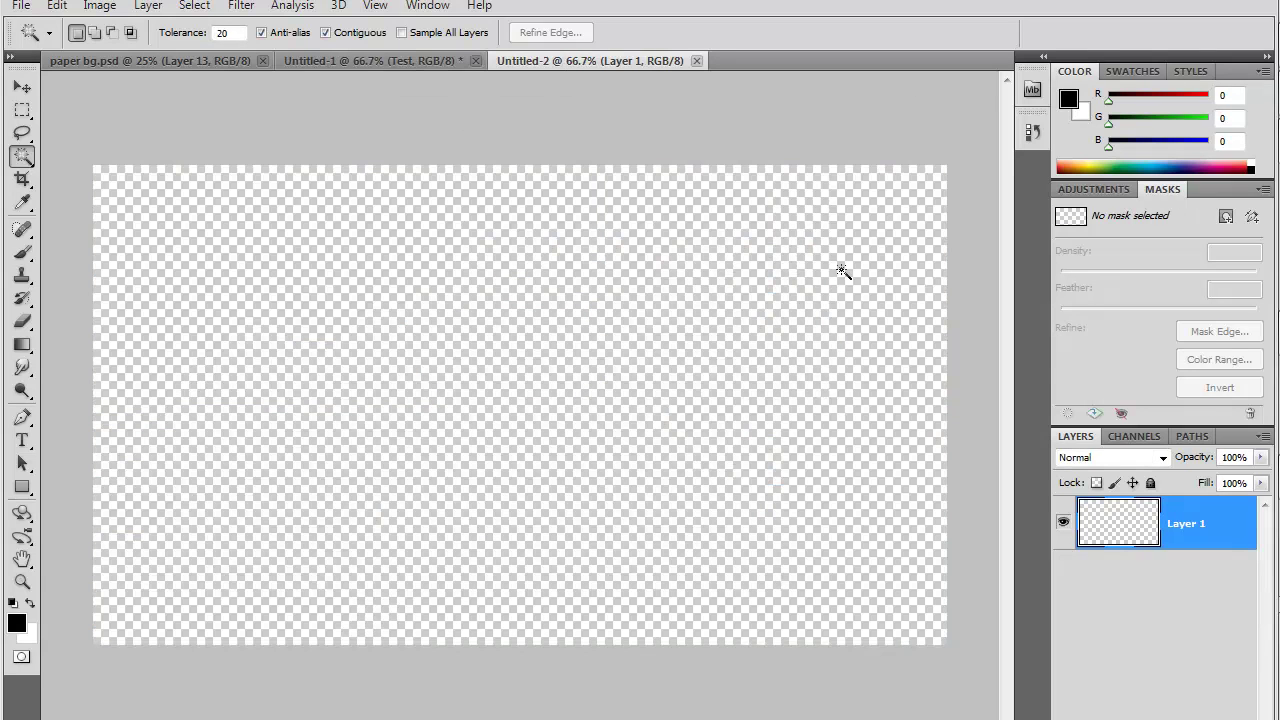
Place the dark grid image from the pictures folder and scale it to fill the canvas.
{"action": "left_click", "coordinate": [1248, 488]}
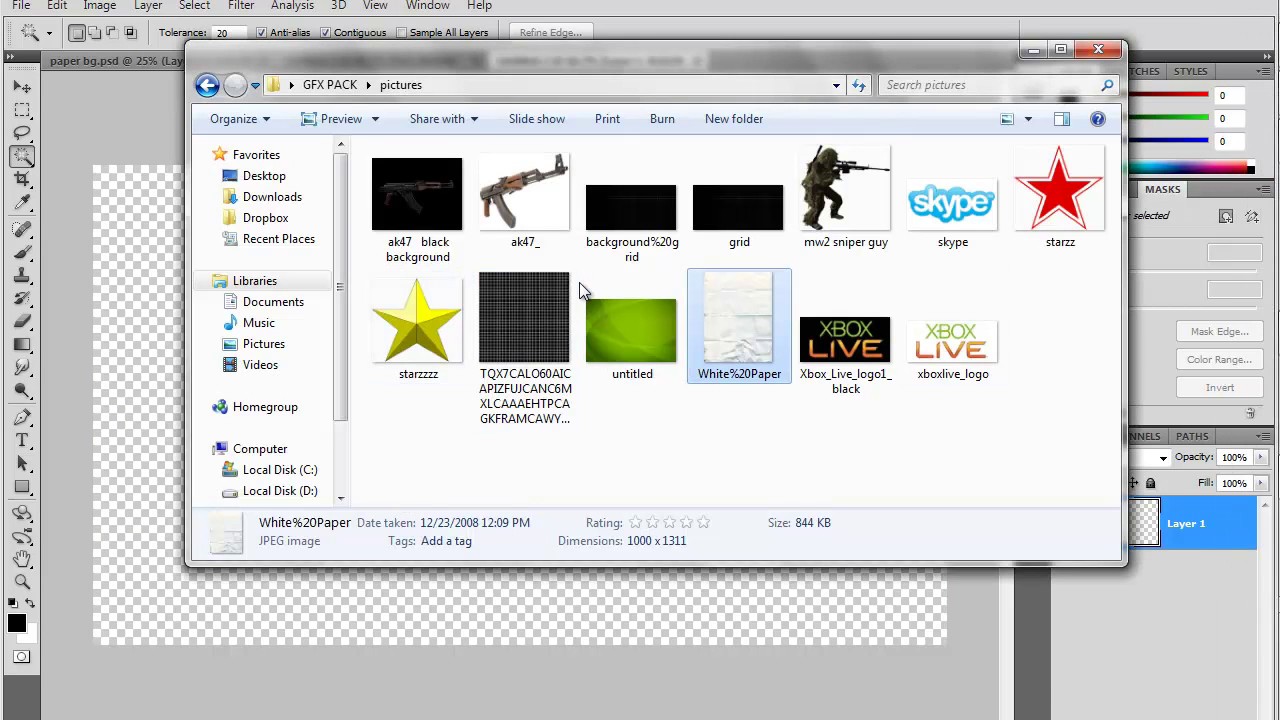
{"action": "left_click_drag", "start_coordinate": [738, 210], "coordinate": [286, 297]}
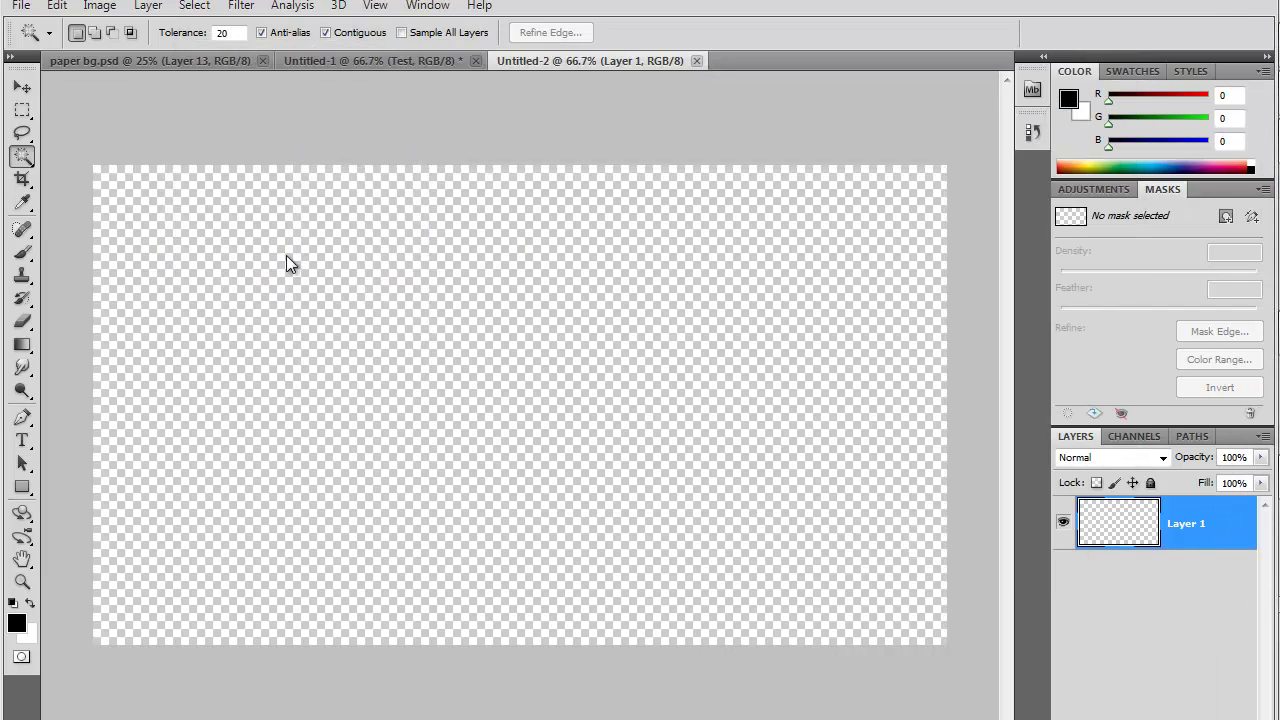
{"action": "left_click_drag", "start_coordinate": [232, 263], "coordinate": [38, 138]}
{"action": "left_click_drag", "start_coordinate": [806, 544], "coordinate": [986, 657]}
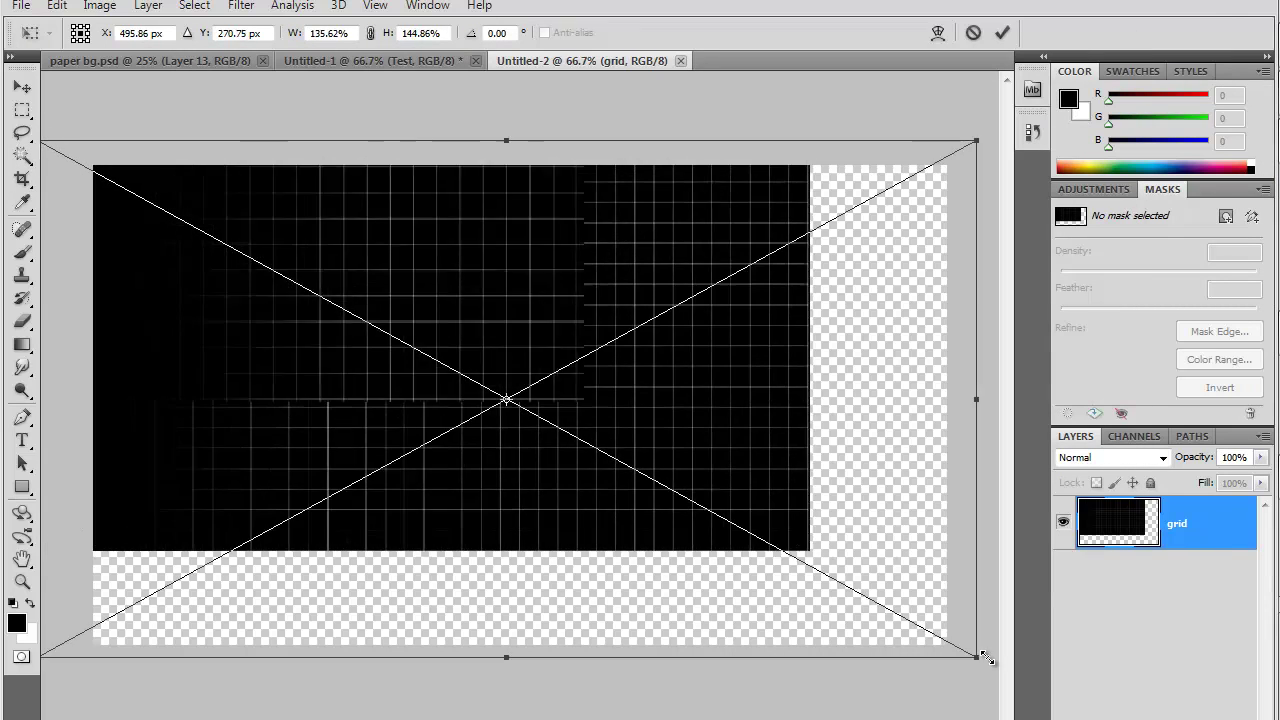
{"action": "key", "text": "Return"}
{"action": "key", "text": "w"}
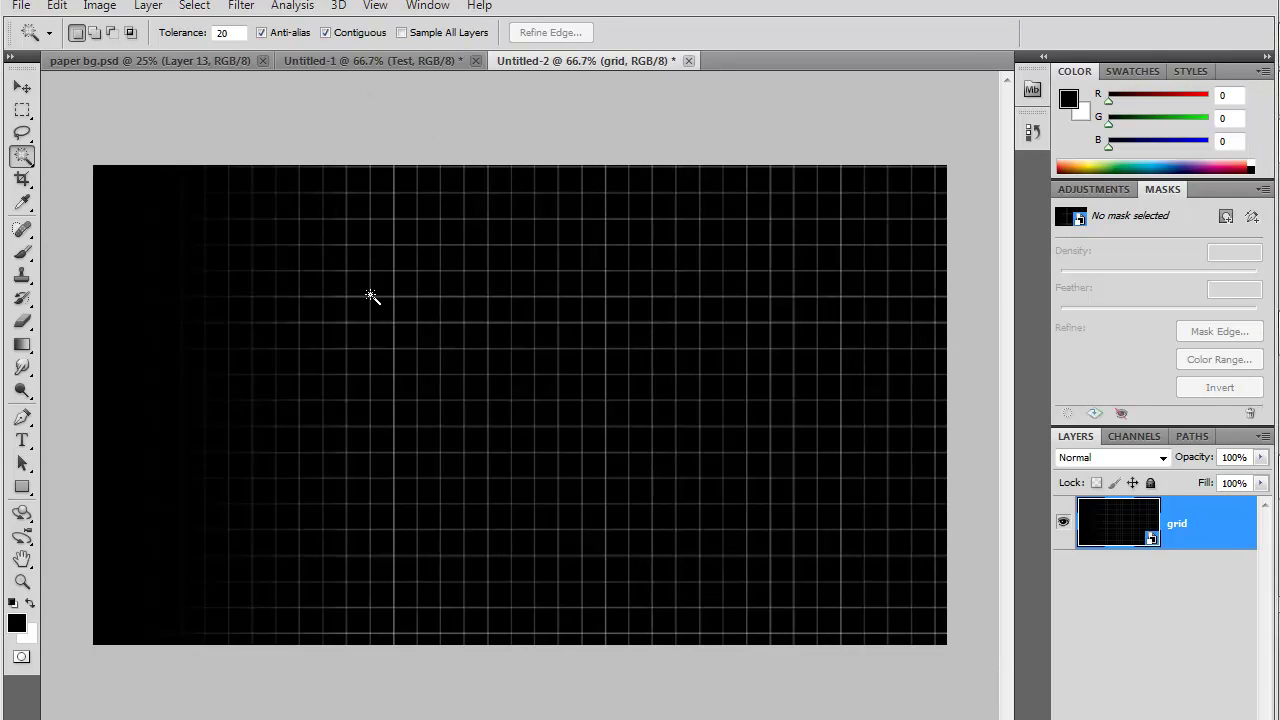
Narrow the pasted TEST paper cutout slightly and move it to the grid's upper right.
{"action": "left_click_drag", "start_coordinate": [369, 294], "coordinate": [369, 292]}
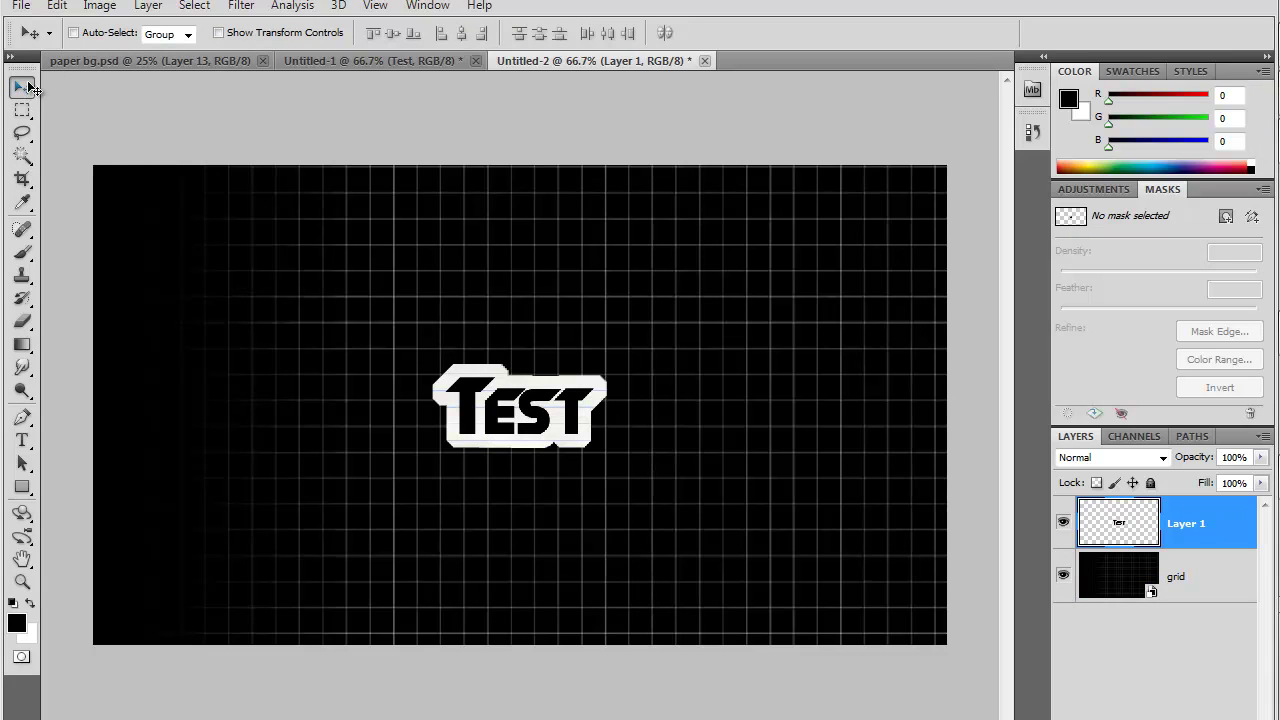
{"action": "left_click_drag", "start_coordinate": [520, 373], "coordinate": [526, 375]}
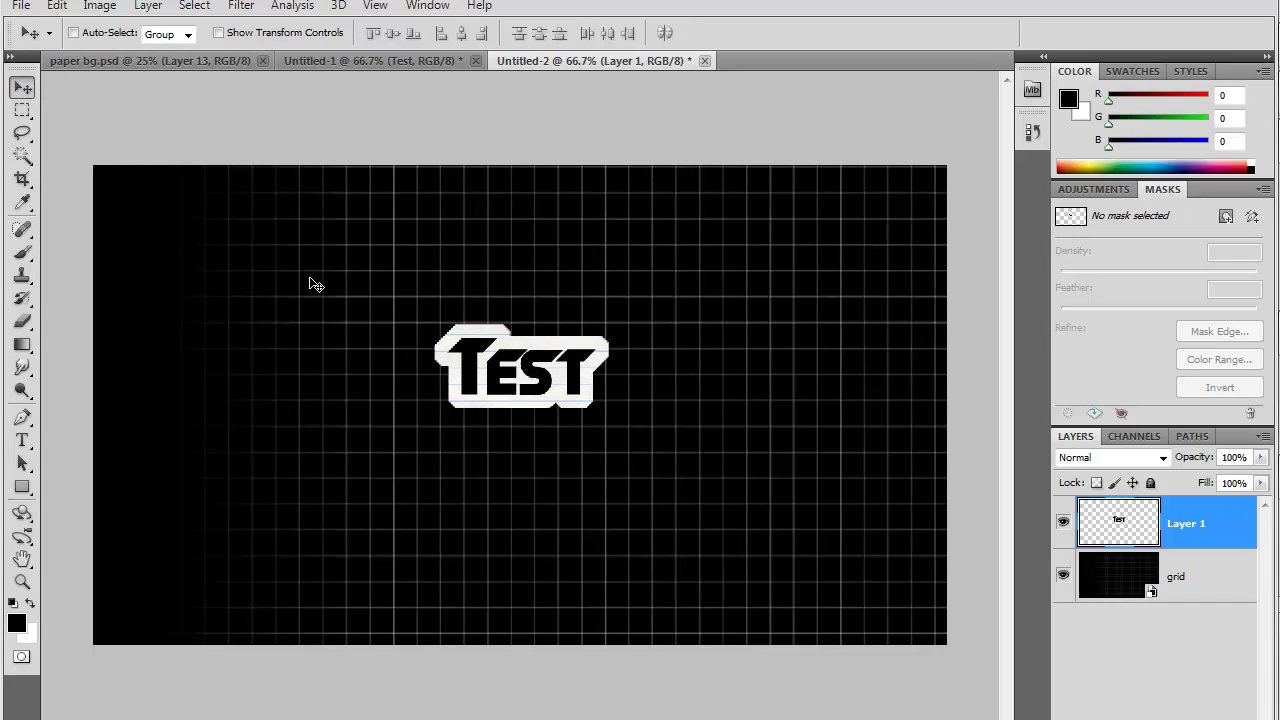
{"action": "key", "text": "ctrl+t"}
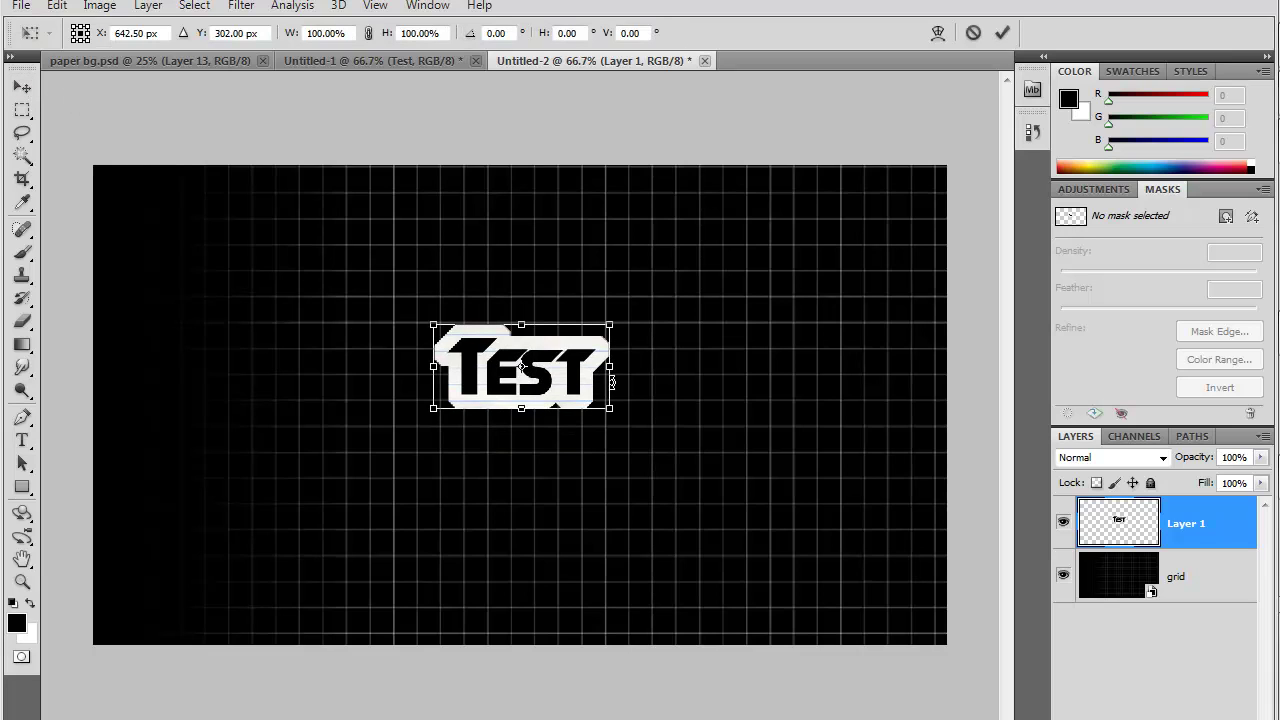
{"action": "mouse_move", "coordinate": [609, 407]}
{"action": "left_mouse_down"}
{"action": "mouse_move", "coordinate": [657, 471]}
{"action": "mouse_move", "coordinate": [582, 408]}
{"action": "left_mouse_up"}
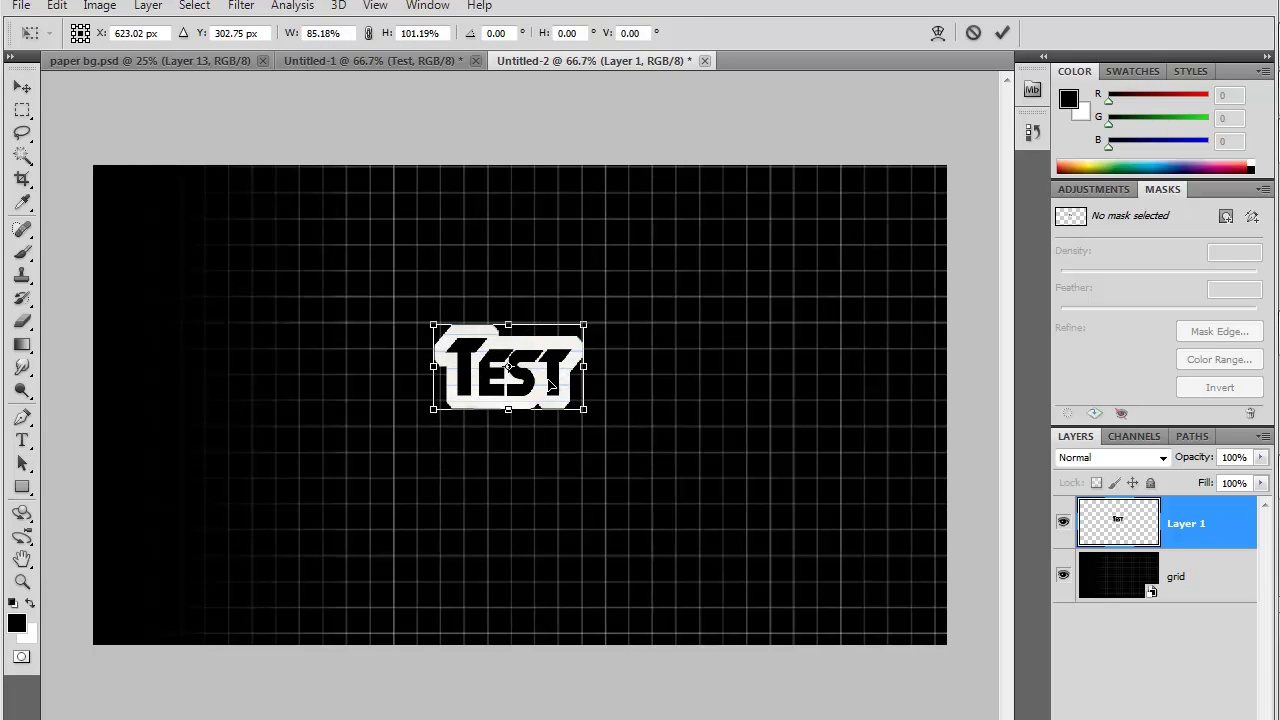
{"action": "key", "text": "Return"}
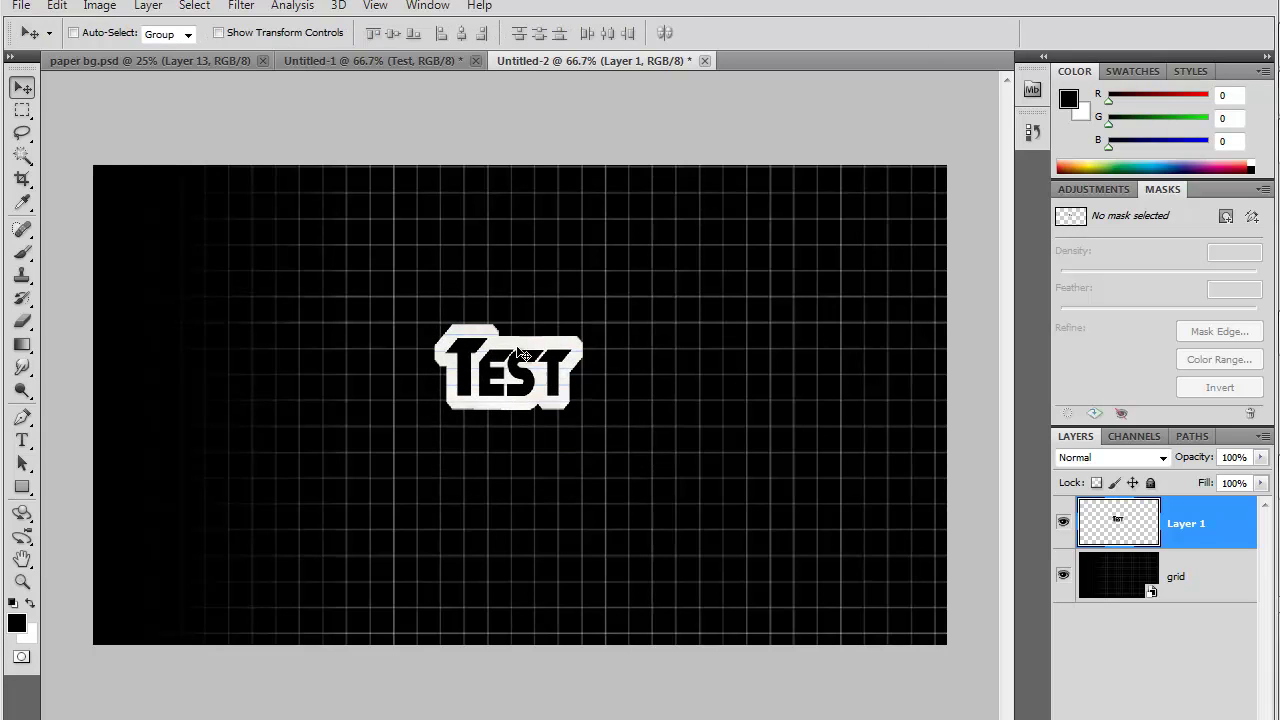
{"action": "mouse_move", "coordinate": [490, 350]}
{"action": "left_mouse_down"}
{"action": "mouse_move", "coordinate": [803, 250]}
{"action": "mouse_move", "coordinate": [667, 298]}
{"action": "left_mouse_up"}
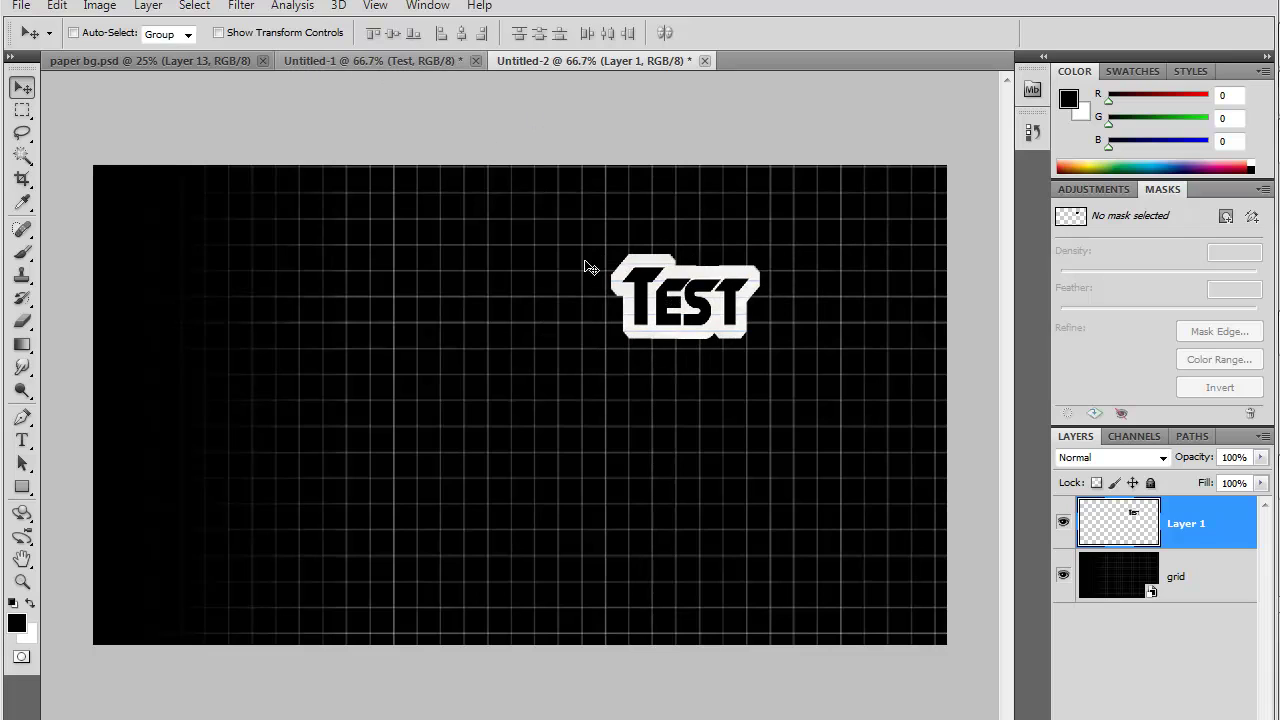
In the lined-paper document, copy a small marquee selection to a new layer.
{"action": "left_click", "coordinate": [371, 62]}
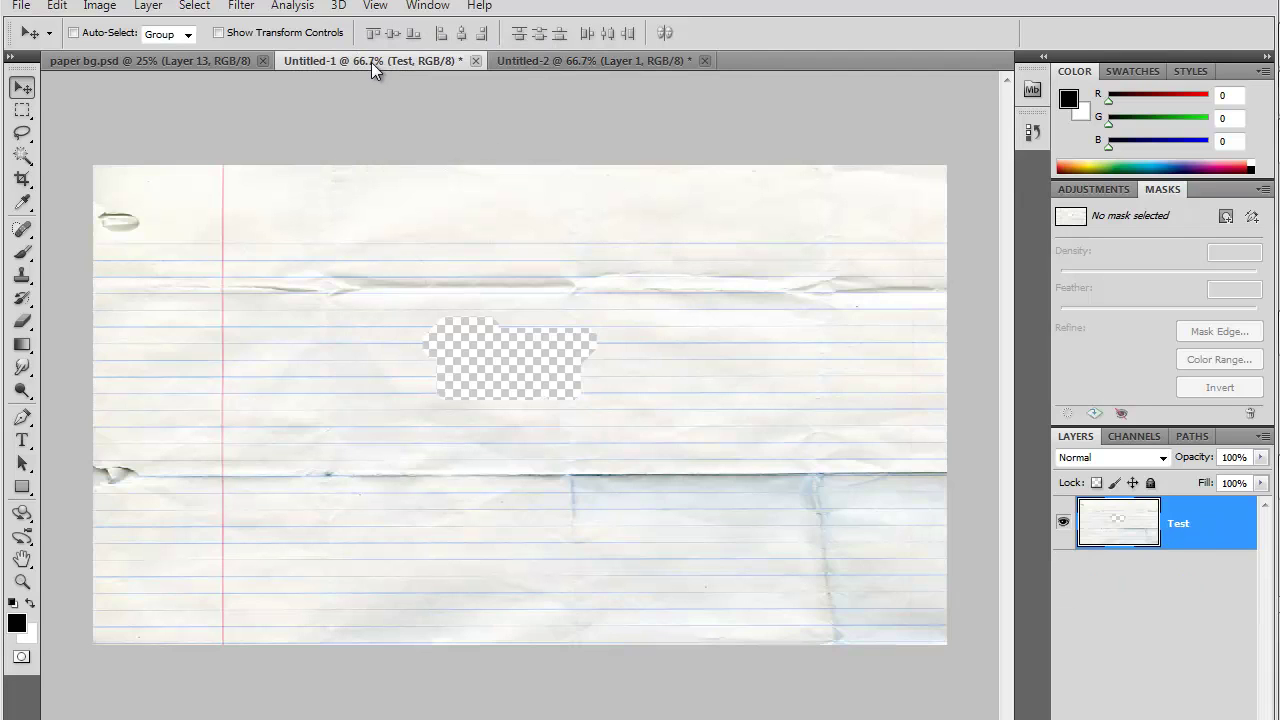
{"action": "key", "text": "m"}
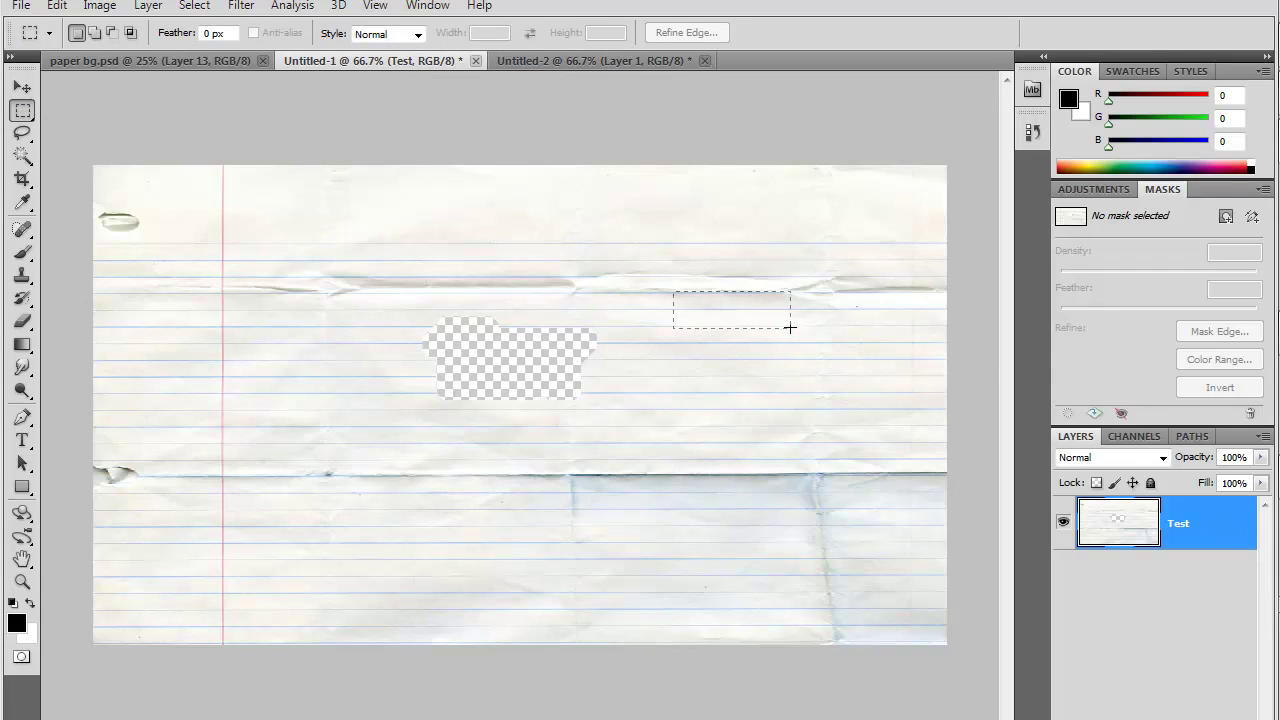
{"action": "left_click_drag", "start_coordinate": [784, 322], "coordinate": [786, 322]}
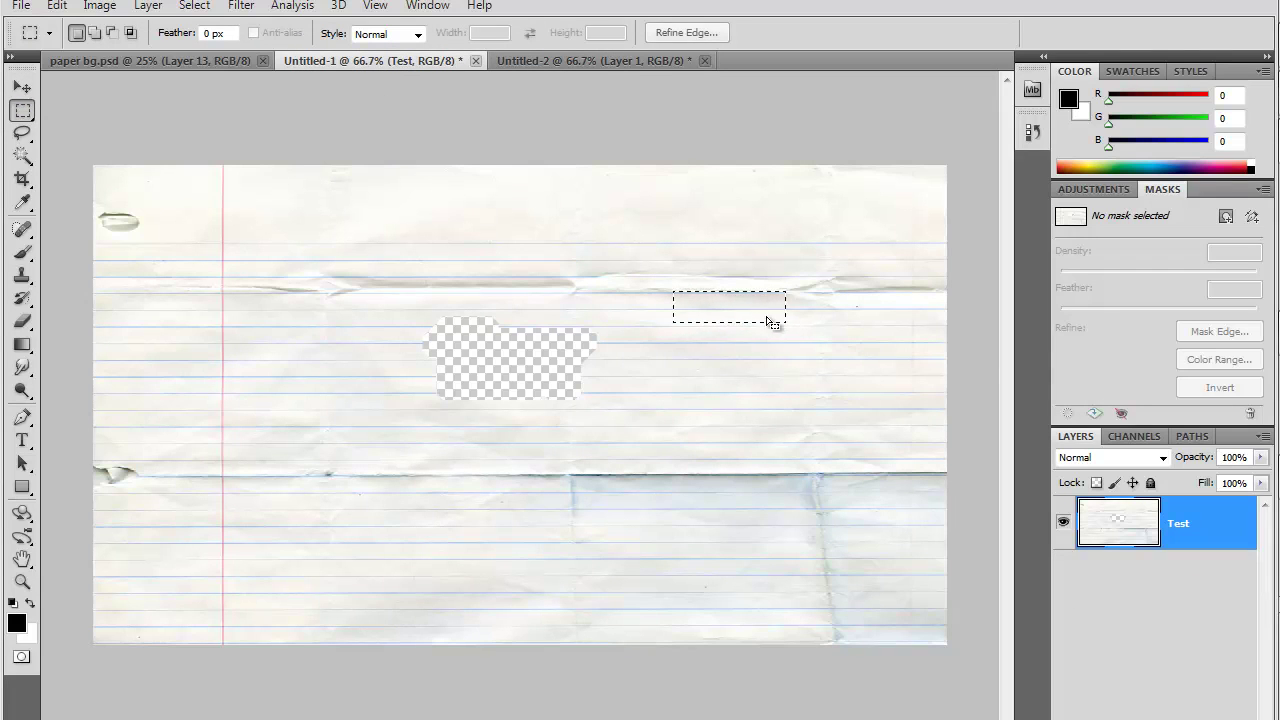
{"action": "right_click", "coordinate": [693, 308]}
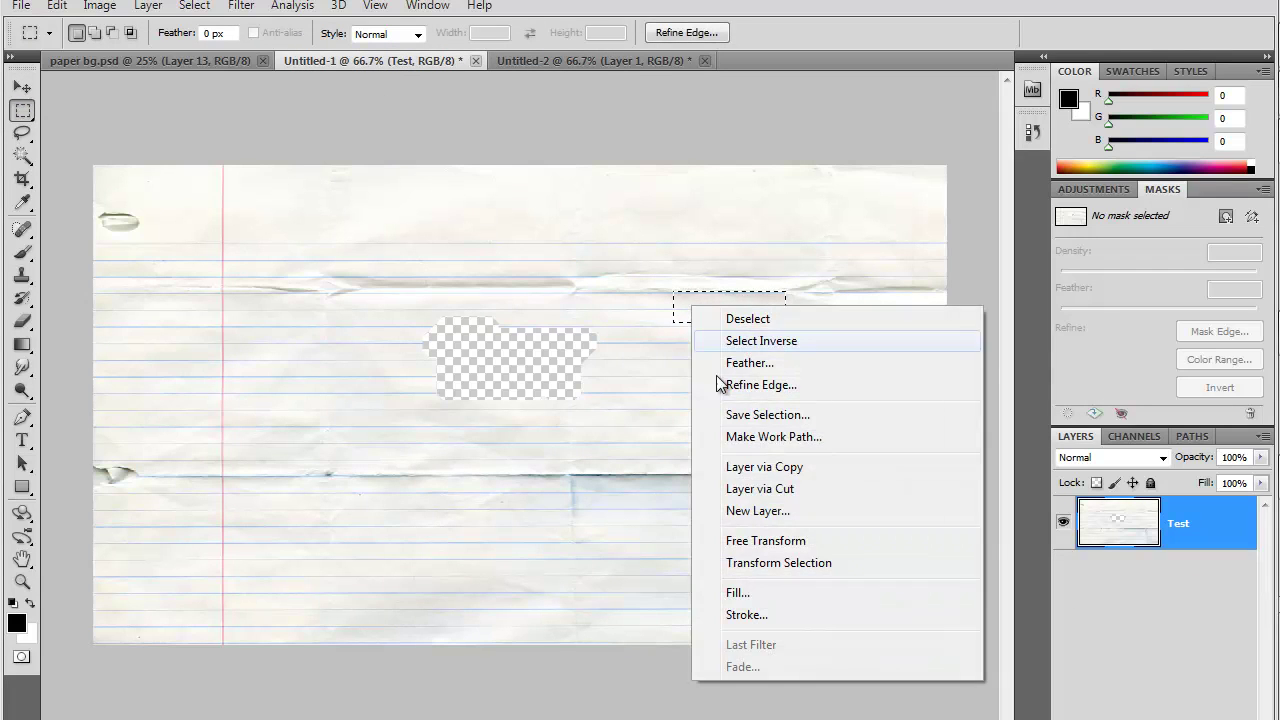
{"action": "left_click", "coordinate": [742, 470]}
Float and minimize the Untitled-2 grid window, then copy the selection to another new layer.
{"action": "left_click_drag", "start_coordinate": [611, 62], "coordinate": [623, 150]}
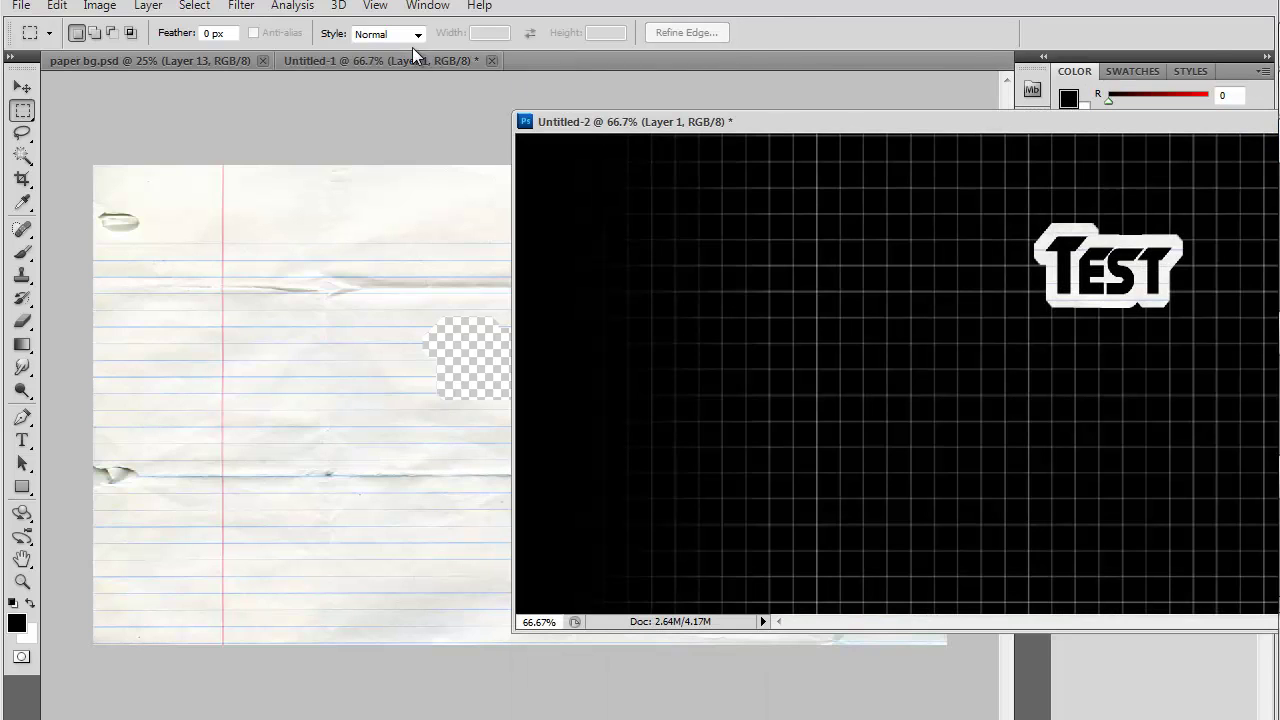
{"action": "left_click_drag", "start_coordinate": [717, 131], "coordinate": [328, 173]}
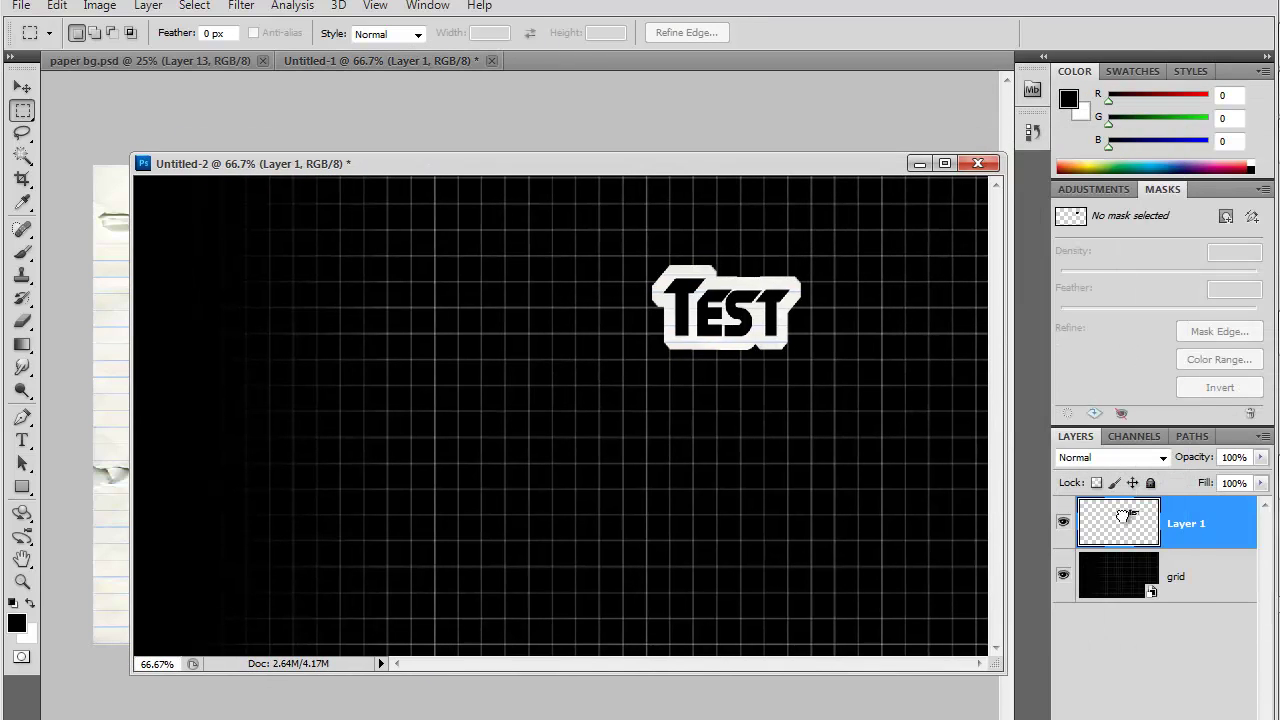
{"action": "left_click", "coordinate": [919, 164]}
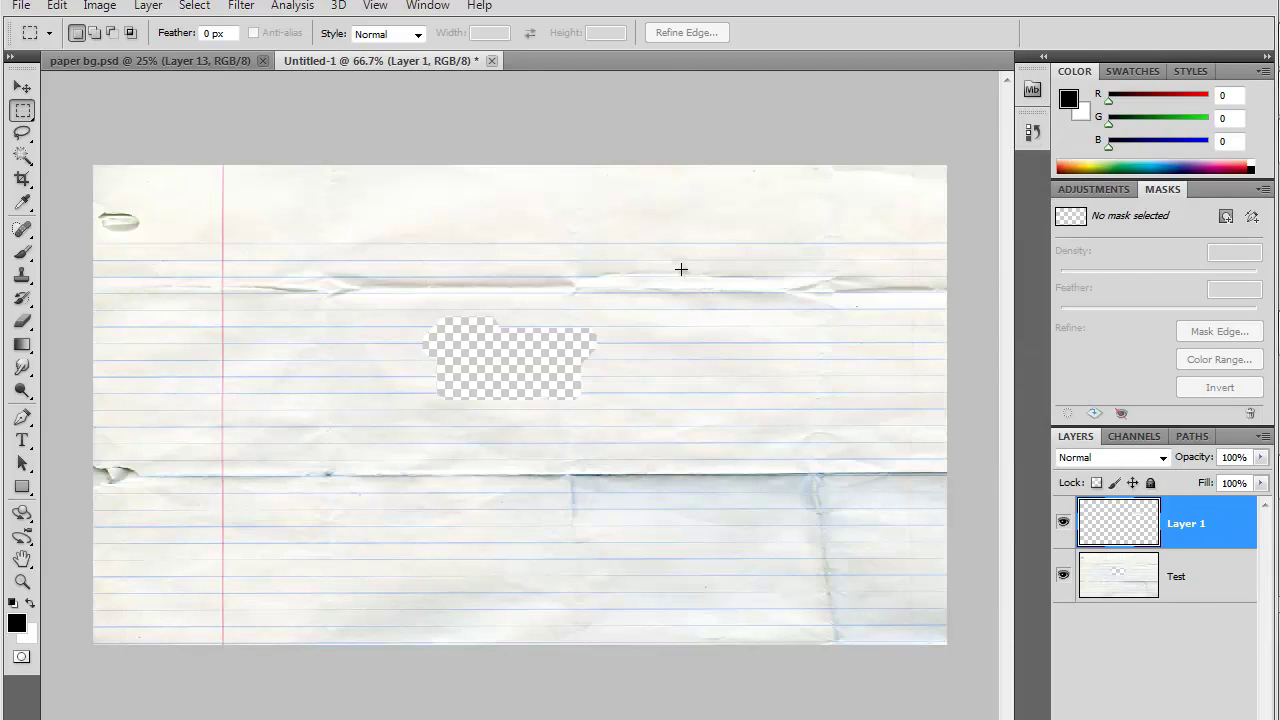
{"action": "right_click", "coordinate": [751, 284]}
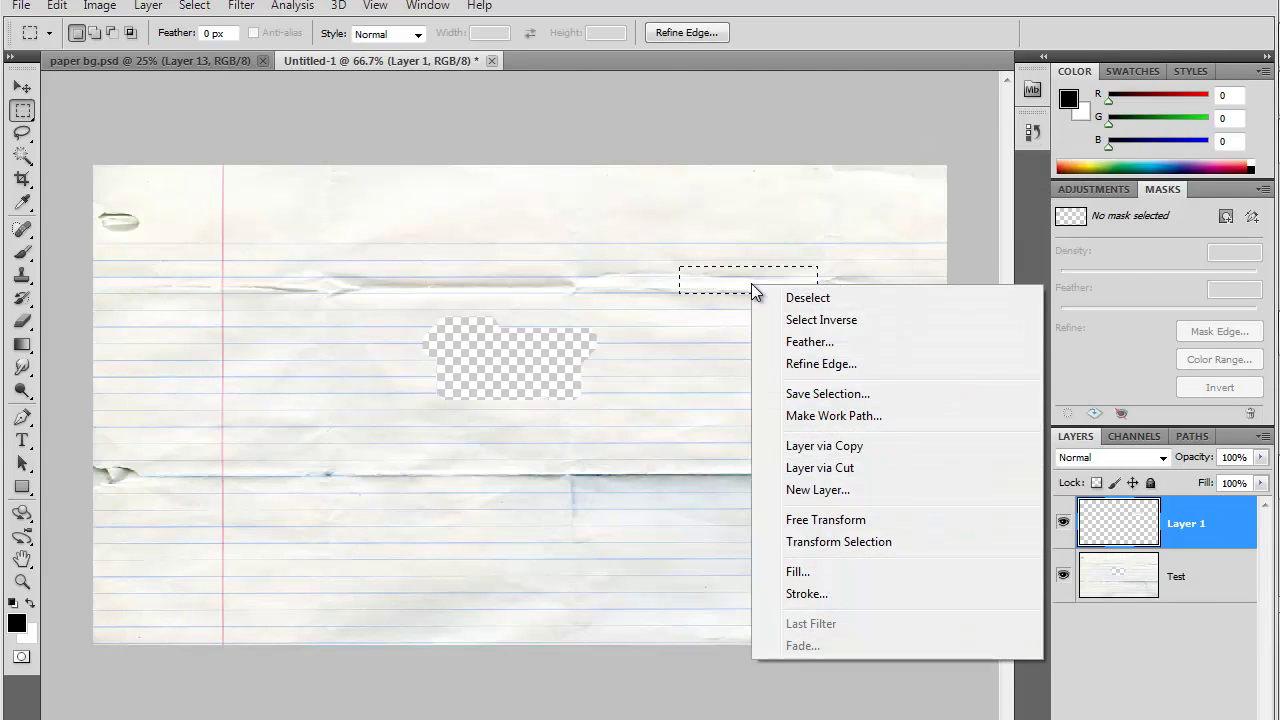
{"action": "left_click", "coordinate": [791, 447]}
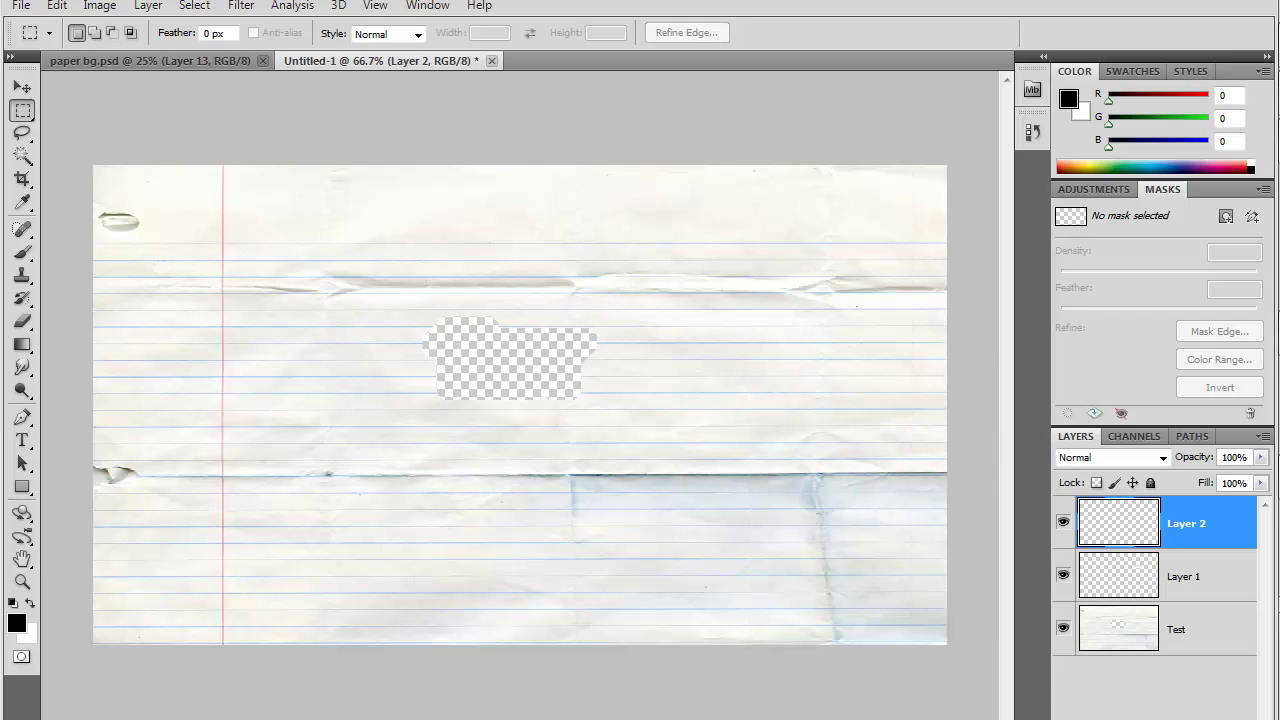
Close the pictures folder and make Layer 1 active in the lined-paper document.
{"action": "left_click", "coordinate": [1240, 478]}
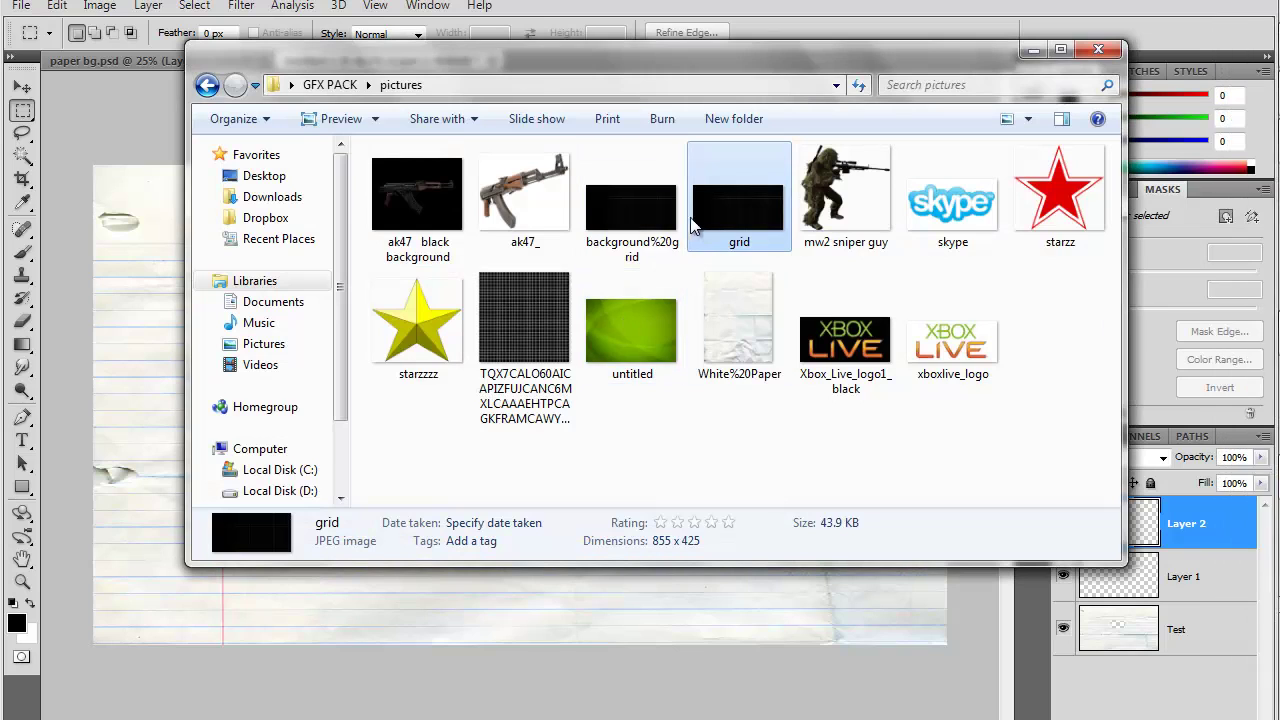
{"action": "left_click", "coordinate": [1098, 49]}
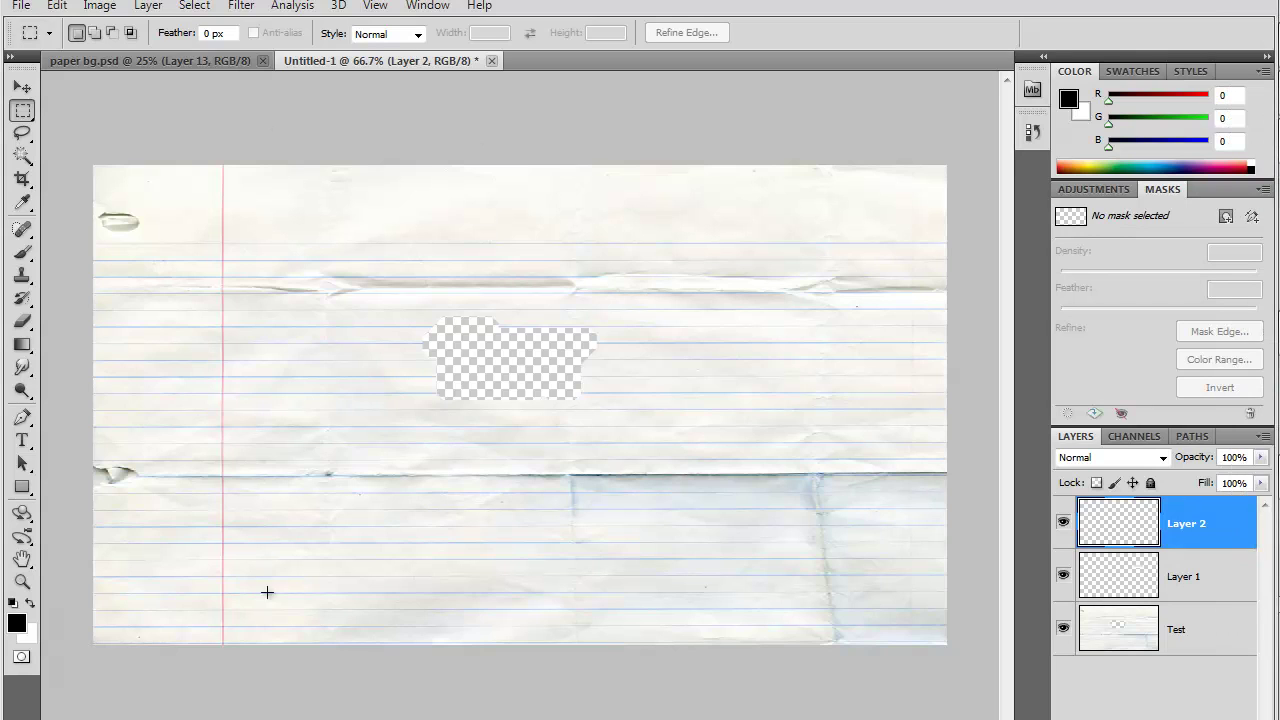
{"action": "left_click", "coordinate": [120, 61]}
{"action": "left_click", "coordinate": [380, 61]}
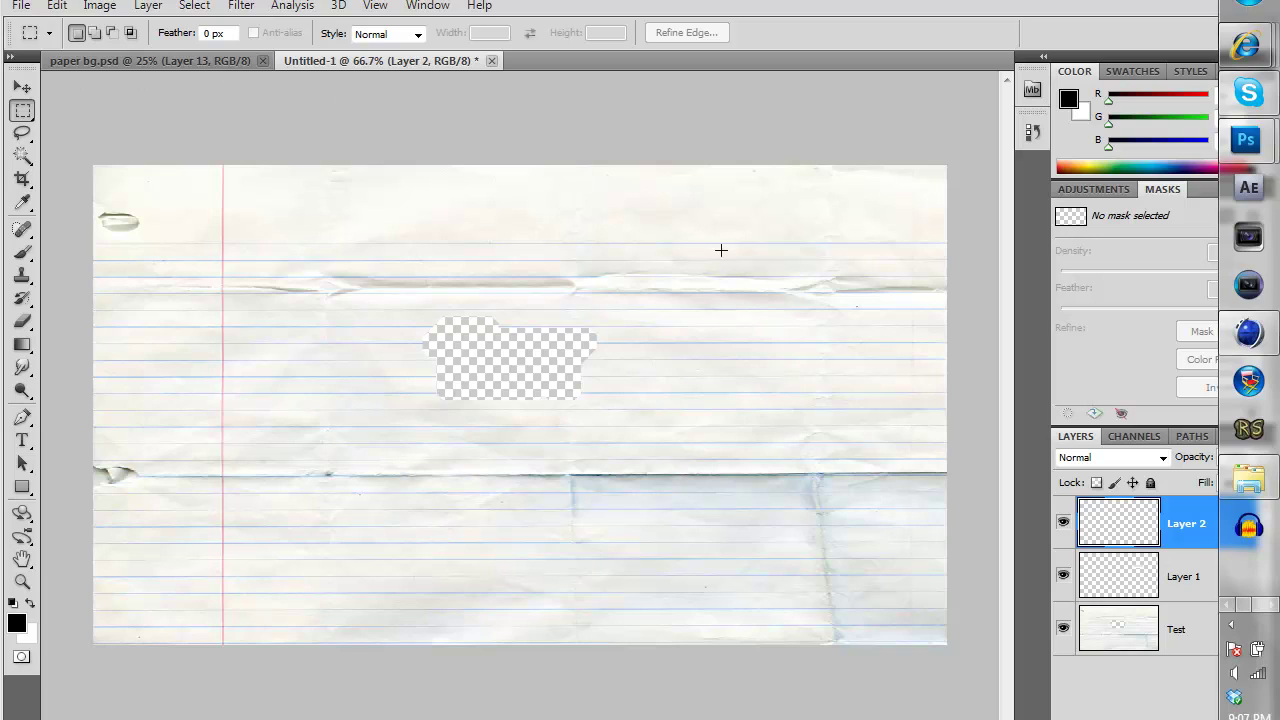
{"action": "left_click", "coordinate": [1108, 570]}
{"action": "left_click", "coordinate": [179, 60]}
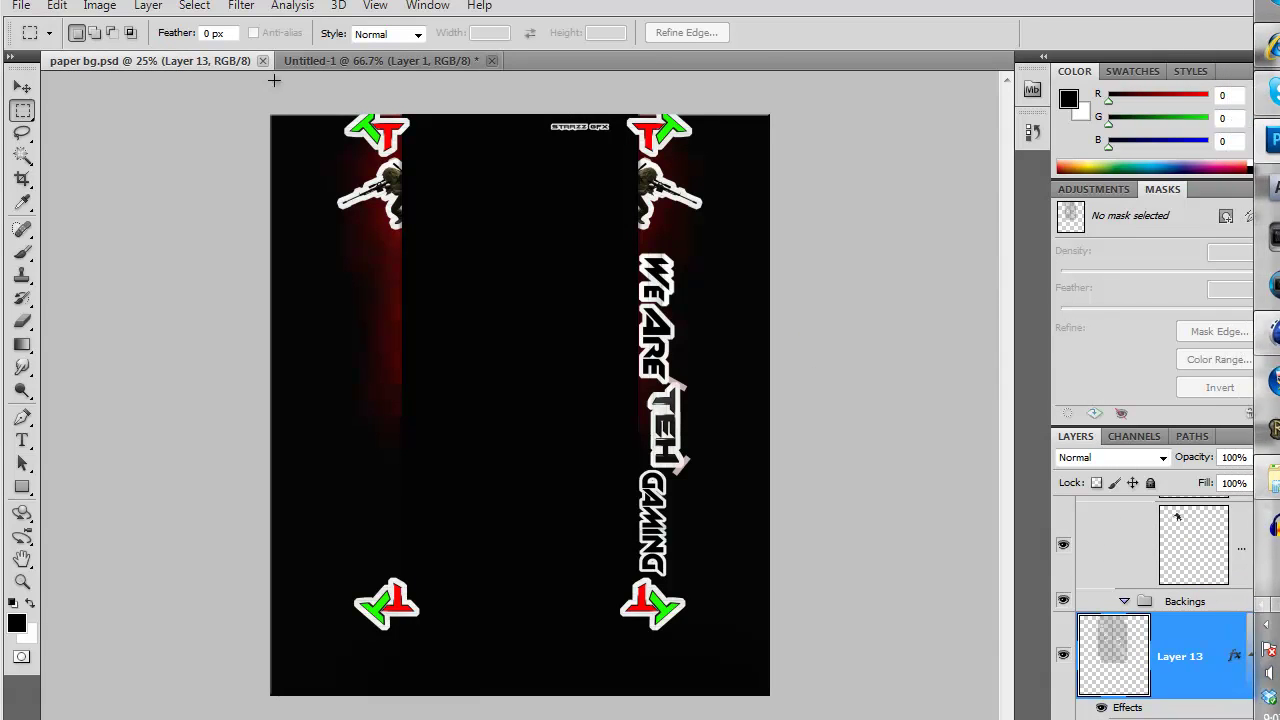
{"action": "left_click", "coordinate": [380, 60]}
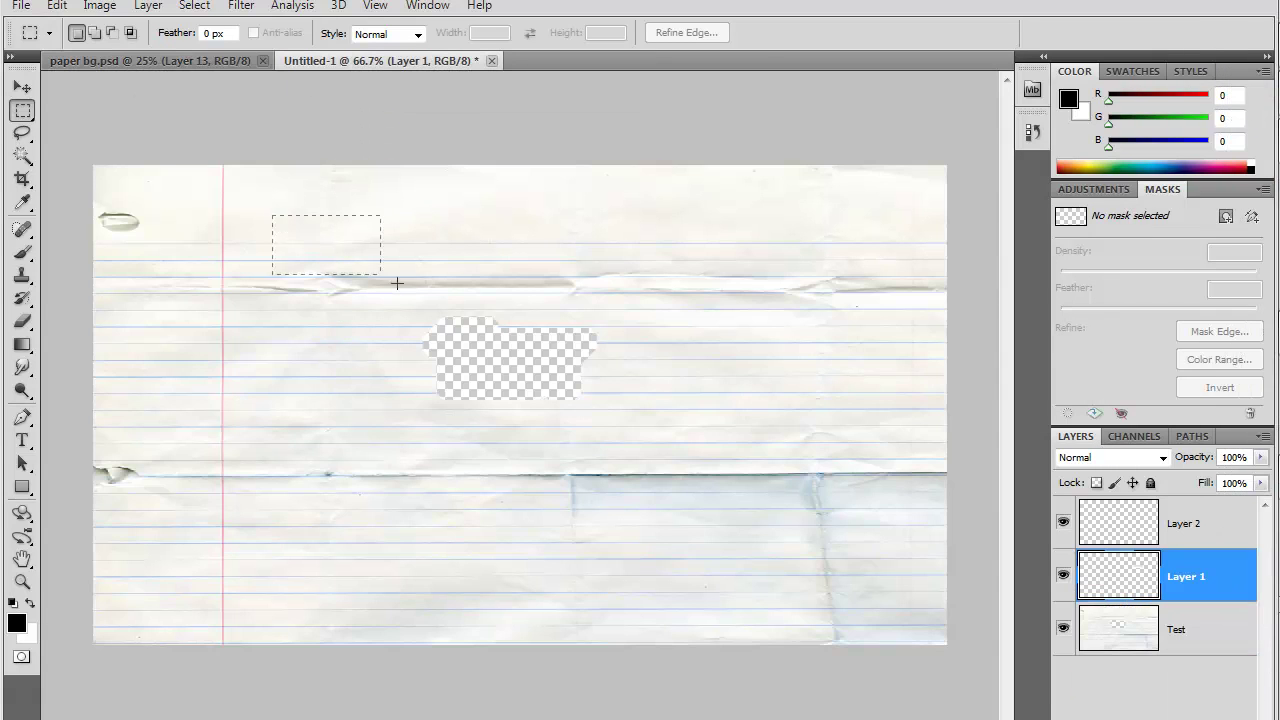
Attempt Layer via Copy on a tiny marquee, dismiss the empty-selection error, deselect, return to paper bg.psd.
{"action": "left_click_drag", "start_coordinate": [456, 278], "coordinate": [468, 270]}
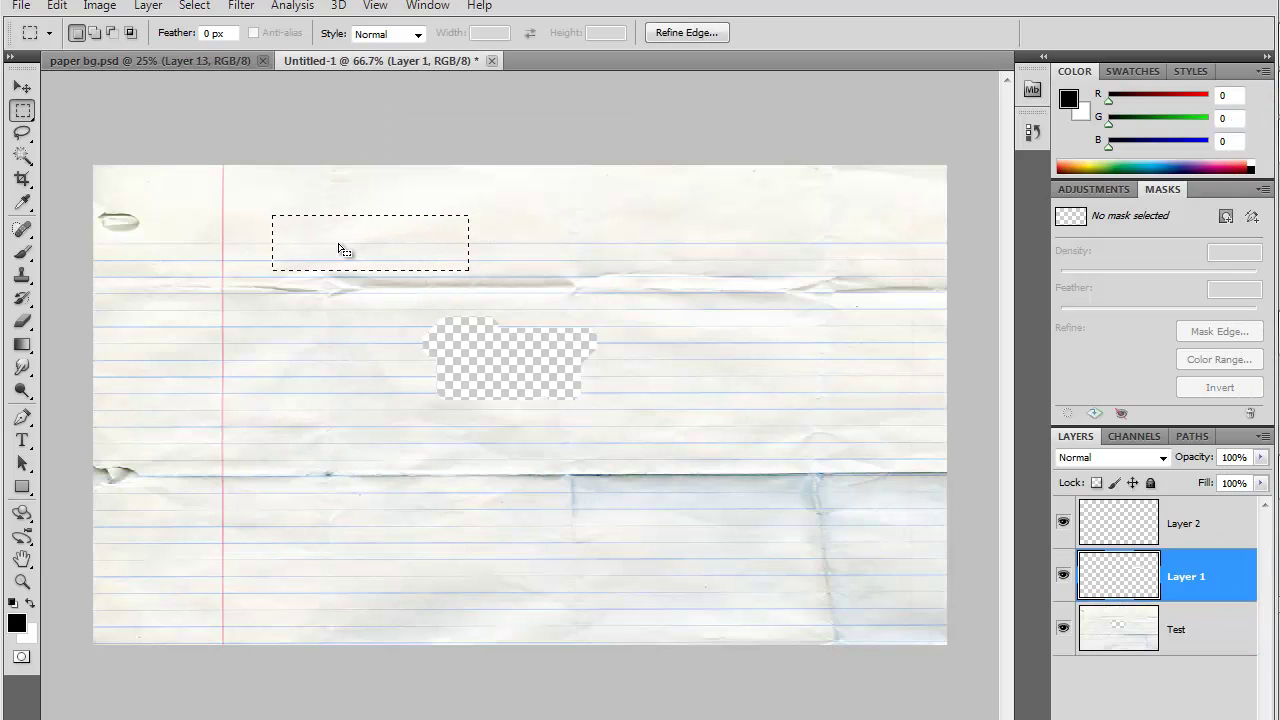
{"action": "right_click", "coordinate": [340, 248]}
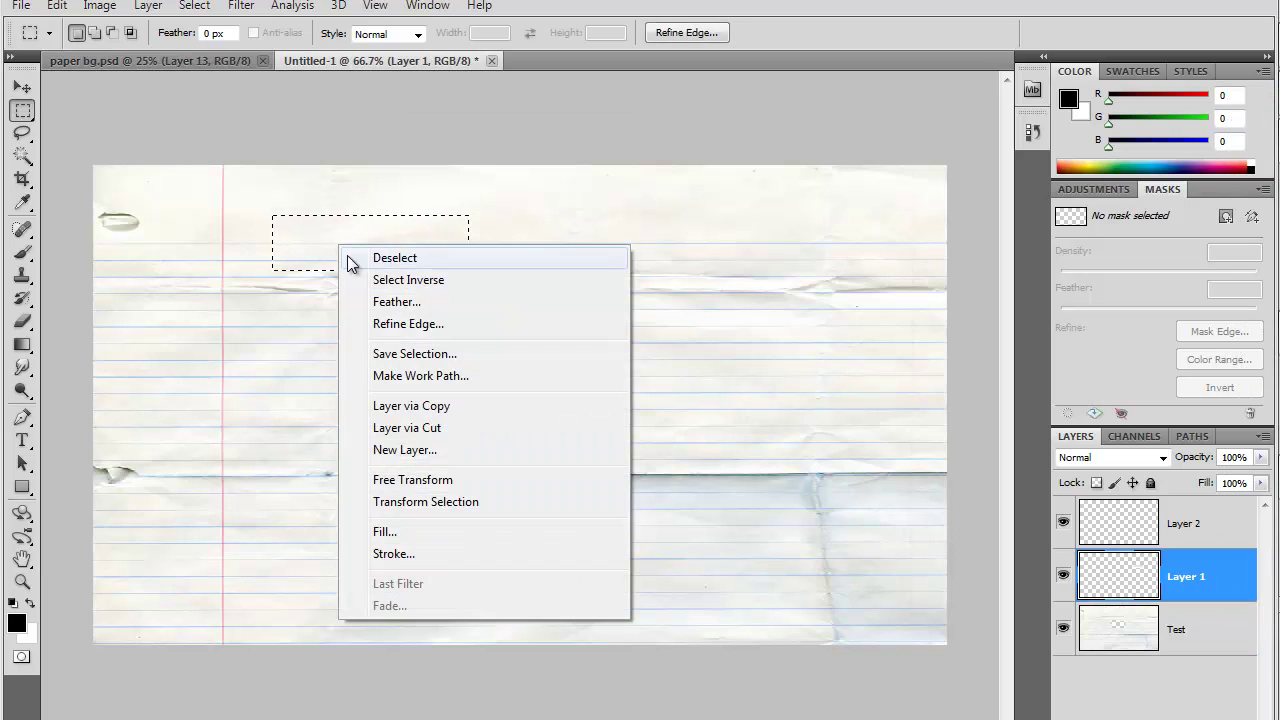
{"action": "left_click", "coordinate": [419, 407]}
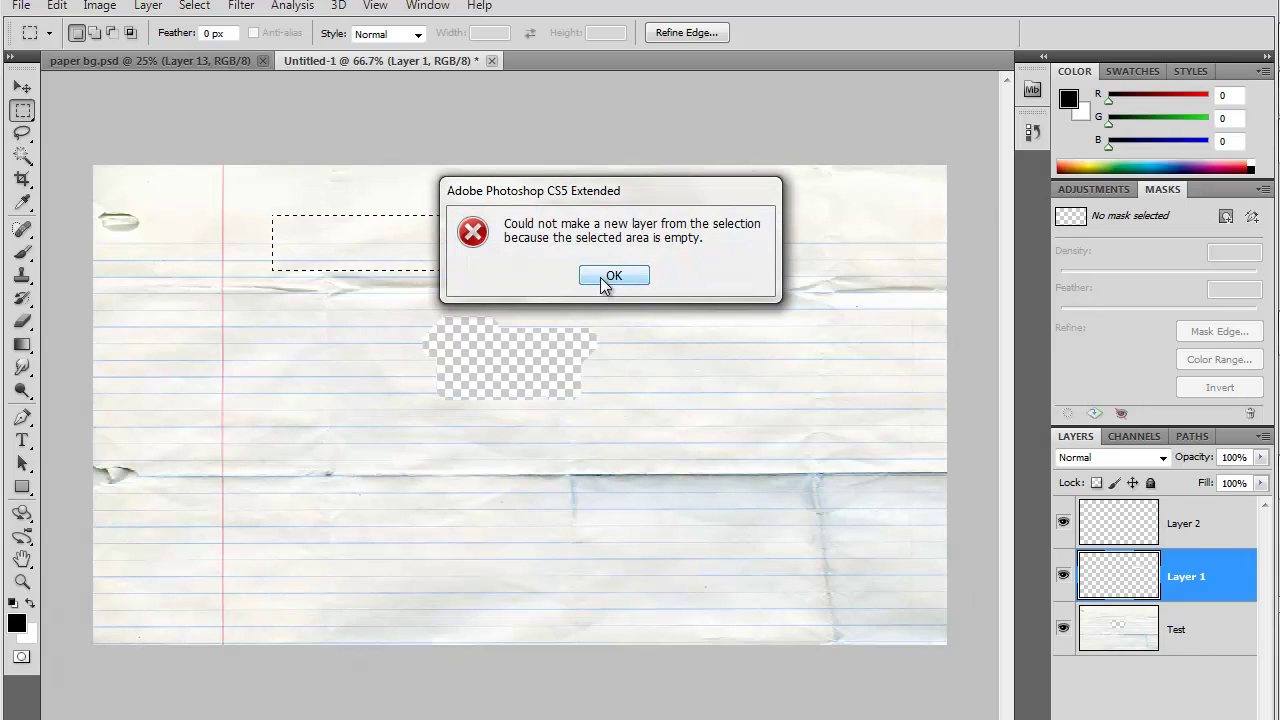
{"action": "left_click", "coordinate": [612, 276]}
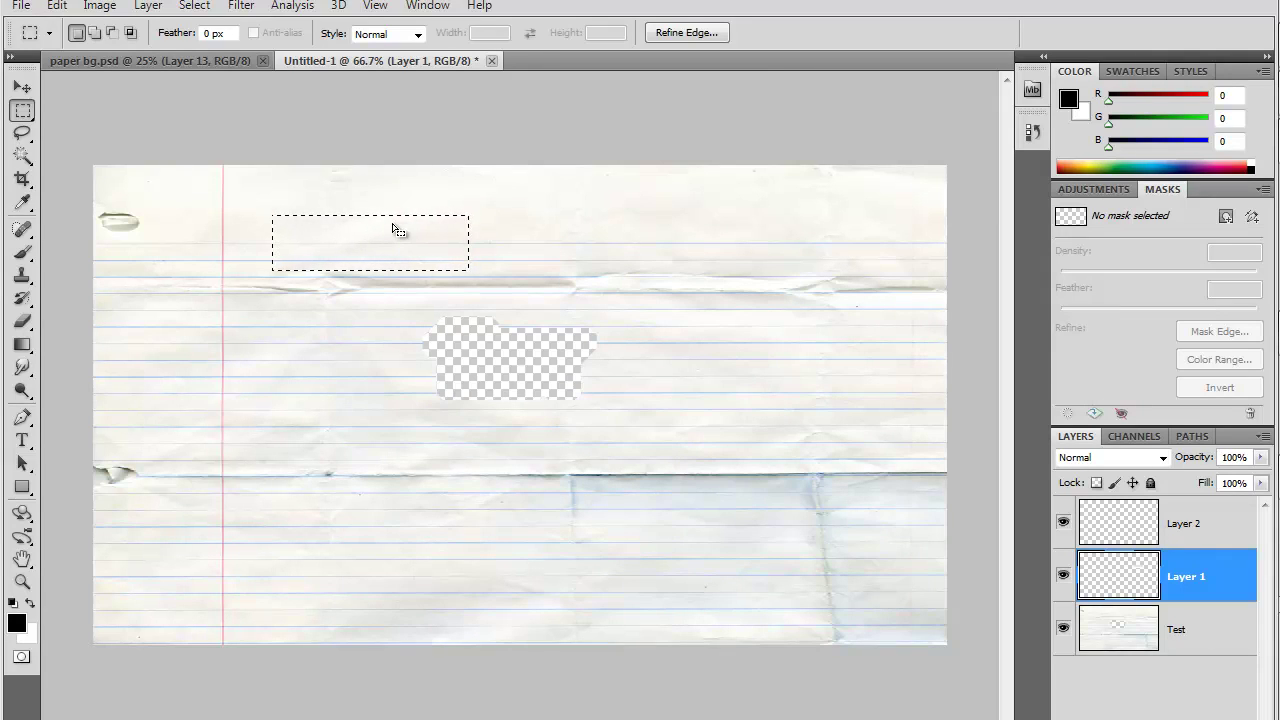
{"action": "left_click", "coordinate": [392, 223]}
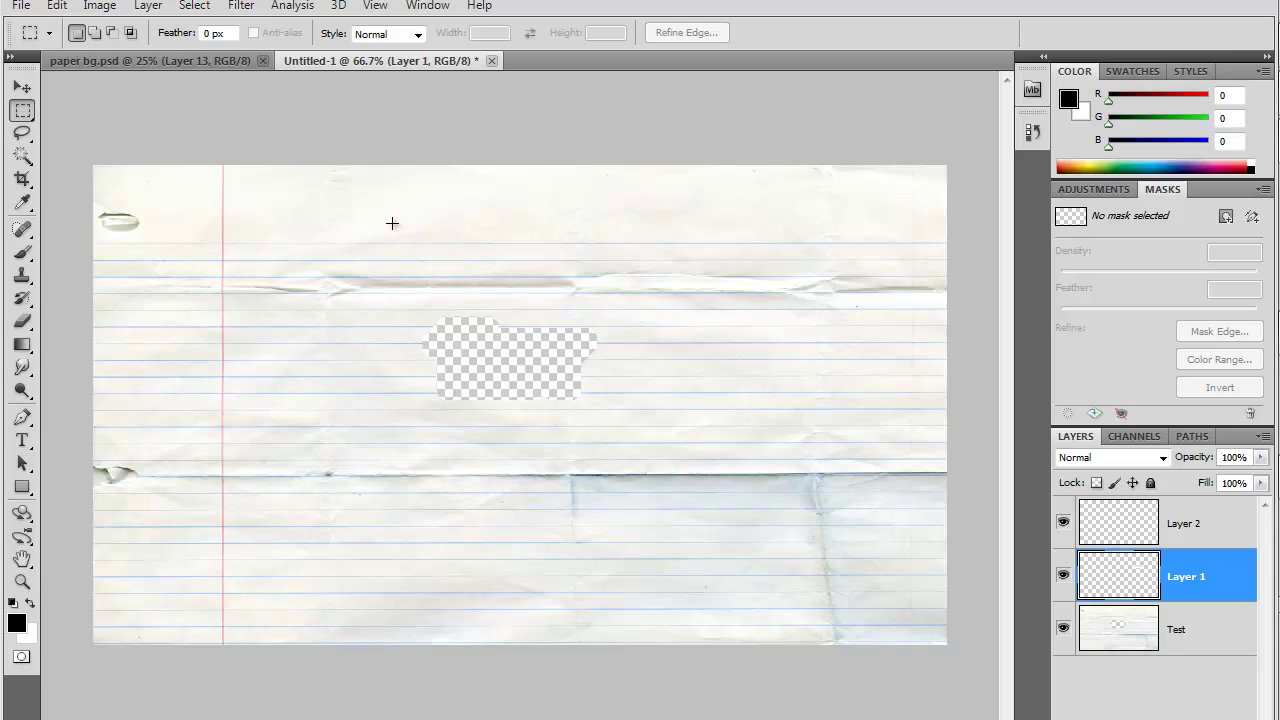
{"action": "left_click", "coordinate": [190, 64]}
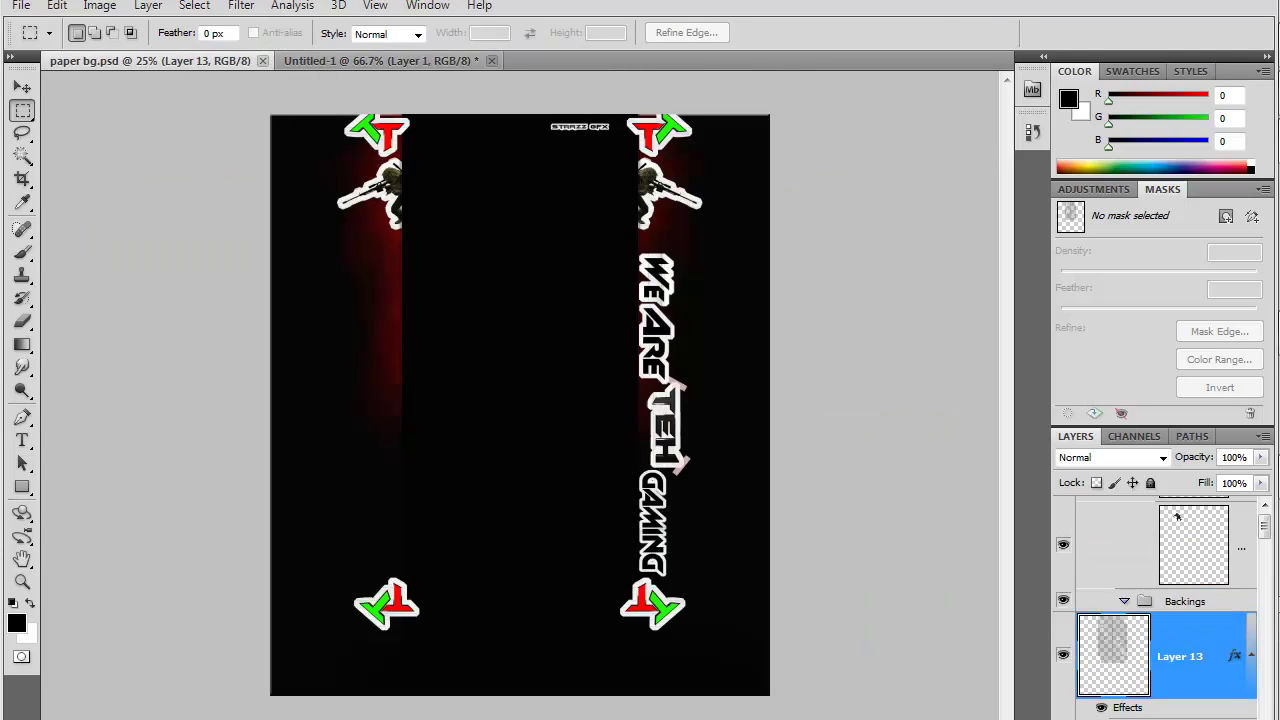
Bring the mw2 sniper guy image from the pictures folder onto the lined paper and position it.
{"action": "key", "text": "ctrl+Tab"}
{"action": "left_click", "coordinate": [1247, 476]}
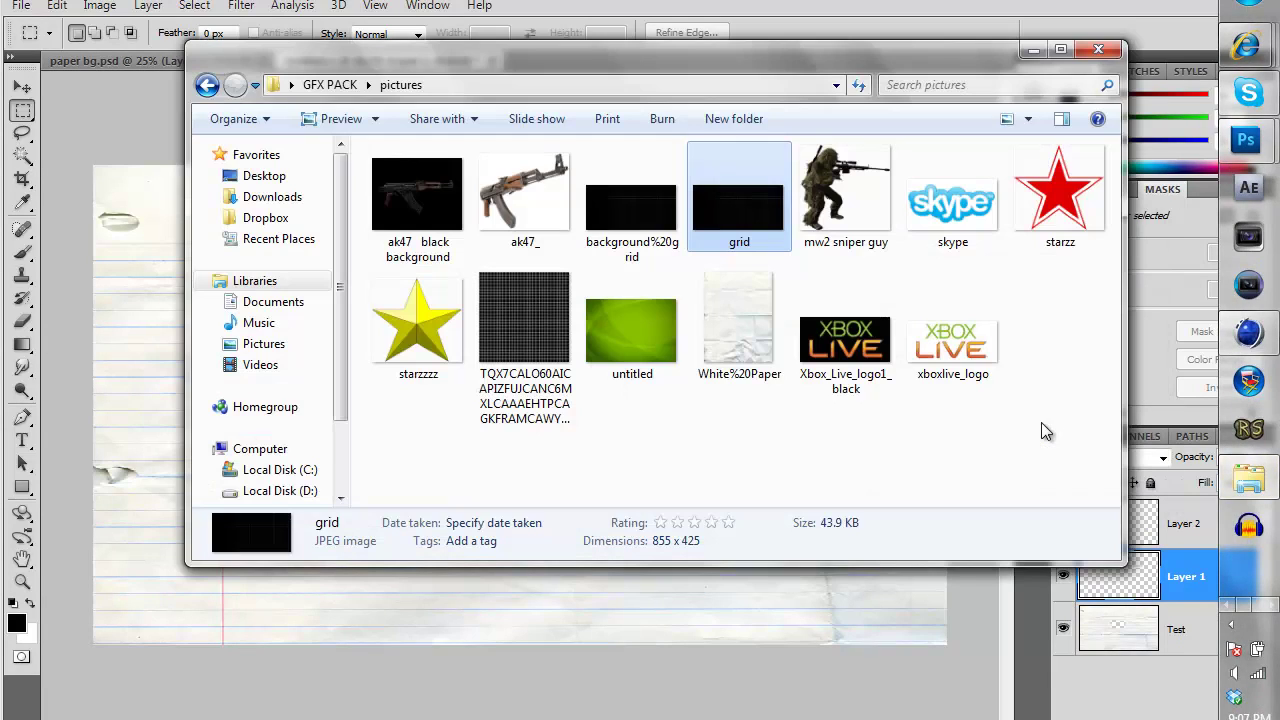
{"action": "left_click_drag", "start_coordinate": [883, 180], "coordinate": [140, 305]}
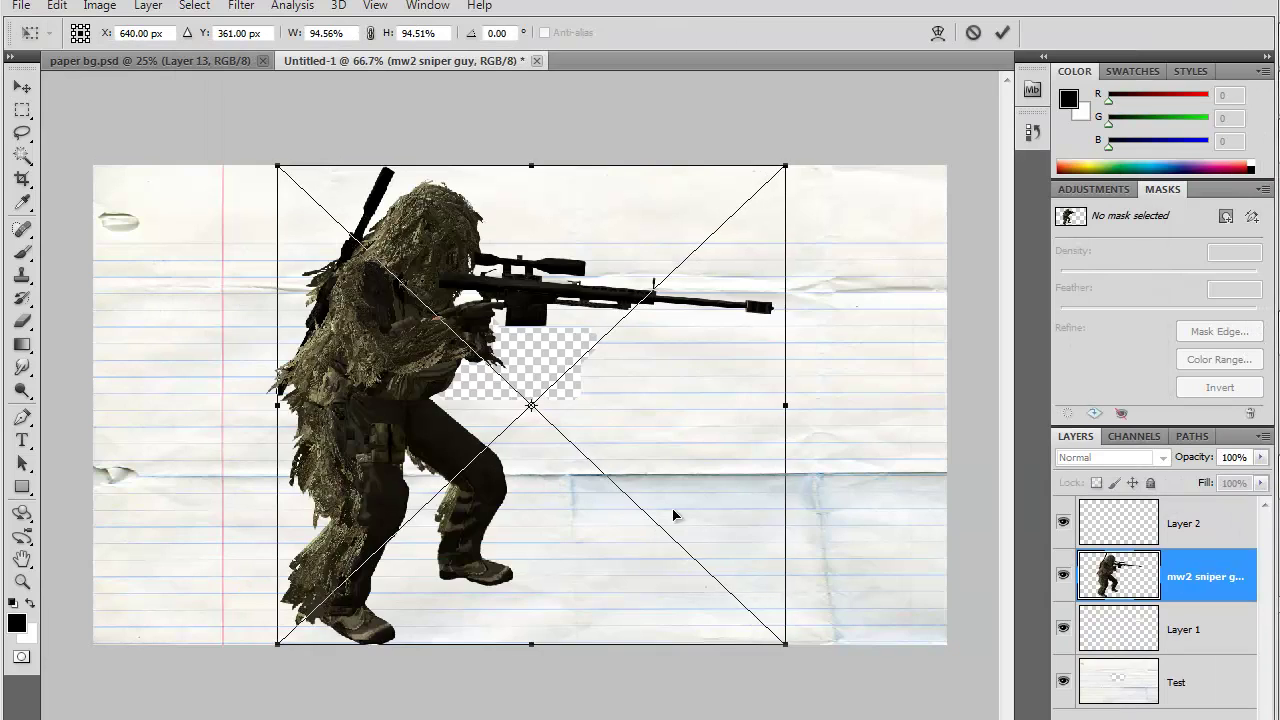
{"action": "mouse_move", "coordinate": [720, 523]}
{"action": "left_mouse_down"}
{"action": "mouse_move", "coordinate": [947, 687]}
{"action": "mouse_move", "coordinate": [800, 614]}
{"action": "mouse_move", "coordinate": [571, 357]}
{"action": "mouse_move", "coordinate": [620, 370]}
{"action": "mouse_move", "coordinate": [771, 494]}
{"action": "mouse_move", "coordinate": [754, 503]}
{"action": "mouse_move", "coordinate": [810, 487]}
{"action": "left_mouse_up"}
Commit the sniper's placement, then select him by inverting a Magic Wand background selection.
{"action": "key", "text": "Return"}
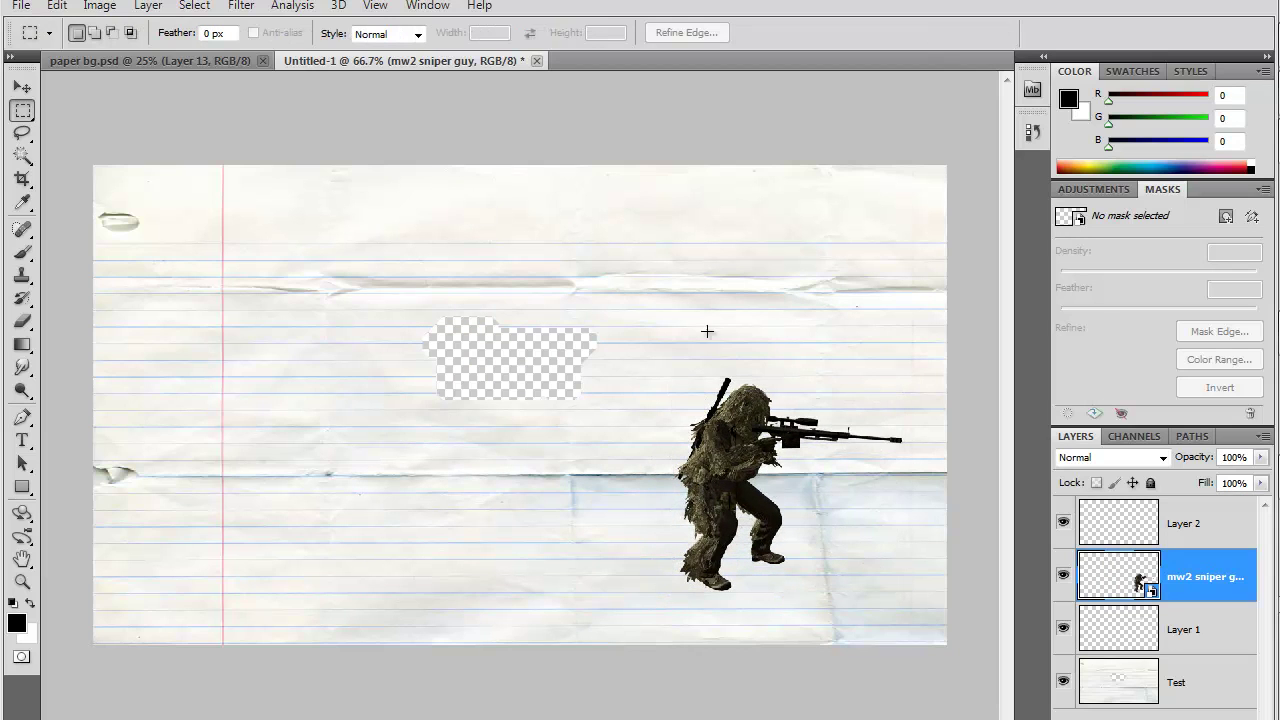
{"action": "left_click", "coordinate": [22, 156]}
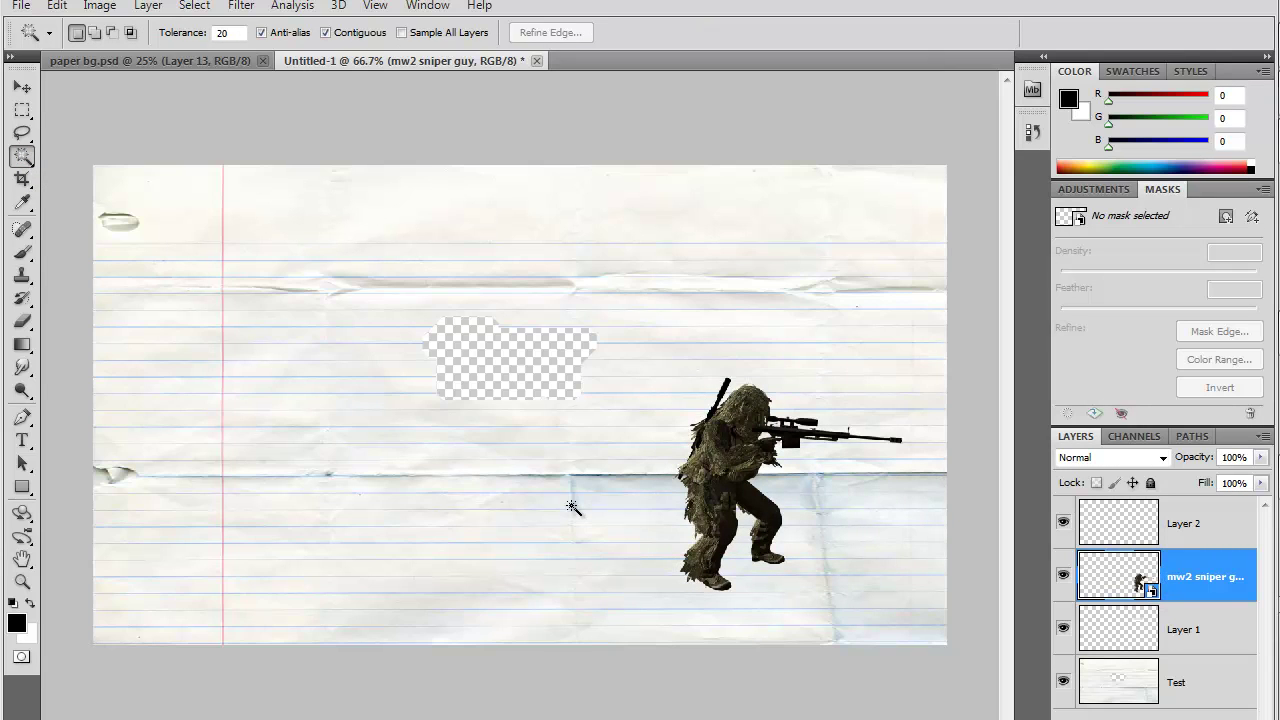
{"action": "key", "text": "ctrl+a"}
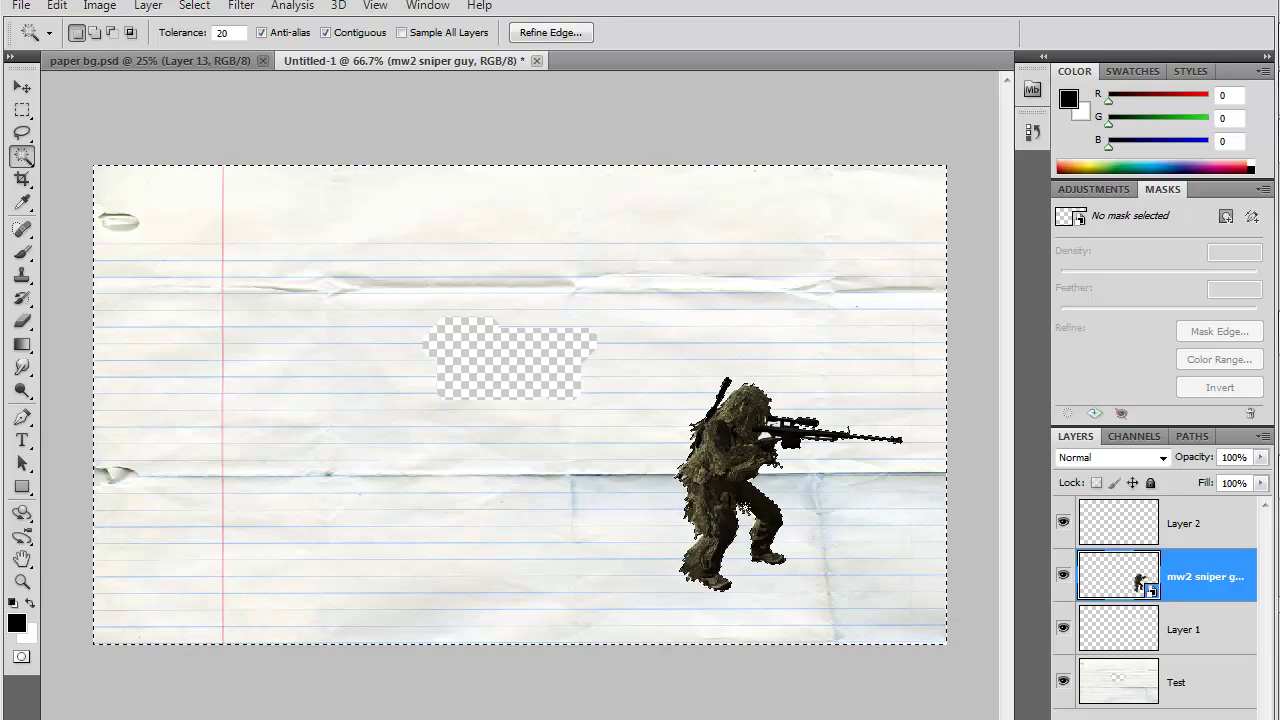
{"action": "right_click", "coordinate": [727, 430]}
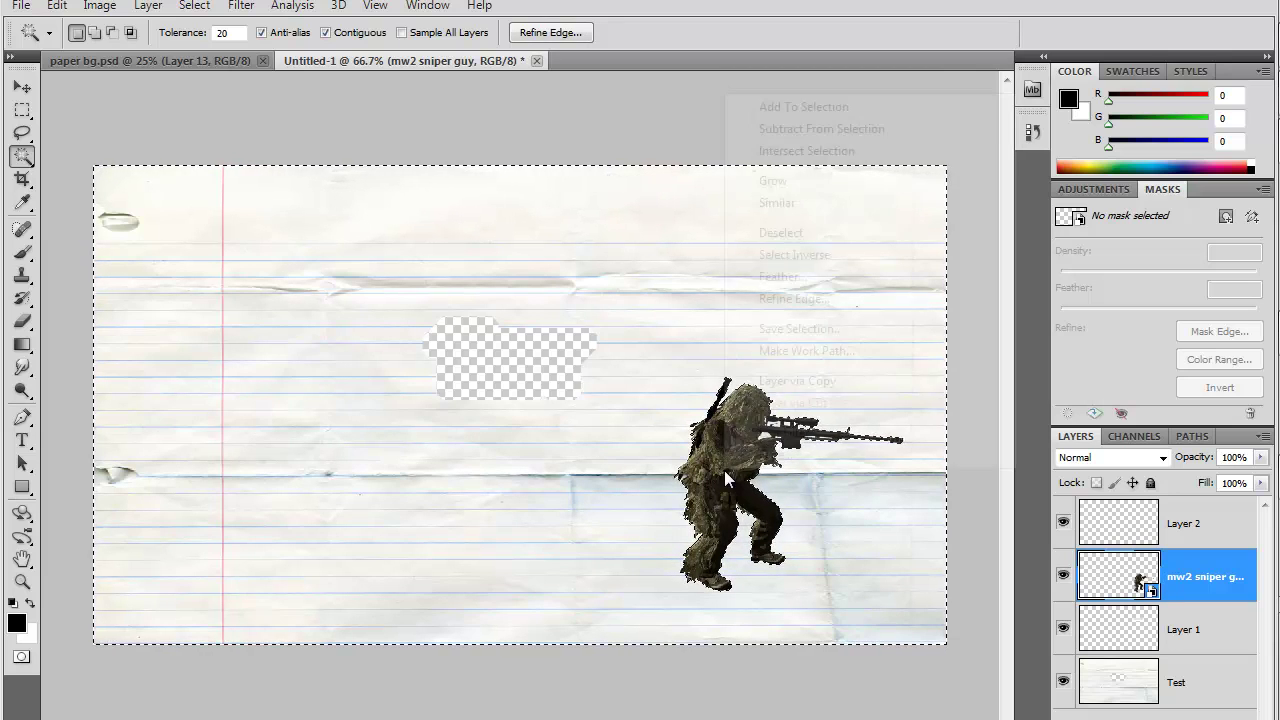
{"action": "left_click", "coordinate": [768, 255]}
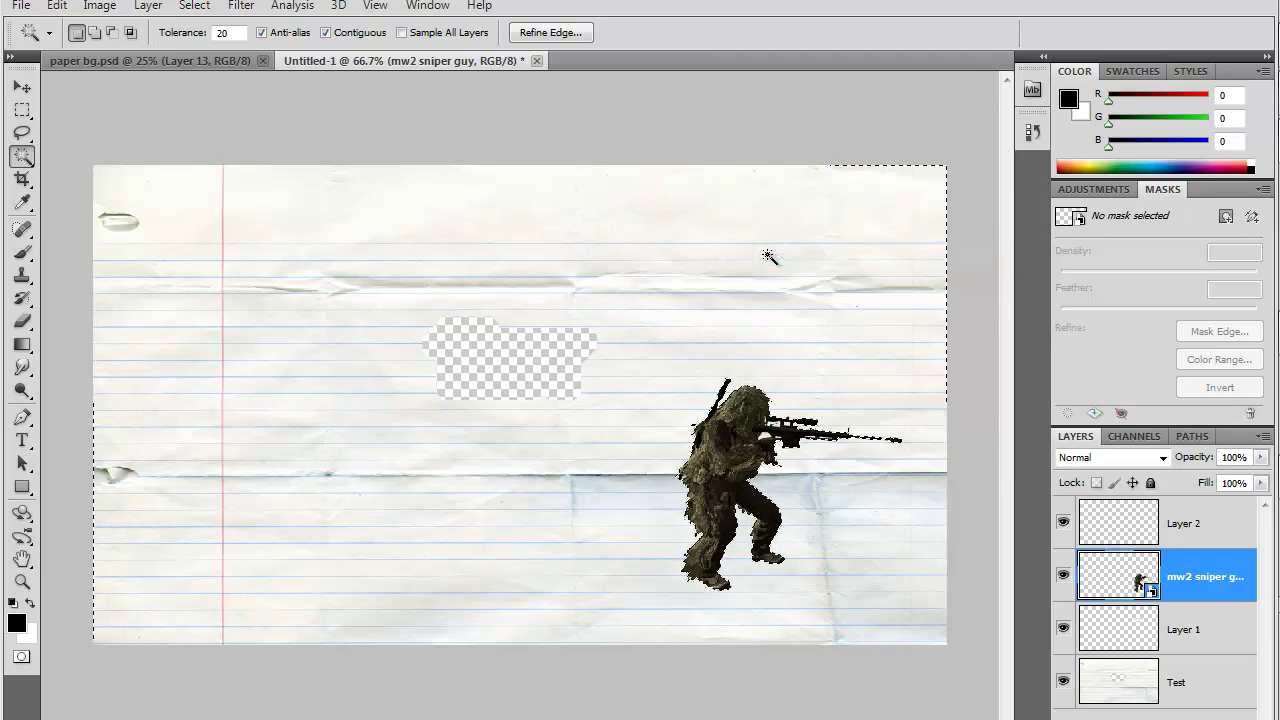
{"action": "key", "text": "ctrl+d"}
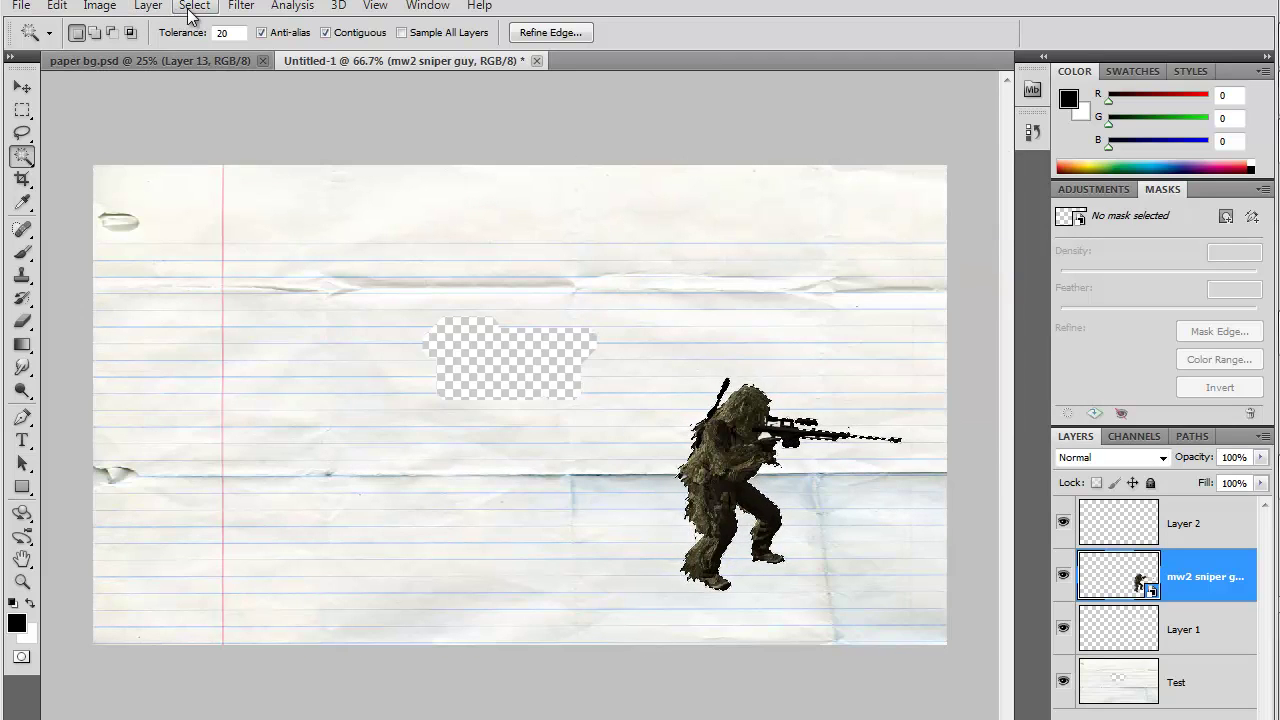
{"action": "left_click", "coordinate": [192, 6]}
{"action": "mouse_move", "coordinate": [211, 224]}
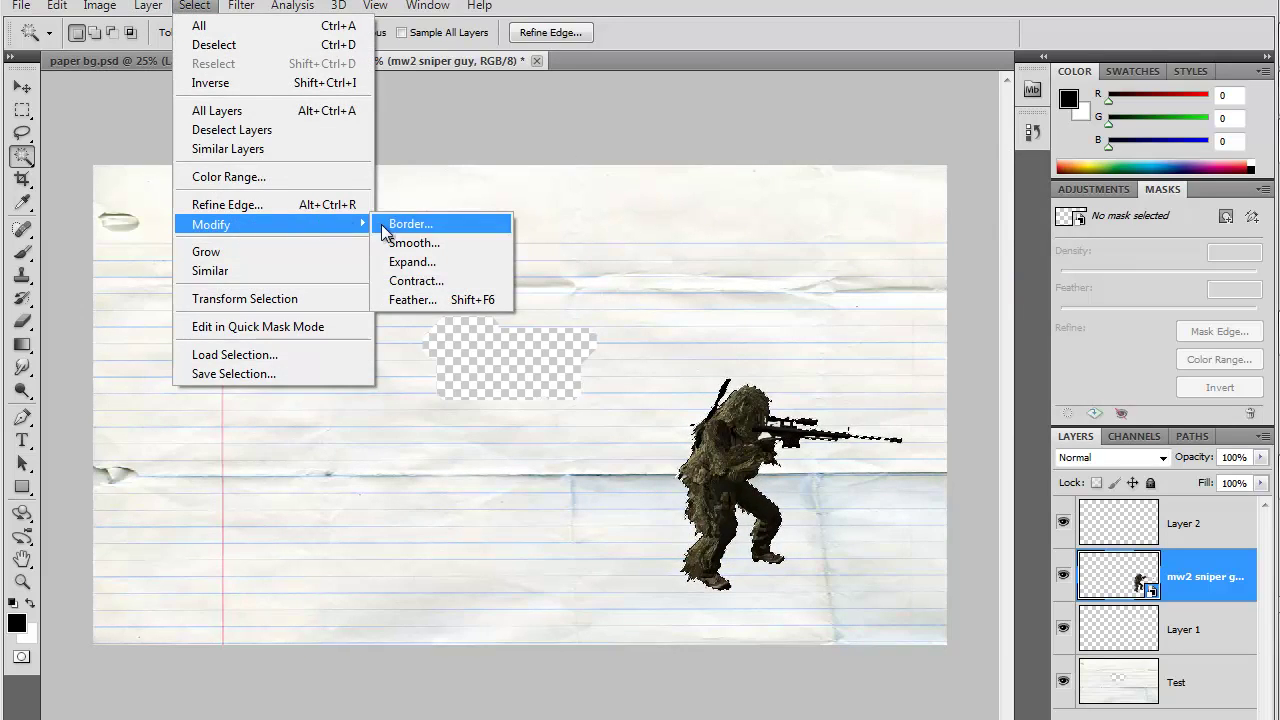
Expand the sniper selection by 20 pixels.
{"action": "left_click", "coordinate": [398, 261]}
{"action": "type", "text": "20"}
{"action": "key", "text": "Return"}
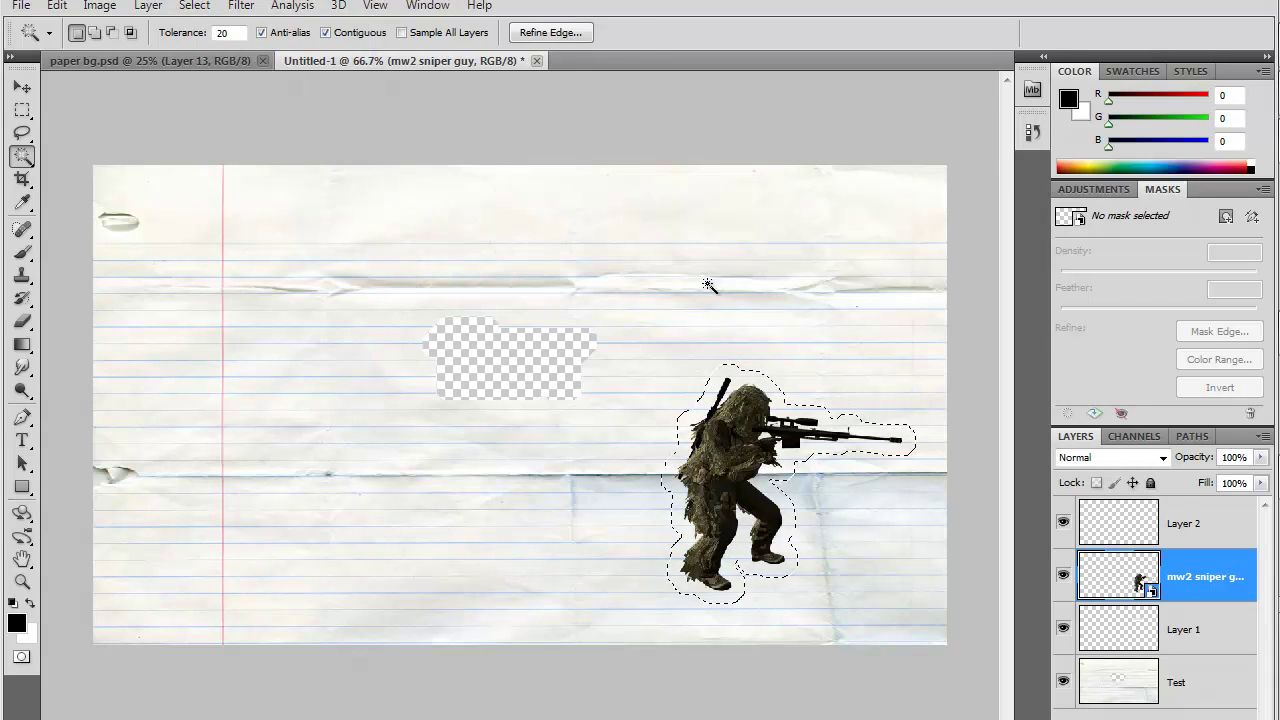
Move the Test paper layer above Layer 1 and load the sniper outline as a selection.
{"action": "left_click", "coordinate": [1112, 672], "text": "shift"}
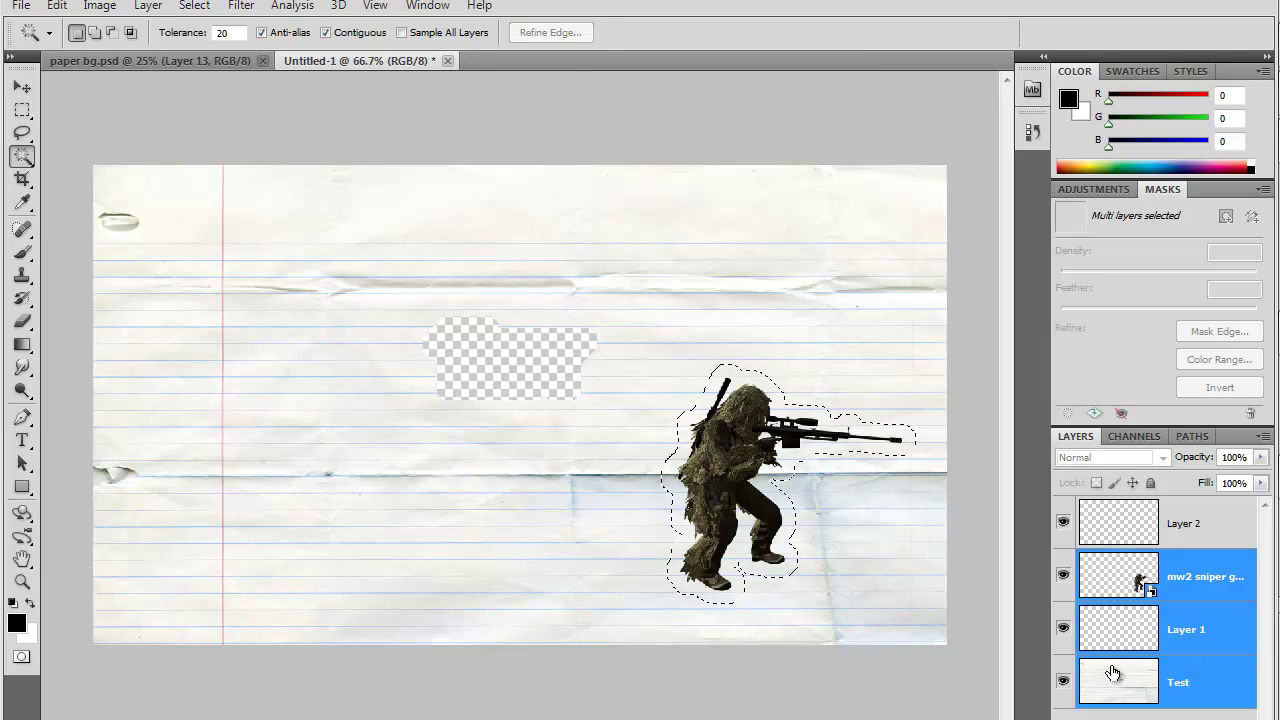
{"action": "left_click", "coordinate": [1129, 641]}
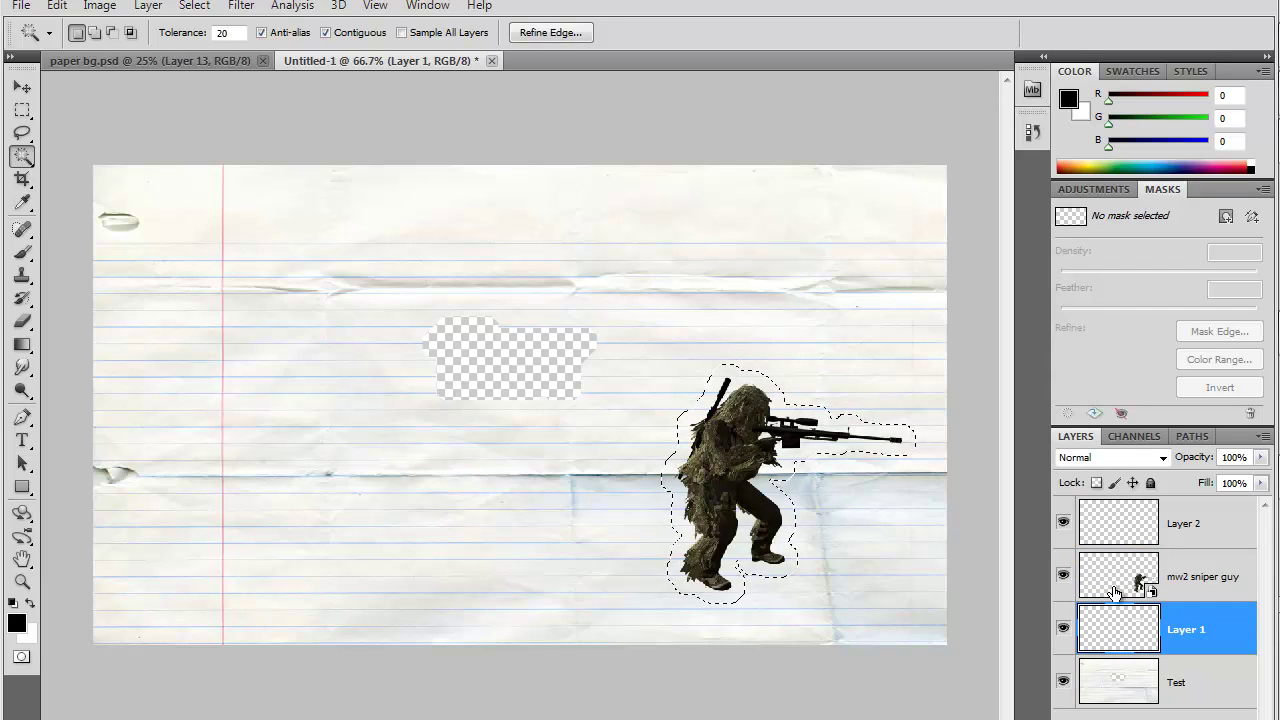
{"action": "left_click", "coordinate": [1120, 588]}
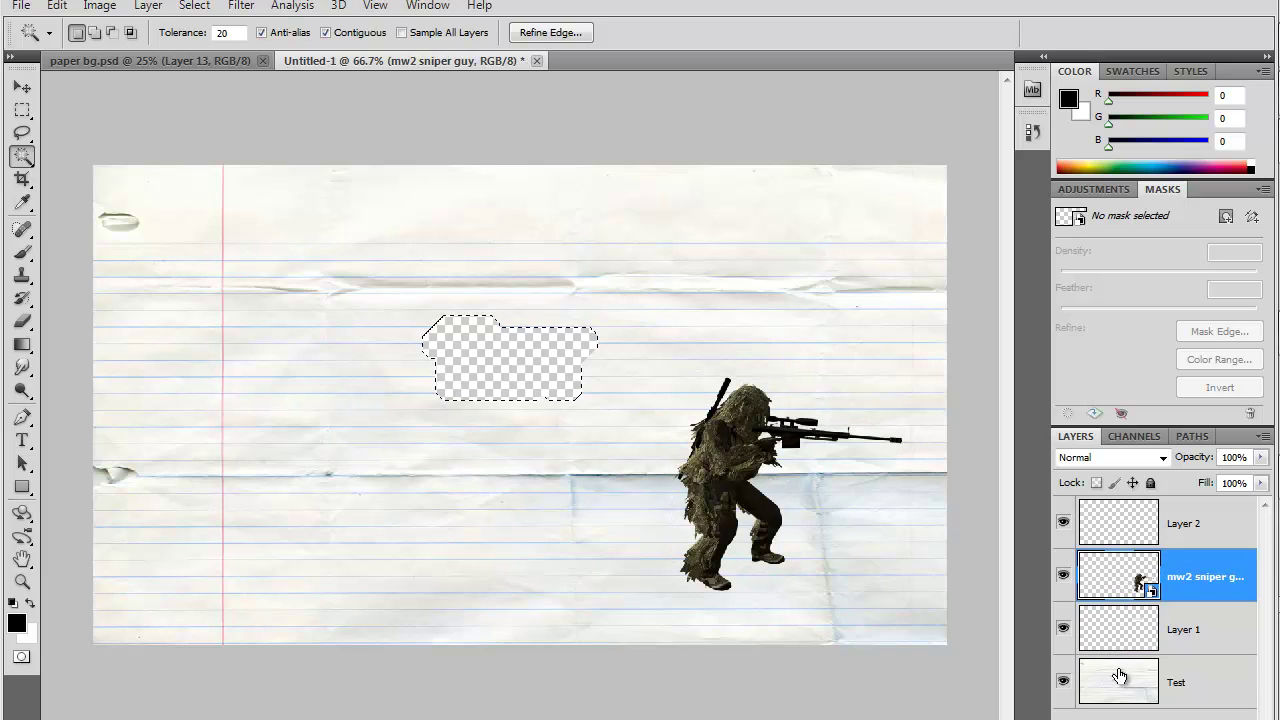
{"action": "left_click_drag", "start_coordinate": [1125, 680], "coordinate": [1118, 645]}
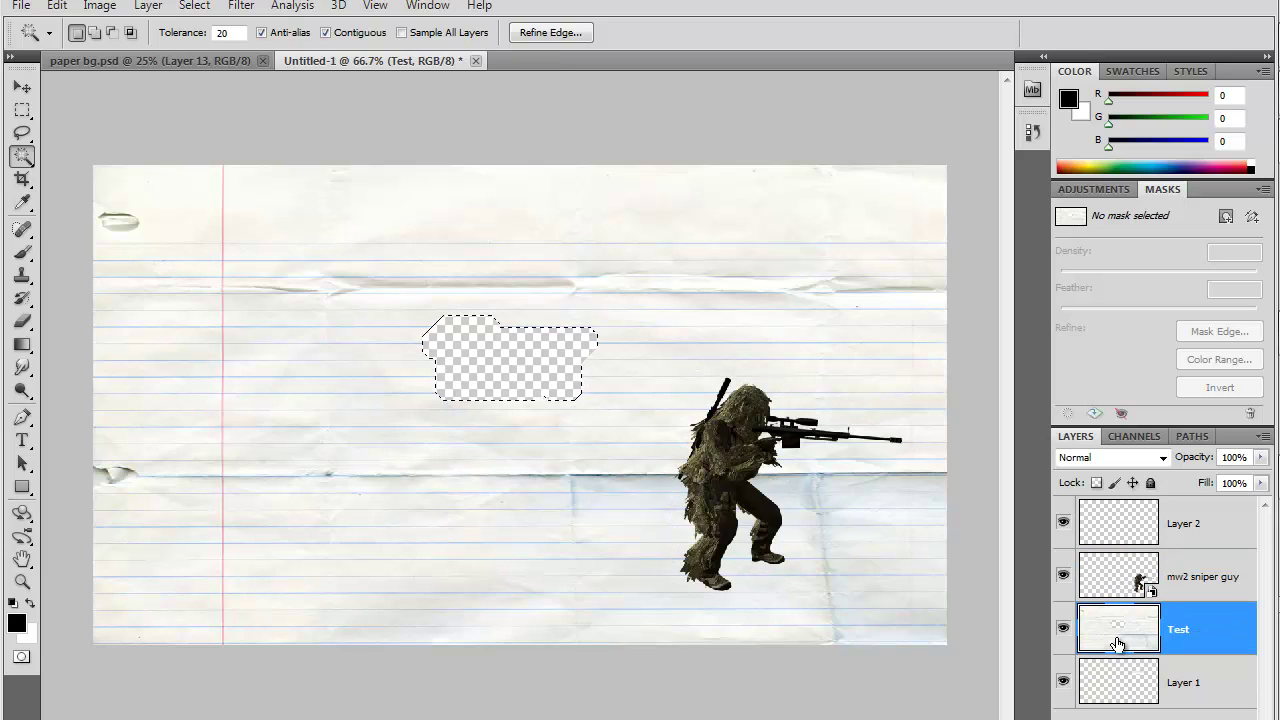
{"action": "left_click", "coordinate": [1120, 598]}
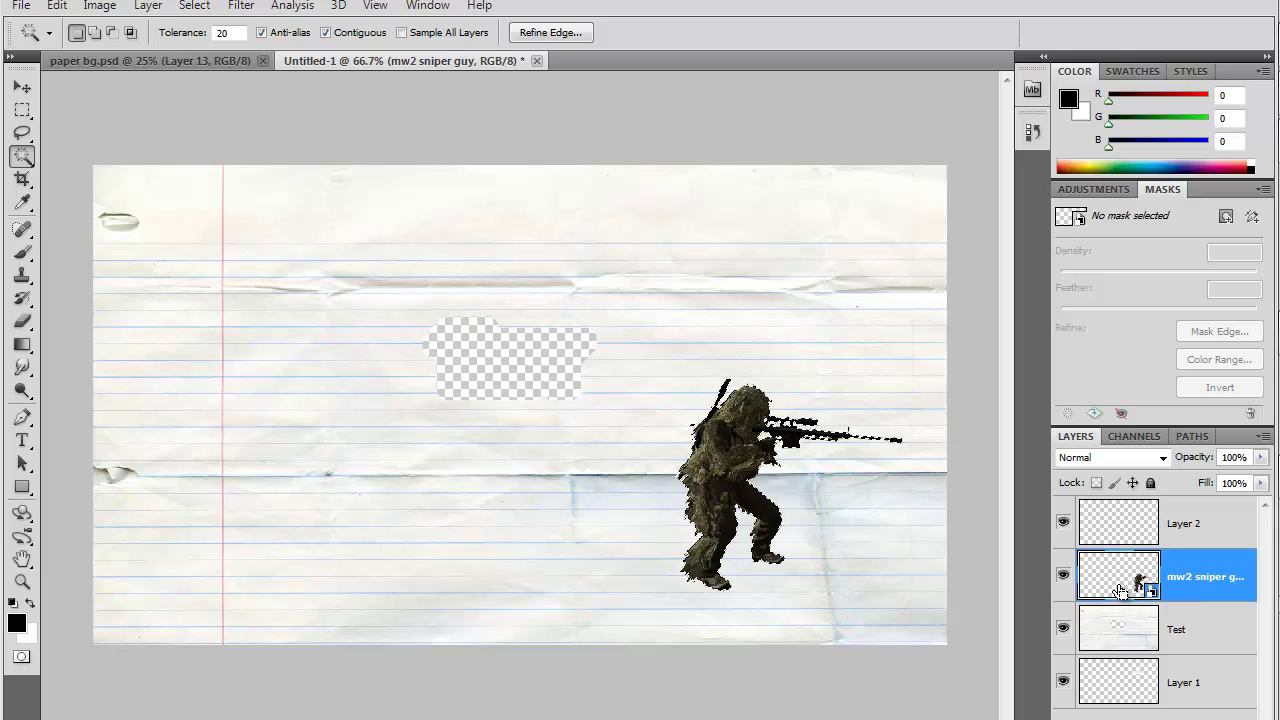
Expand the sniper selection again to widen the paper border.
{"action": "left_click", "coordinate": [194, 6]}
{"action": "mouse_move", "coordinate": [211, 224]}
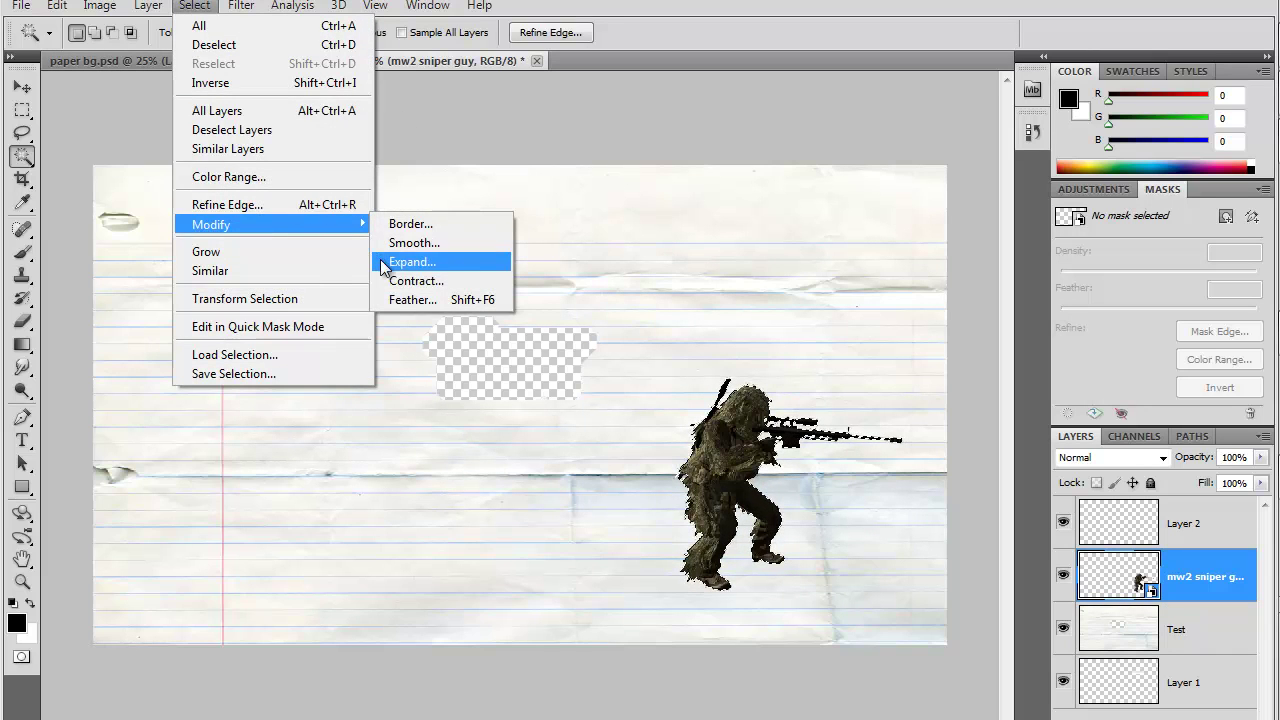
{"action": "left_click", "coordinate": [410, 261]}
{"action": "key", "text": "Return"}
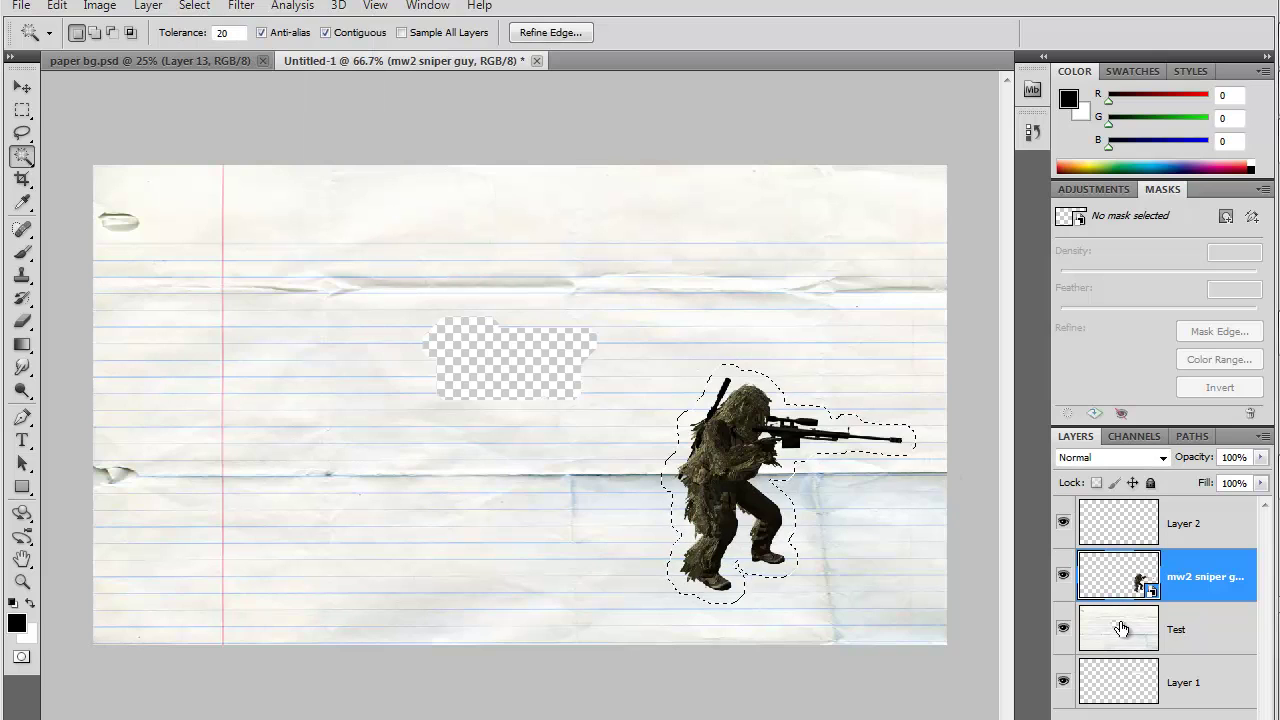
Merge the Test paper into the sniper layer and cut out the bordered sniper.
{"action": "left_click", "coordinate": [1121, 628], "text": "shift"}
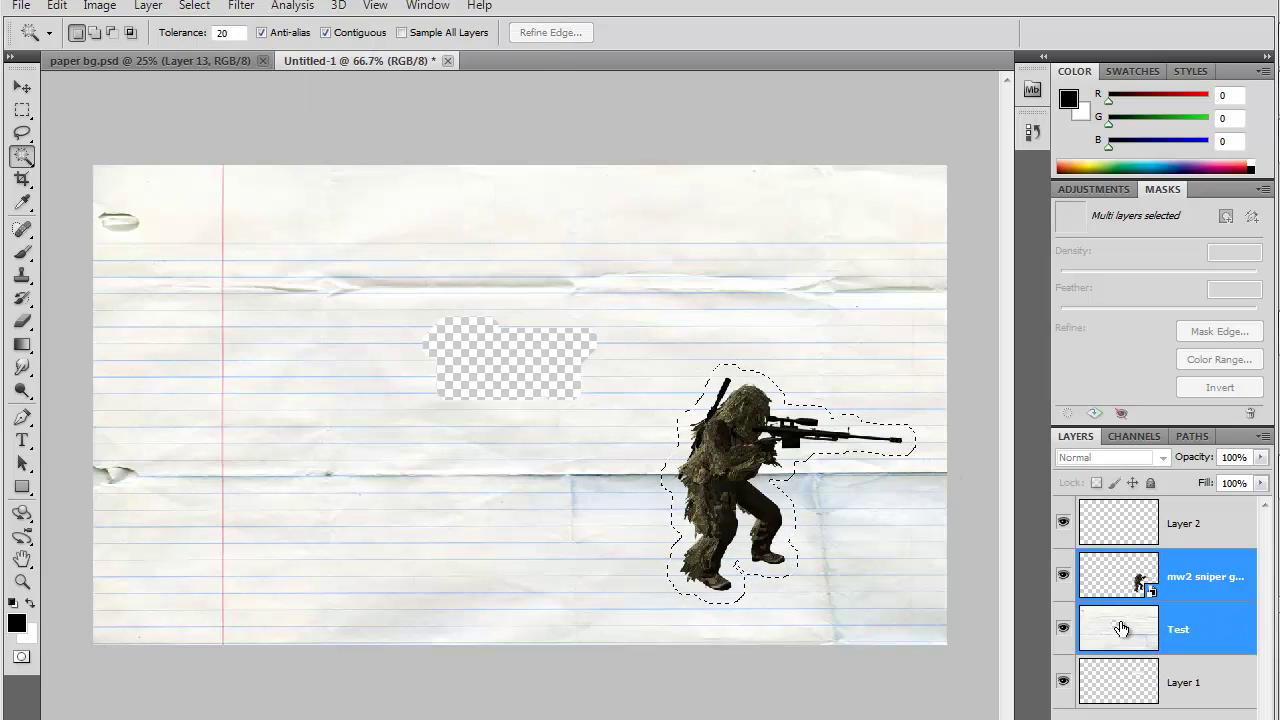
{"action": "key", "text": "ctrl+e"}
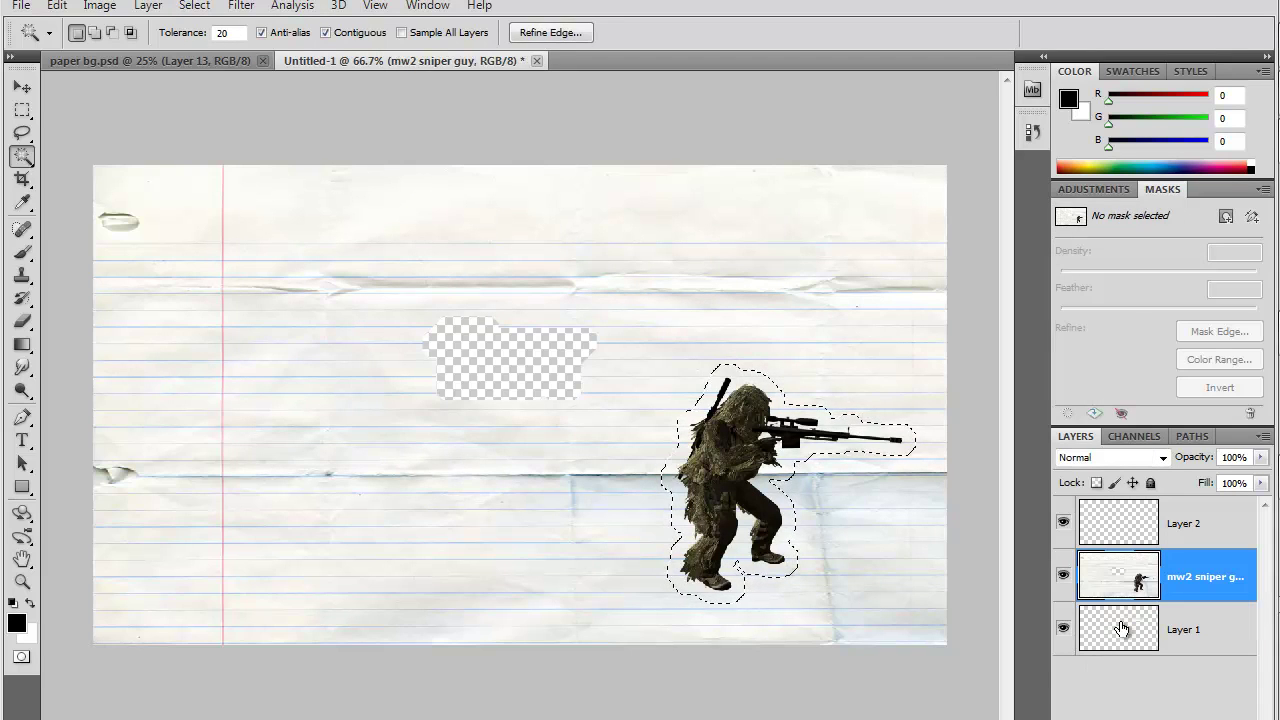
{"action": "key", "text": "ctrl+x"}
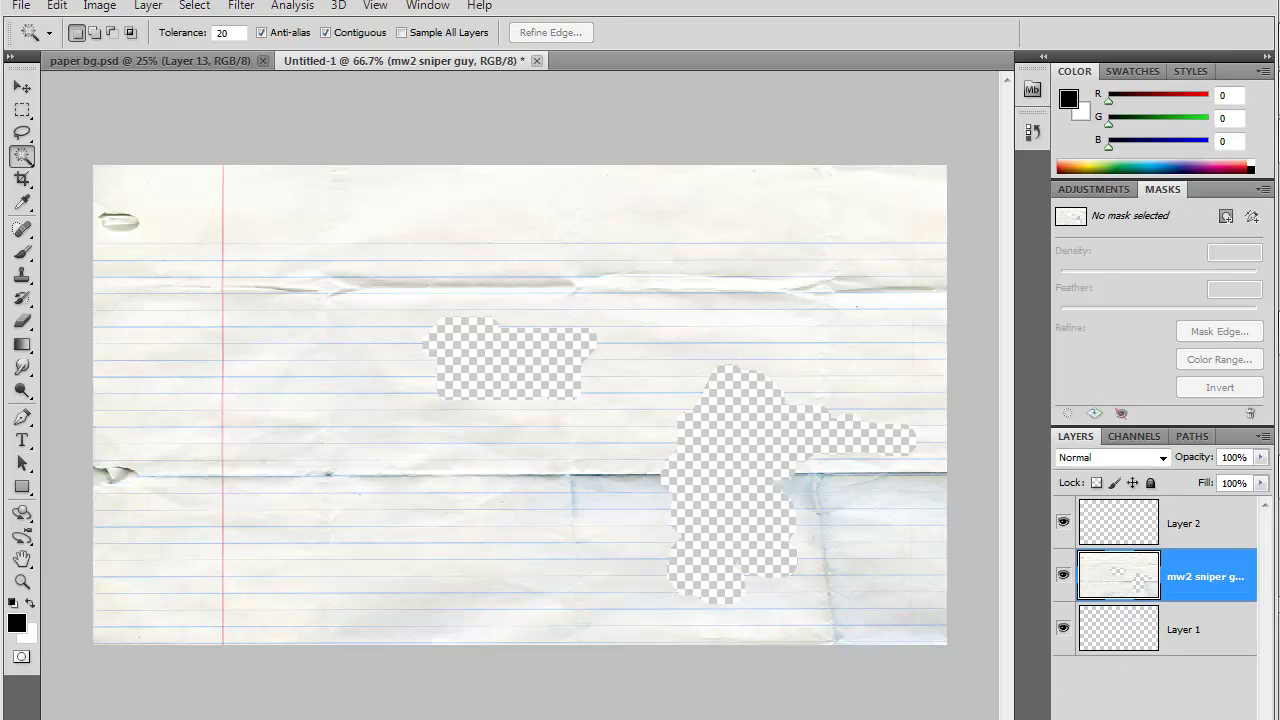
Paste the bordered sniper into paper bg.psd, raise Layer 22, and place it on the left red strip.
{"action": "left_click", "coordinate": [184, 57]}
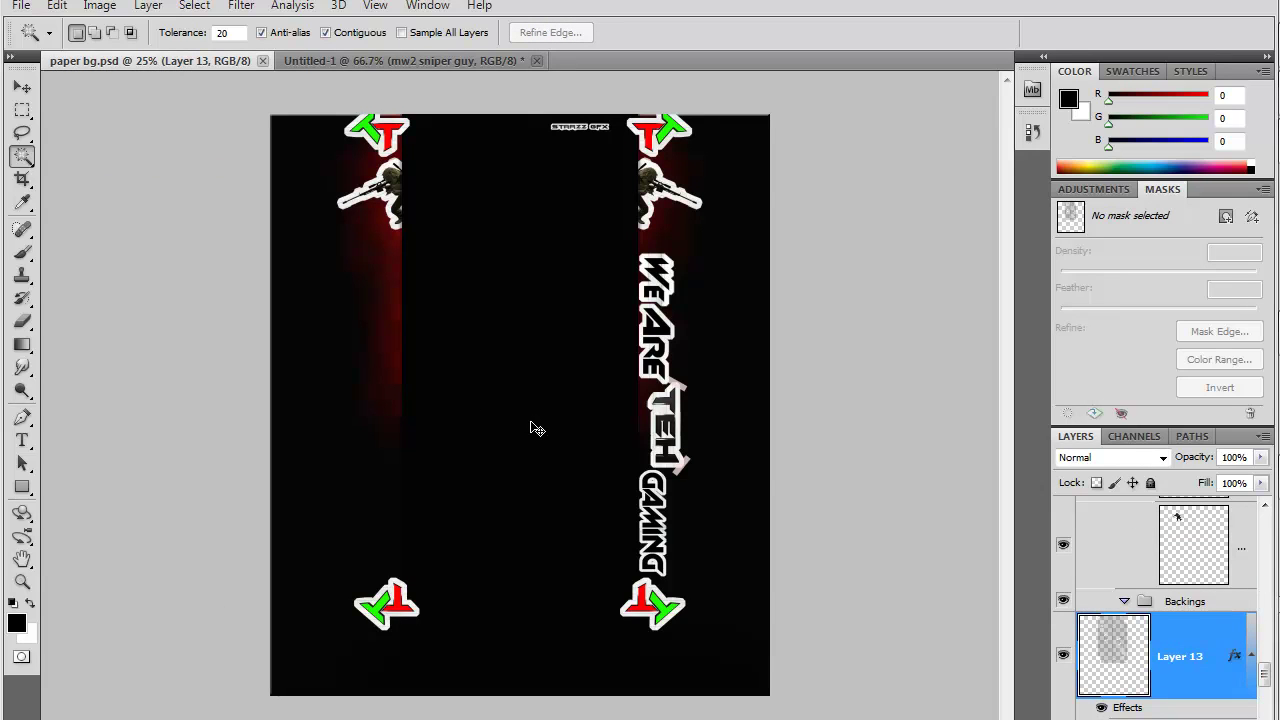
{"action": "key", "text": "ctrl+v"}
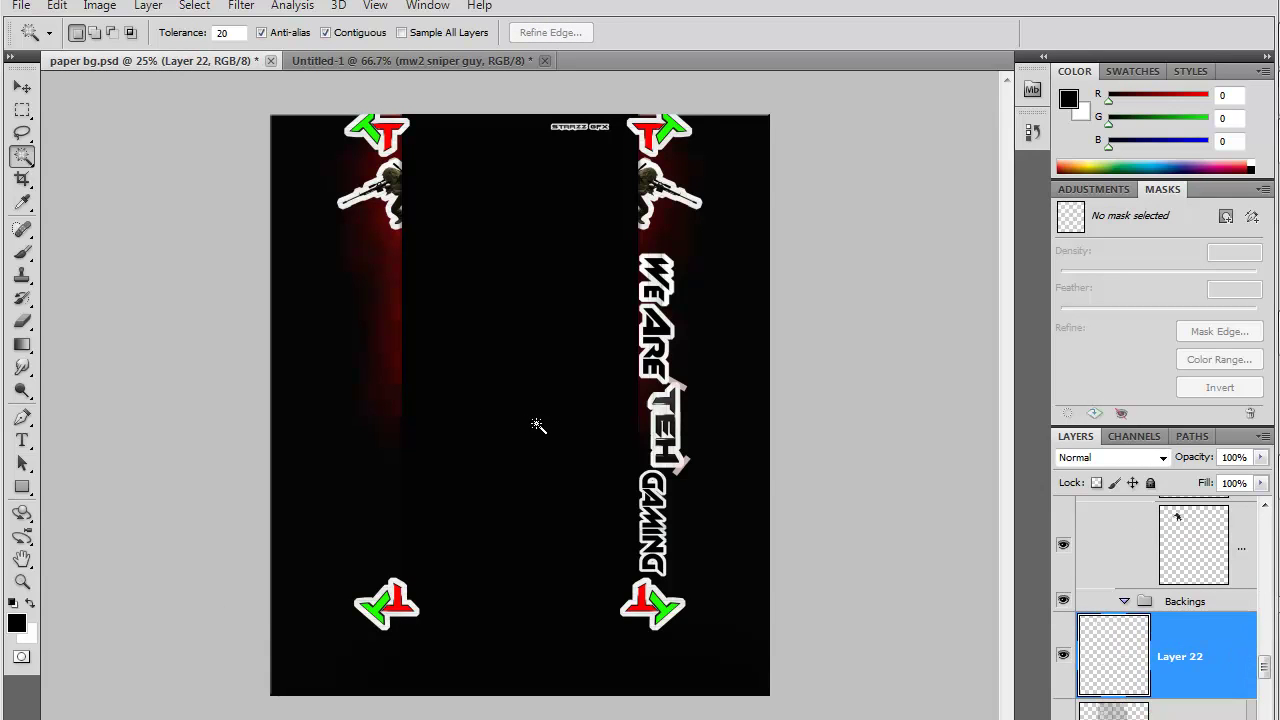
{"action": "left_click_drag", "start_coordinate": [1114, 656], "coordinate": [1127, 511]}
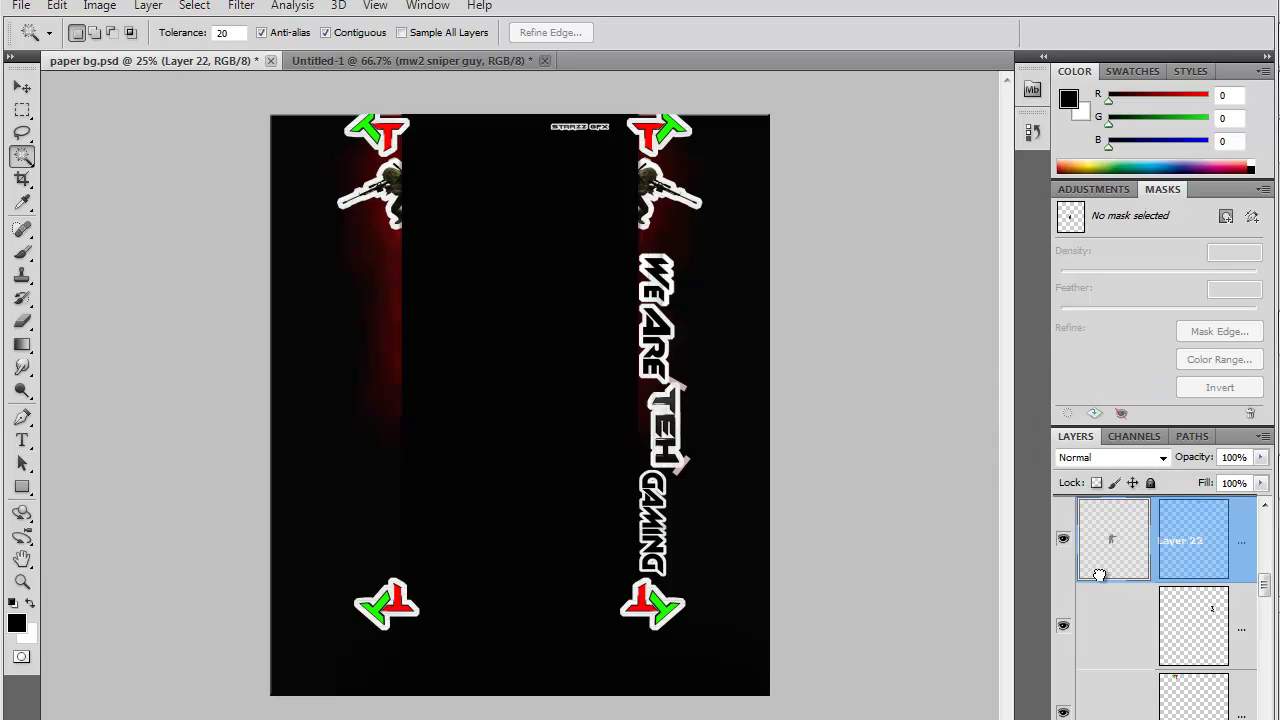
{"action": "mouse_move", "coordinate": [1127, 511]}
{"action": "left_mouse_down"}
{"action": "mouse_move", "coordinate": [1128, 483]}
{"action": "mouse_move", "coordinate": [1129, 542]}
{"action": "left_mouse_up"}
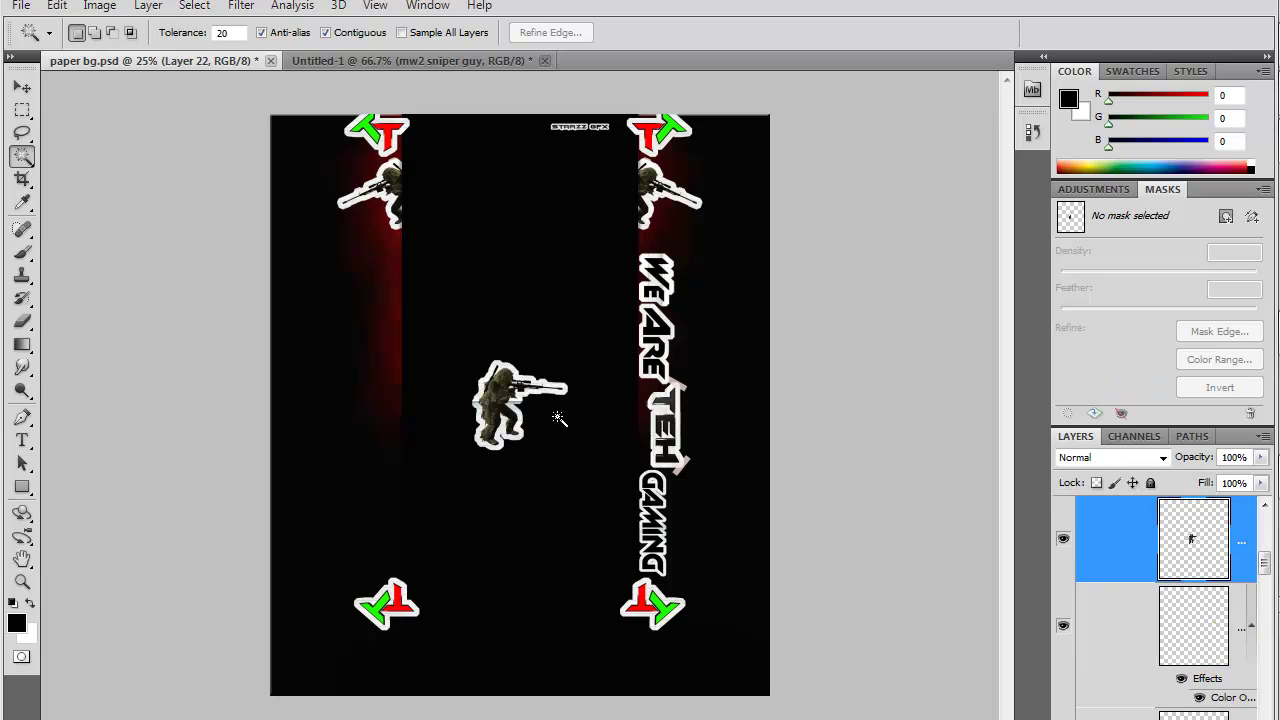
{"action": "left_click", "coordinate": [20, 90]}
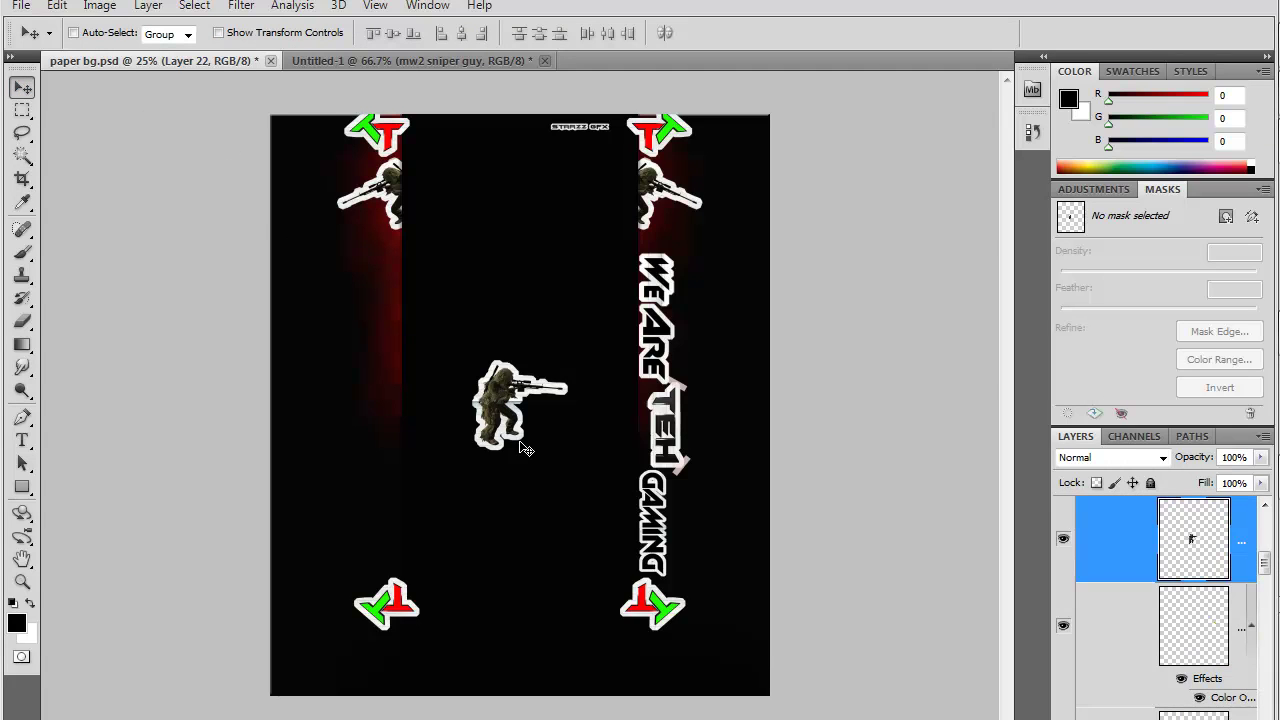
{"action": "left_click_drag", "start_coordinate": [520, 447], "coordinate": [411, 349]}
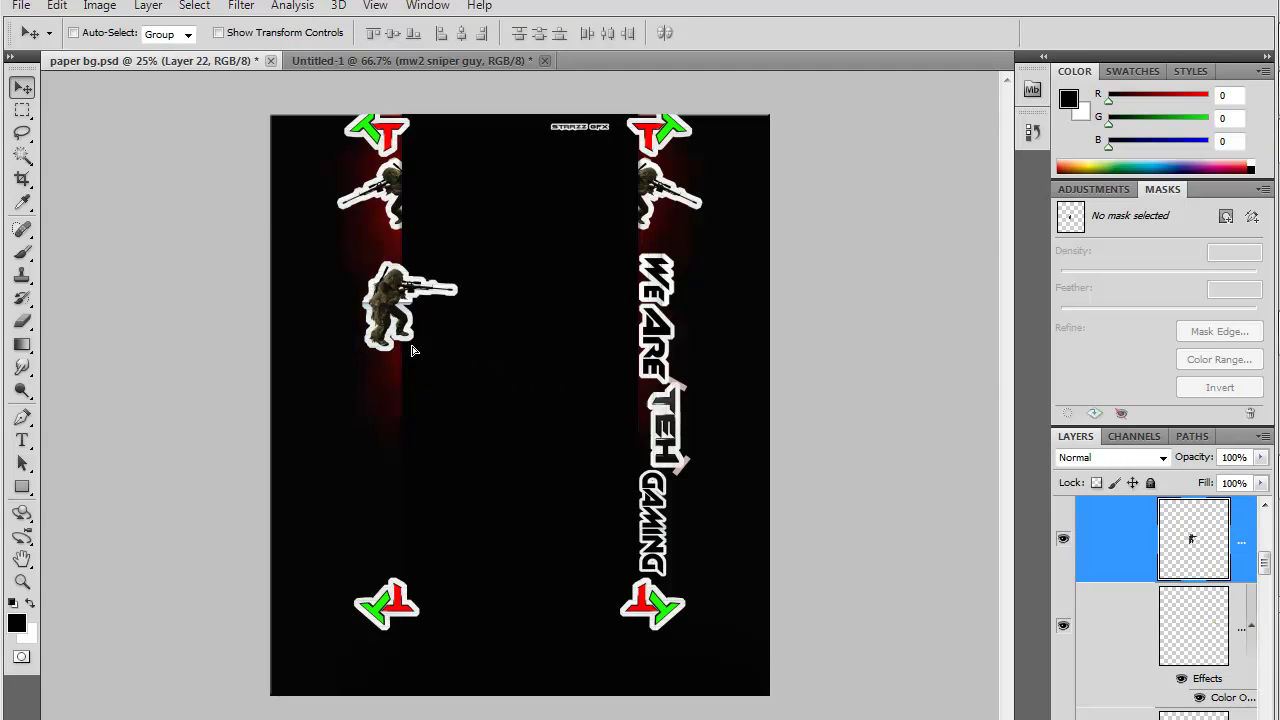
Zoom in on the WE ARE lettering, view at actual pixels, then minimise Photoshop.
{"action": "left_click", "coordinate": [22, 582]}
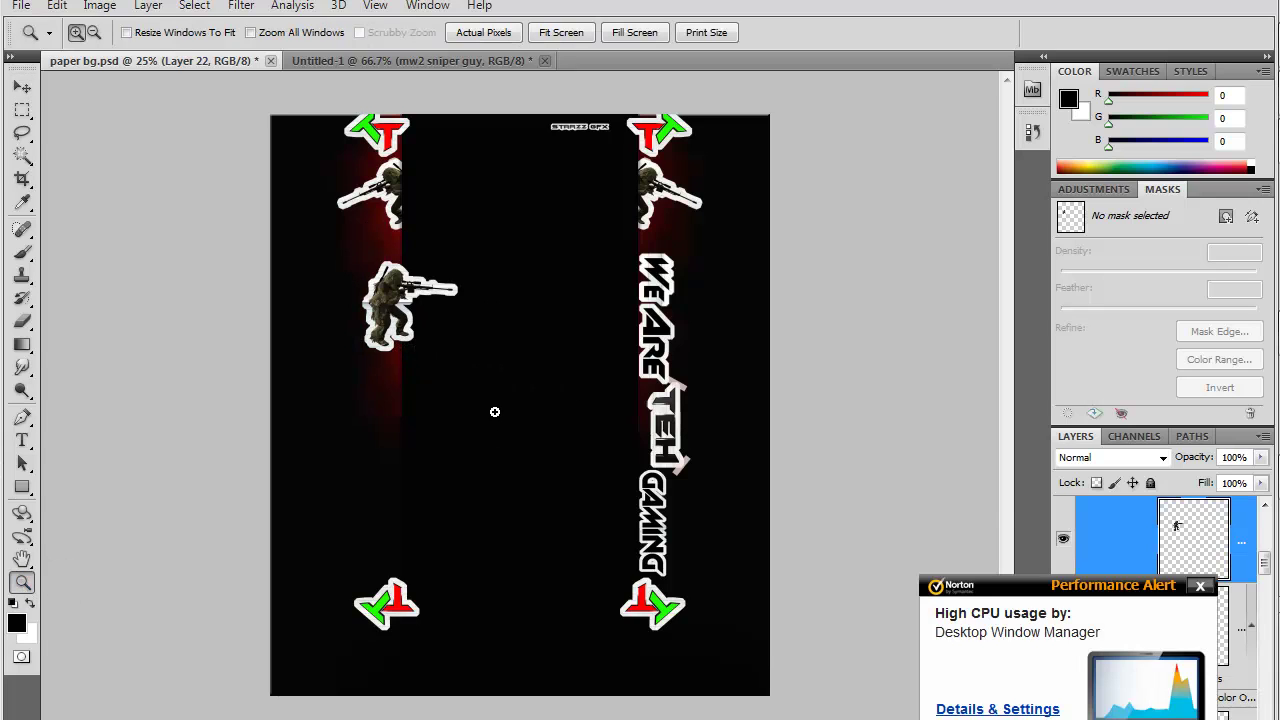
{"action": "left_click", "coordinate": [495, 412]}
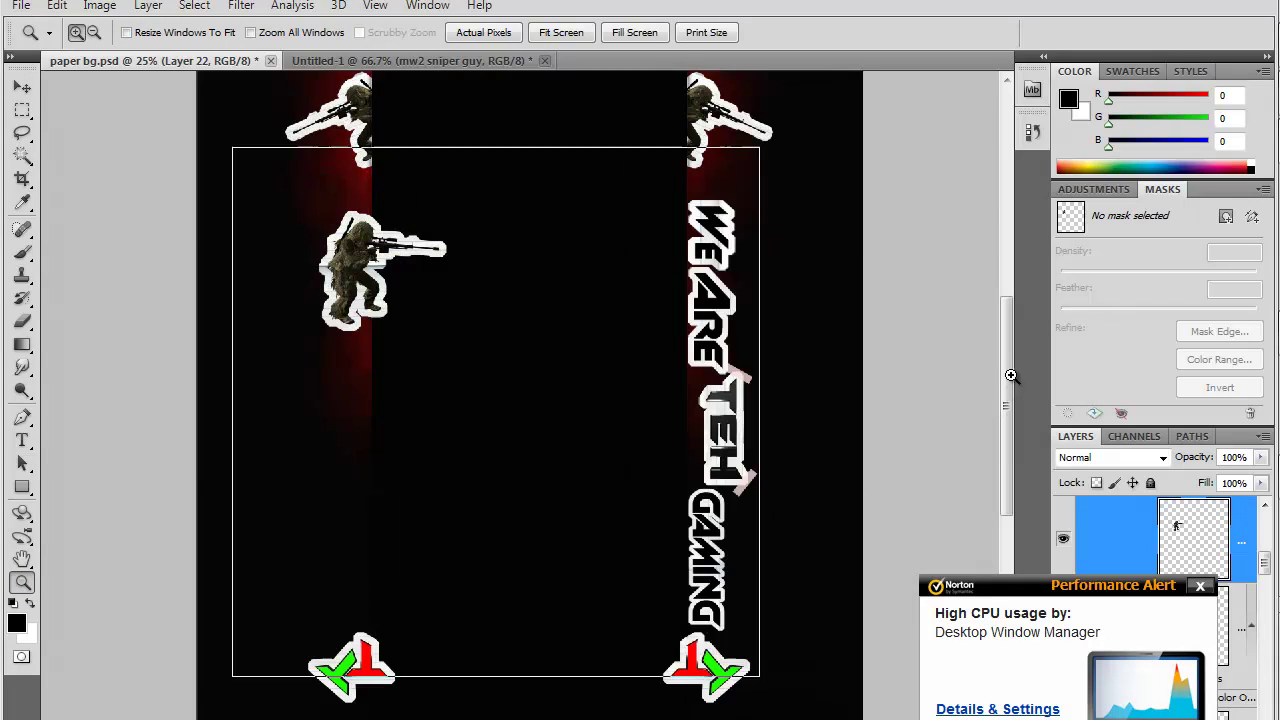
{"action": "left_click", "coordinate": [583, 280]}
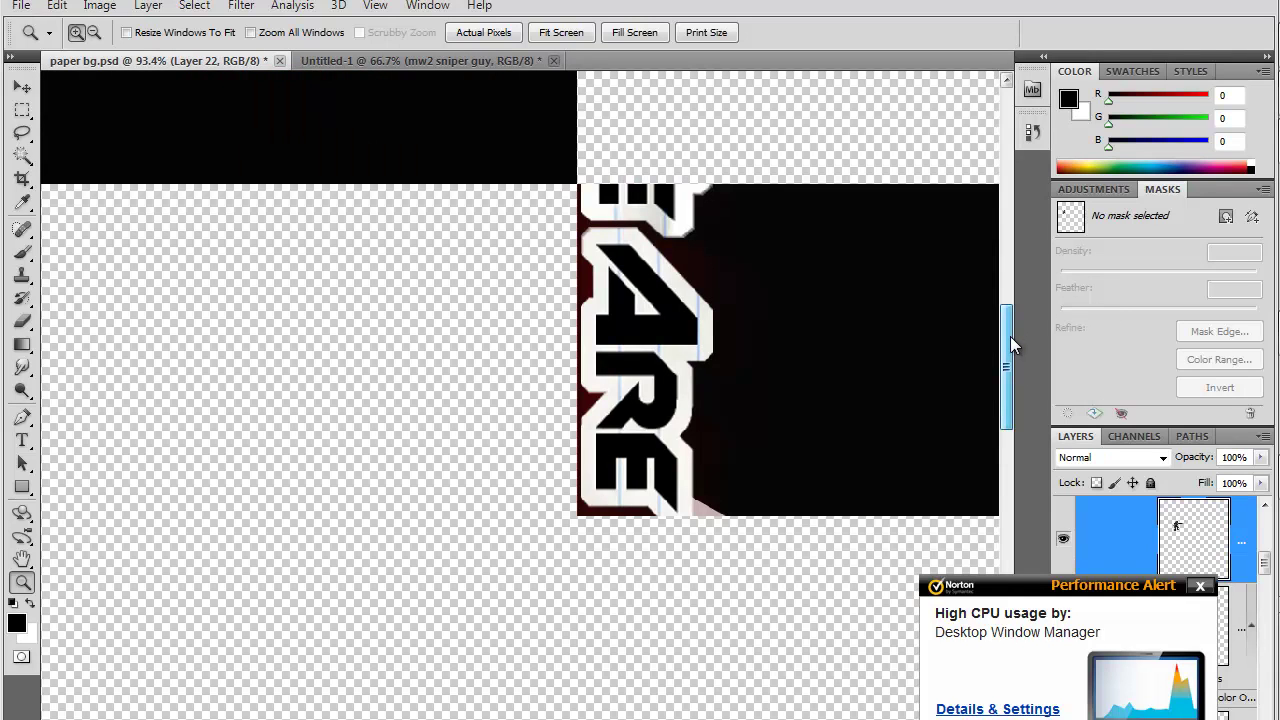
{"action": "left_click_drag", "start_coordinate": [1010, 336], "coordinate": [1009, 327]}
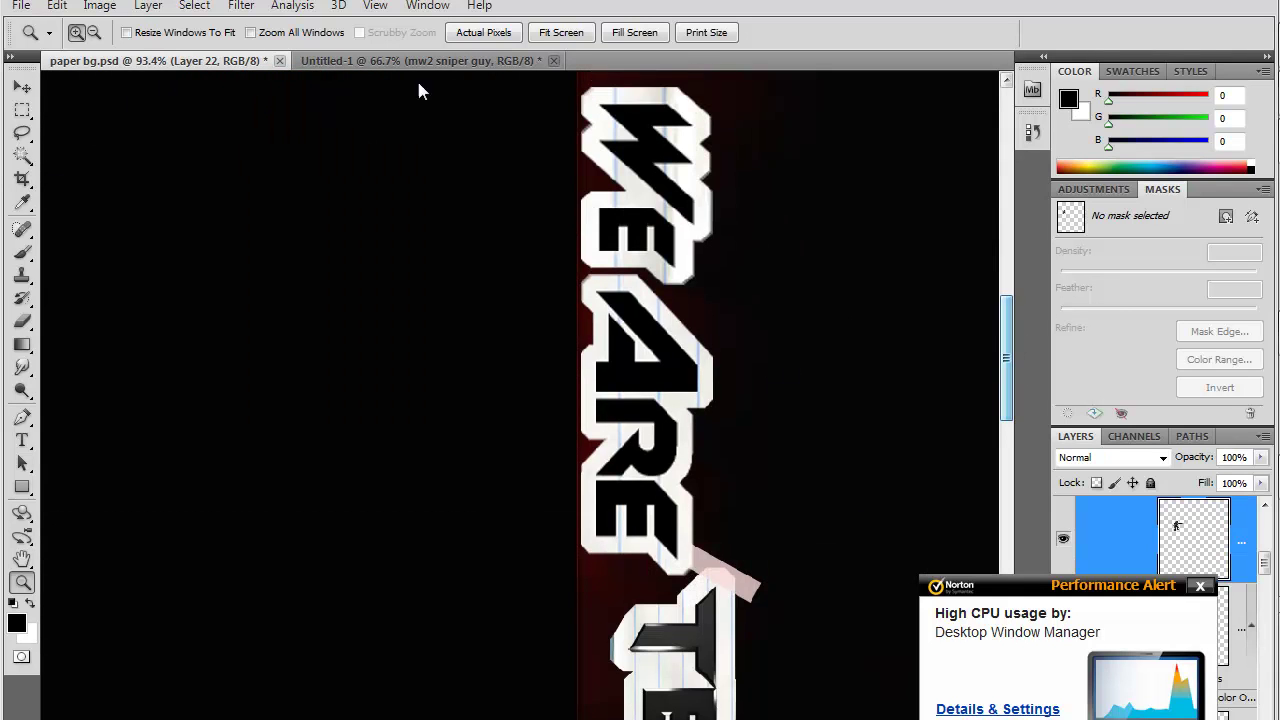
{"action": "left_click", "coordinate": [497, 33]}
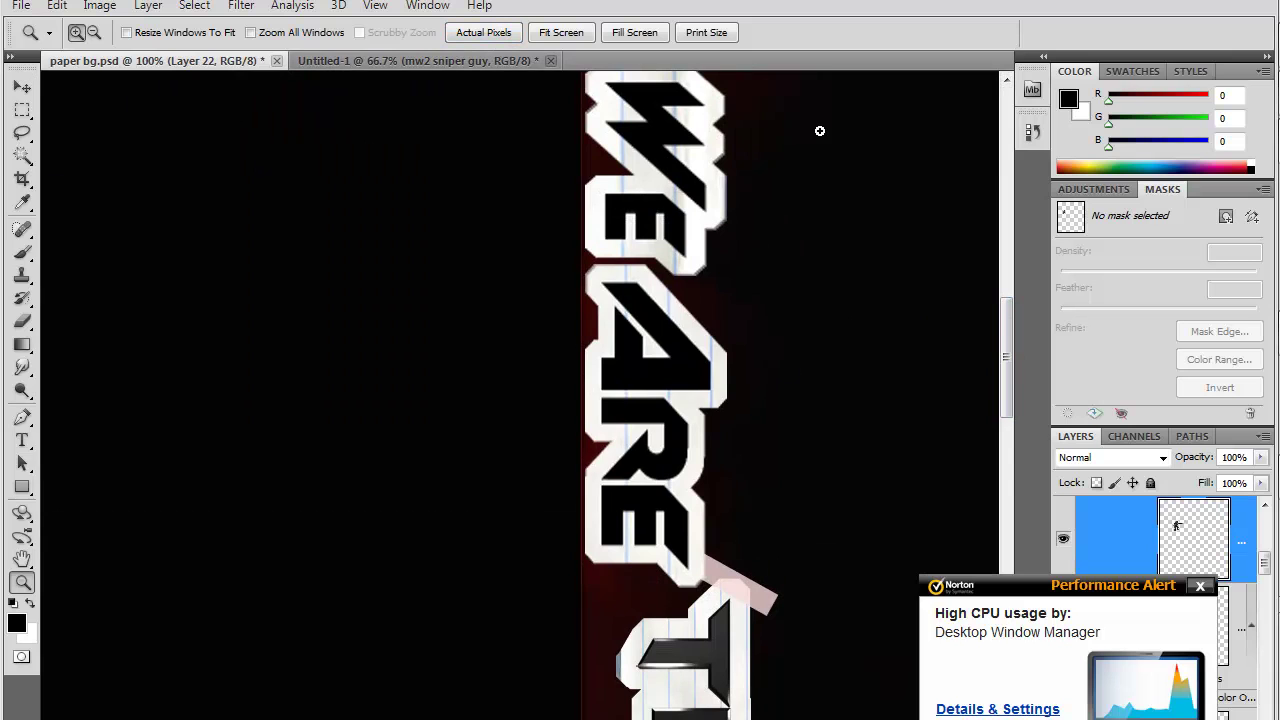
{"action": "left_click", "coordinate": [1248, 140]}
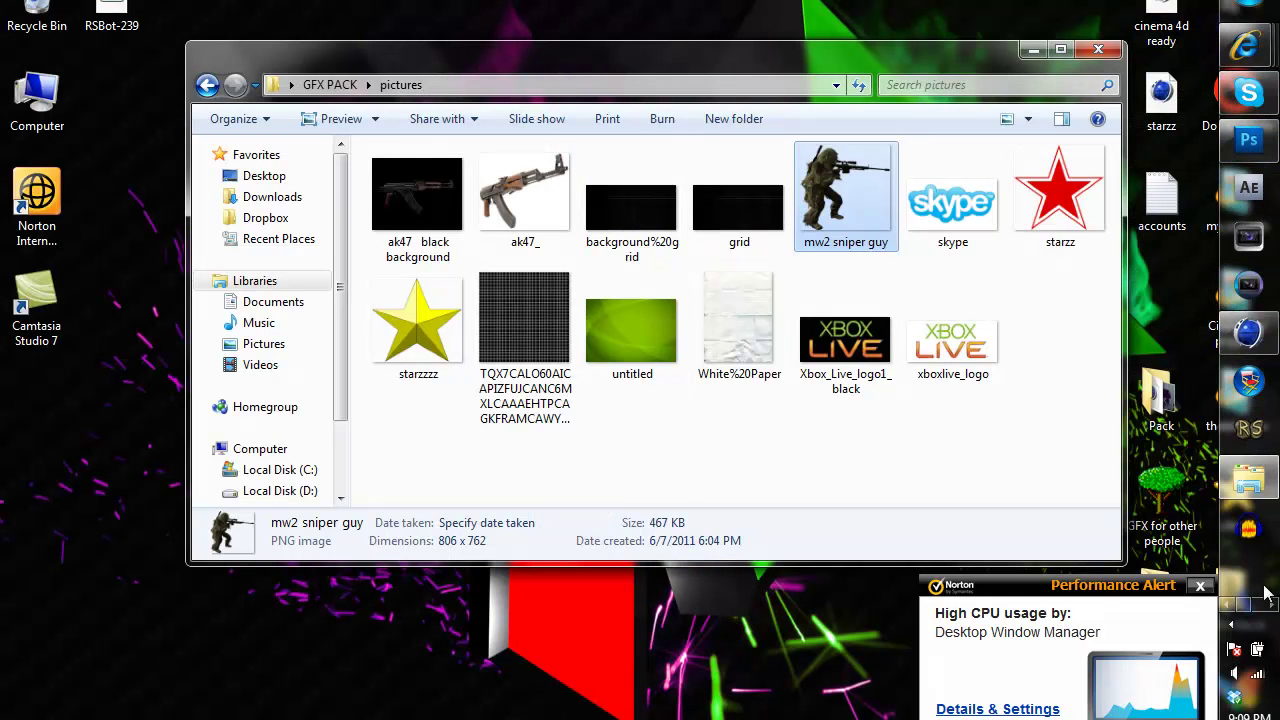
Navigate from Desktop through thetehteam and Backgrounds into the paper folder.
{"action": "left_click", "coordinate": [1269, 602]}
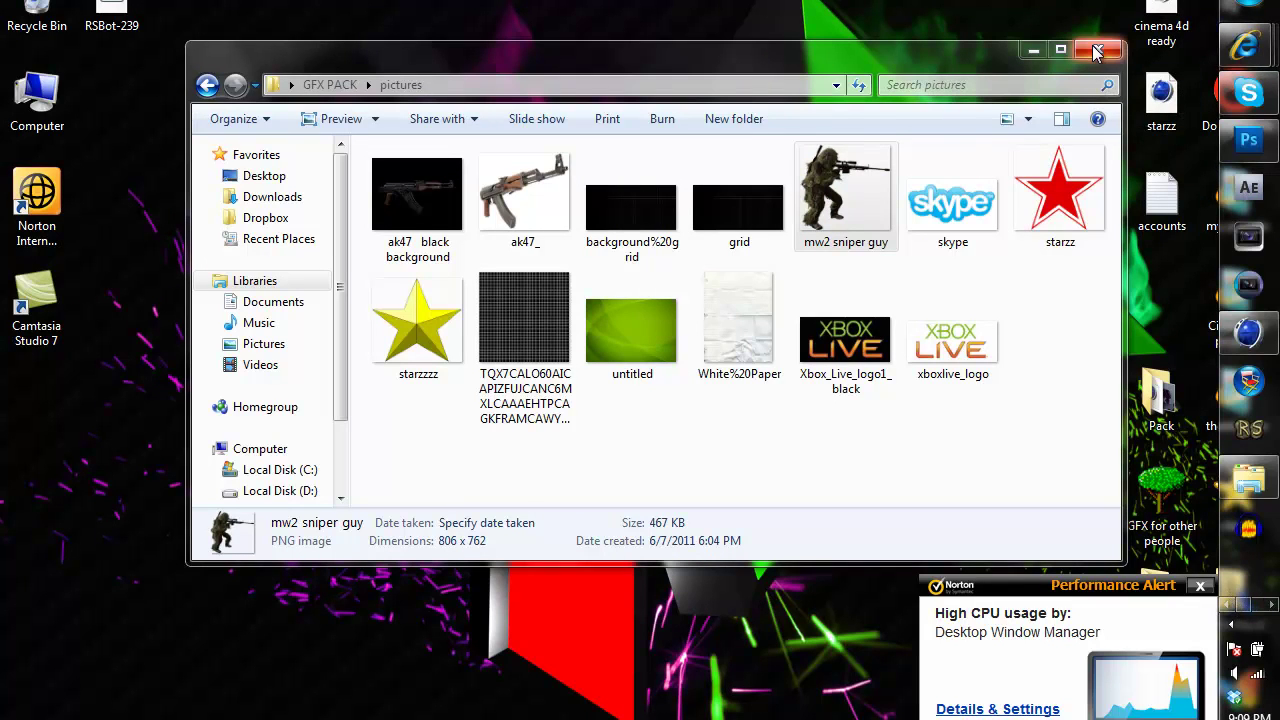
{"action": "left_click", "coordinate": [264, 176]}
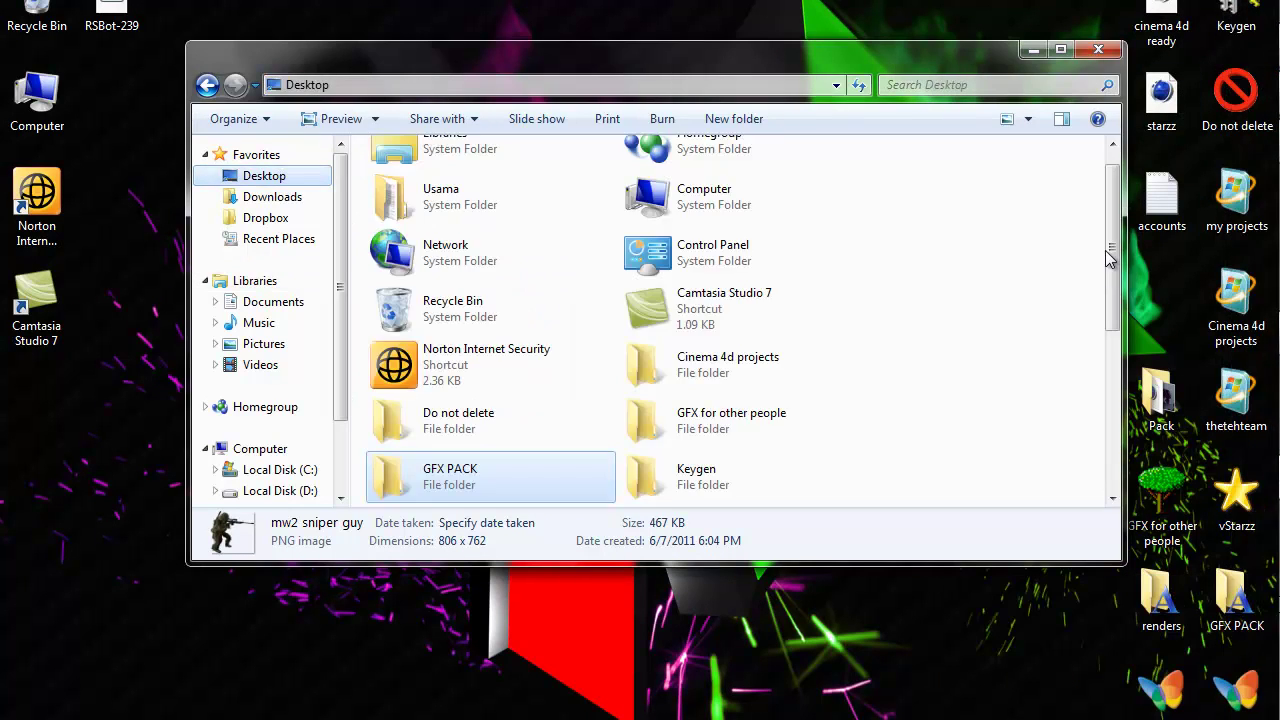
{"action": "left_click_drag", "start_coordinate": [1111, 251], "coordinate": [1108, 378]}
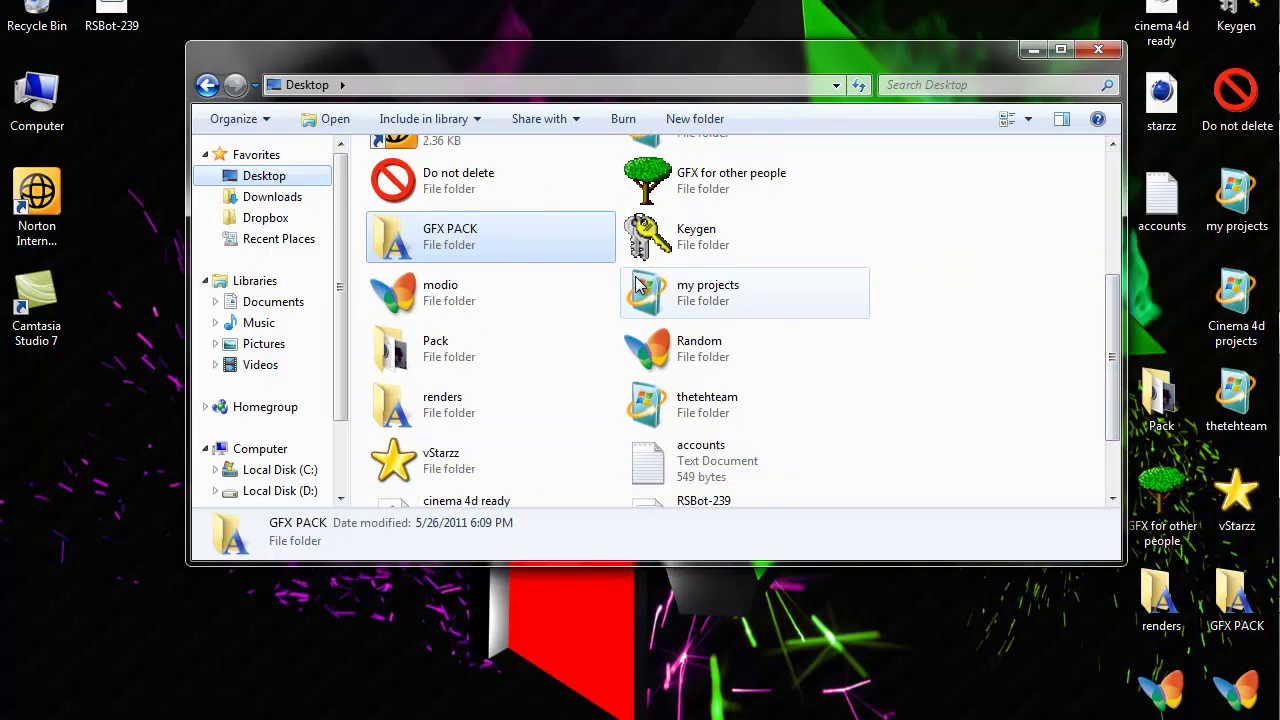
{"action": "left_click", "coordinate": [643, 397]}
{"action": "double_click", "coordinate": [643, 397]}
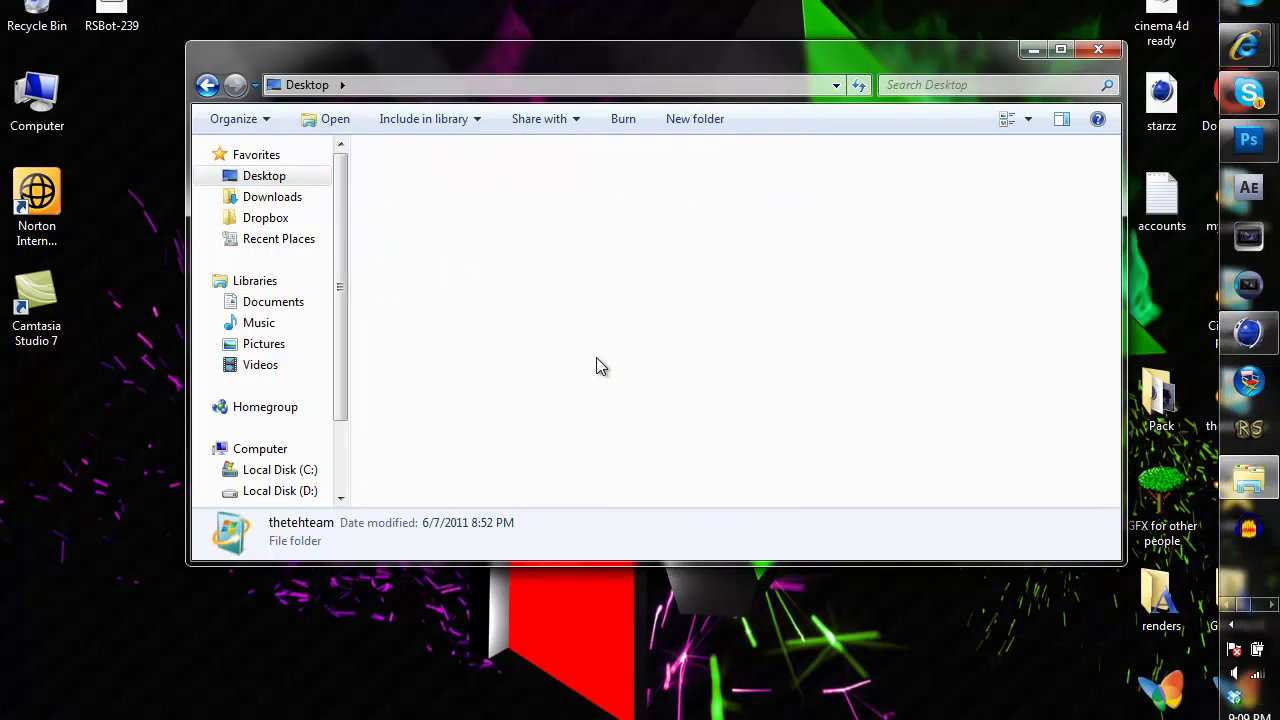
{"action": "double_click", "coordinate": [418, 200]}
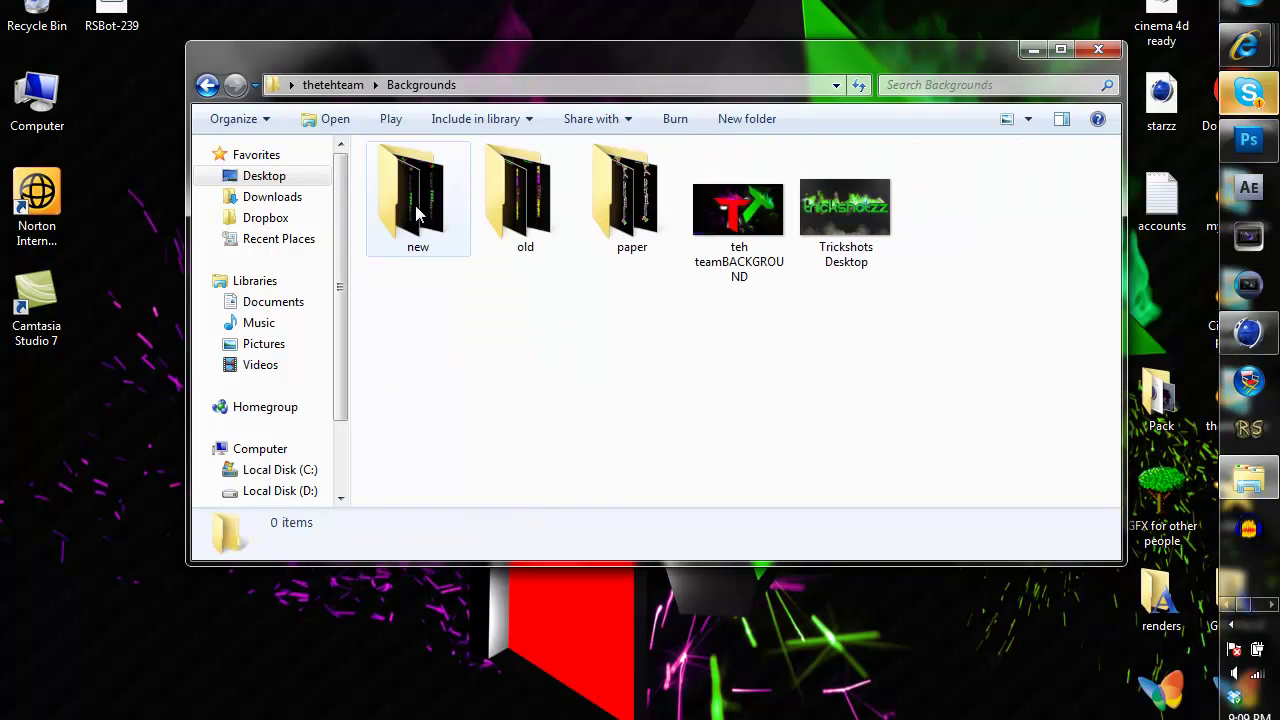
{"action": "left_click", "coordinate": [647, 208]}
{"action": "double_click", "coordinate": [660, 225]}
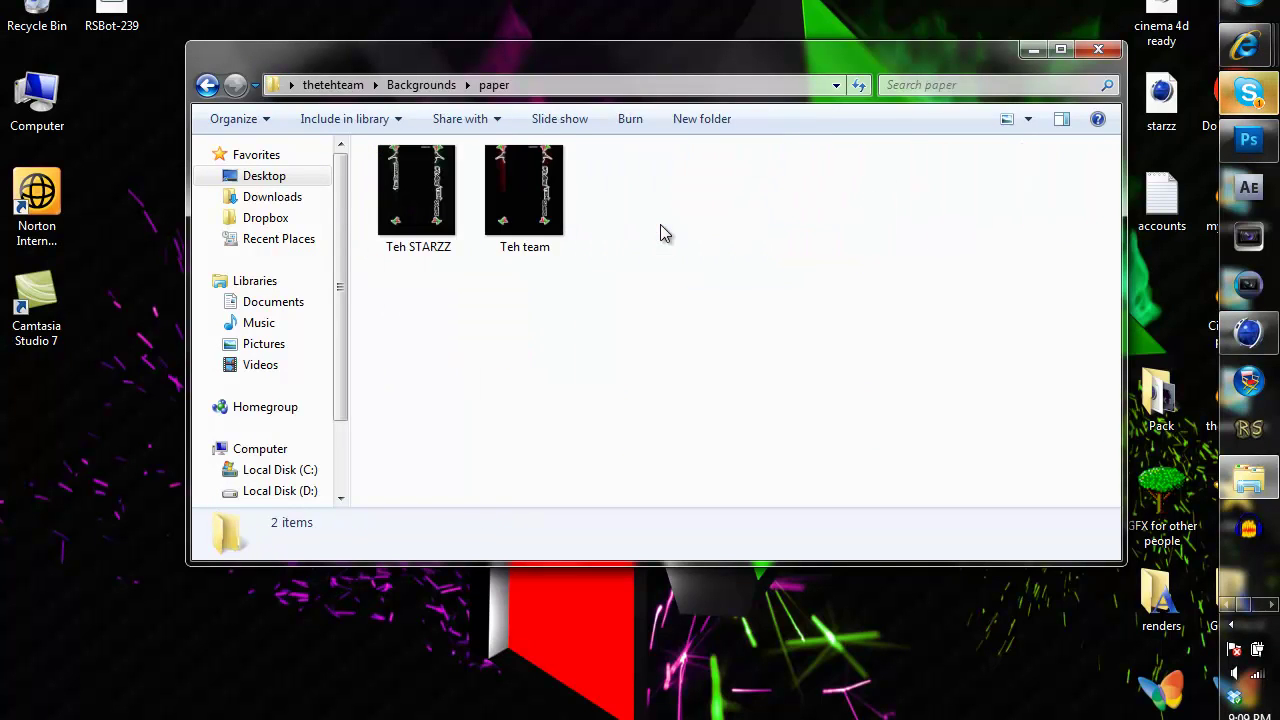
Select the Teh team JPEG in the paper folder.
{"action": "left_click", "coordinate": [517, 208]}
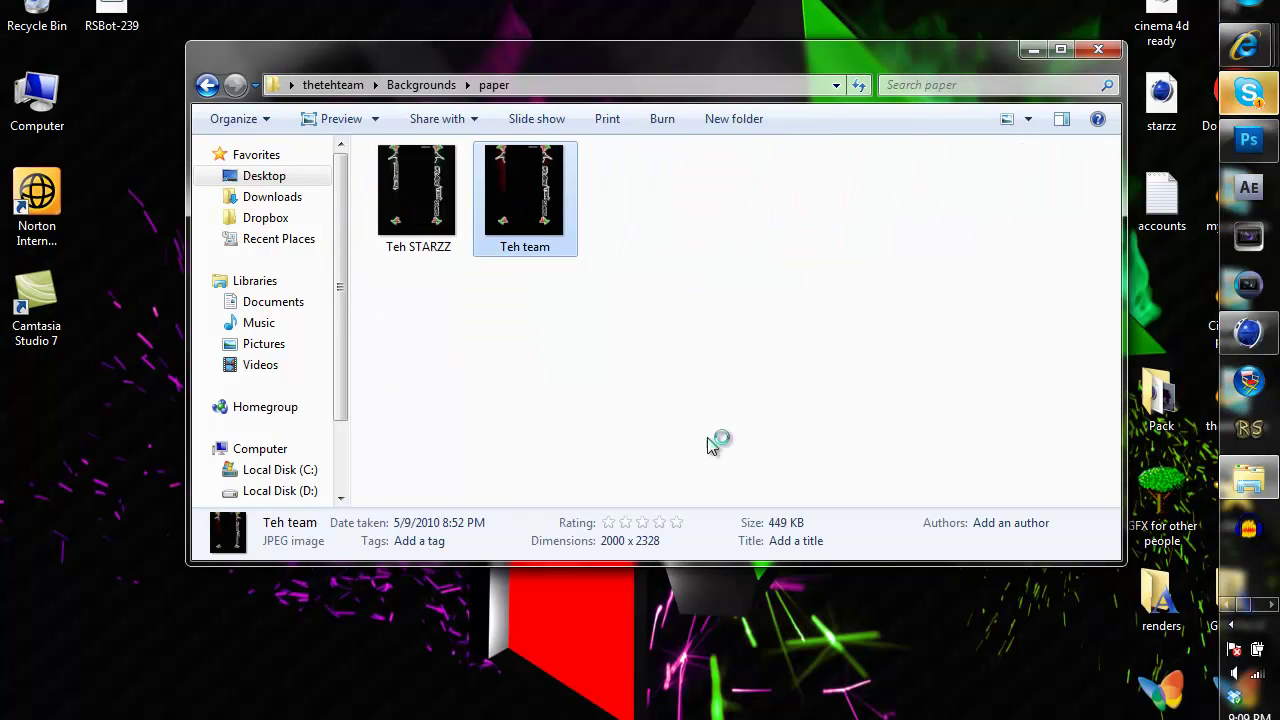